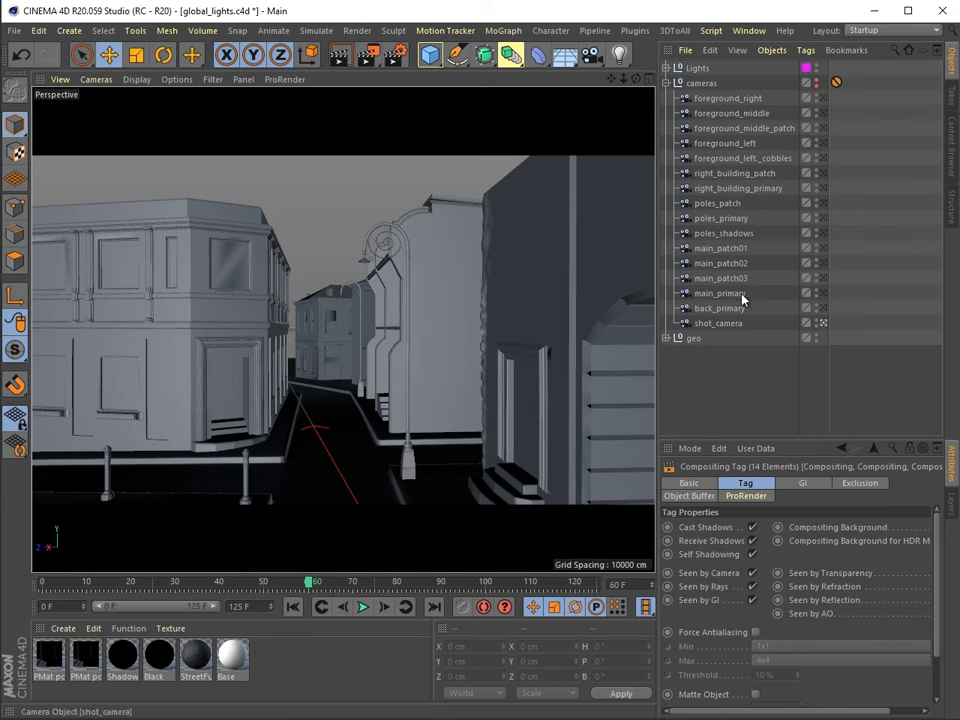
# - Return the animation to frame 0, look through the poles_primary camera and show its object properties
pyautogui.moveTo(311, 582); pyautogui.dragTo(352, 585)
pyautogui.click(292, 606)
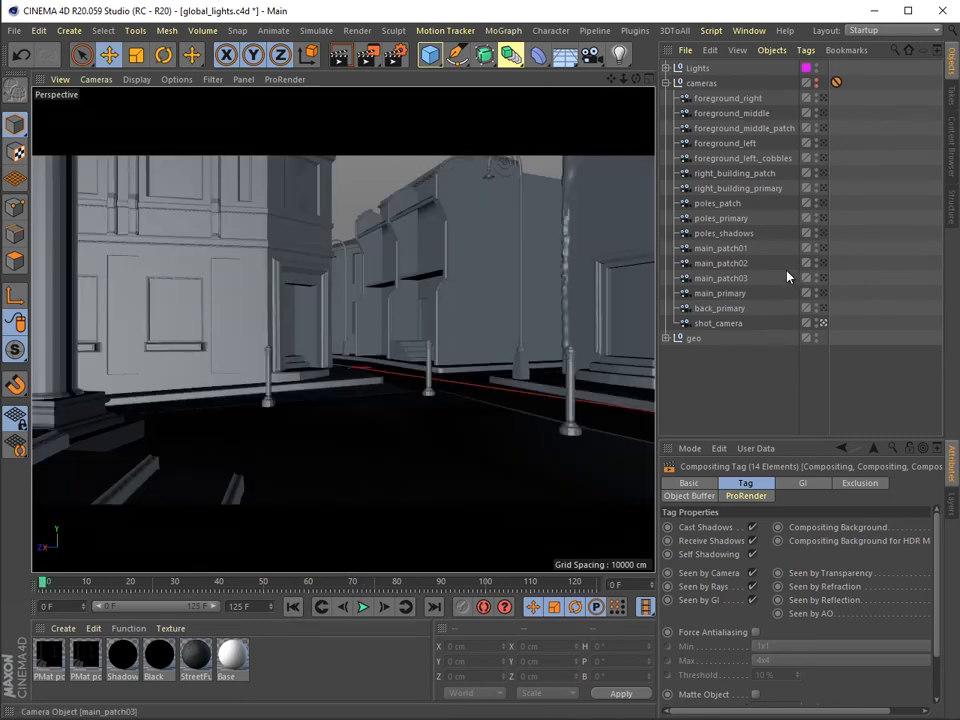
pyautogui.click(823, 219)
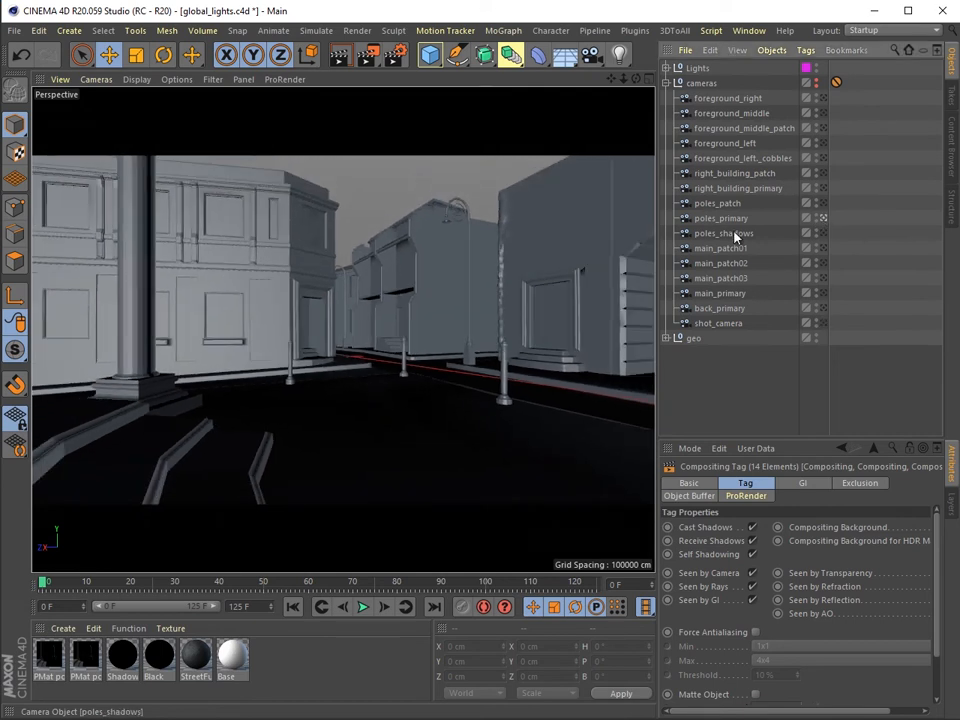
pyautogui.click(723, 219)
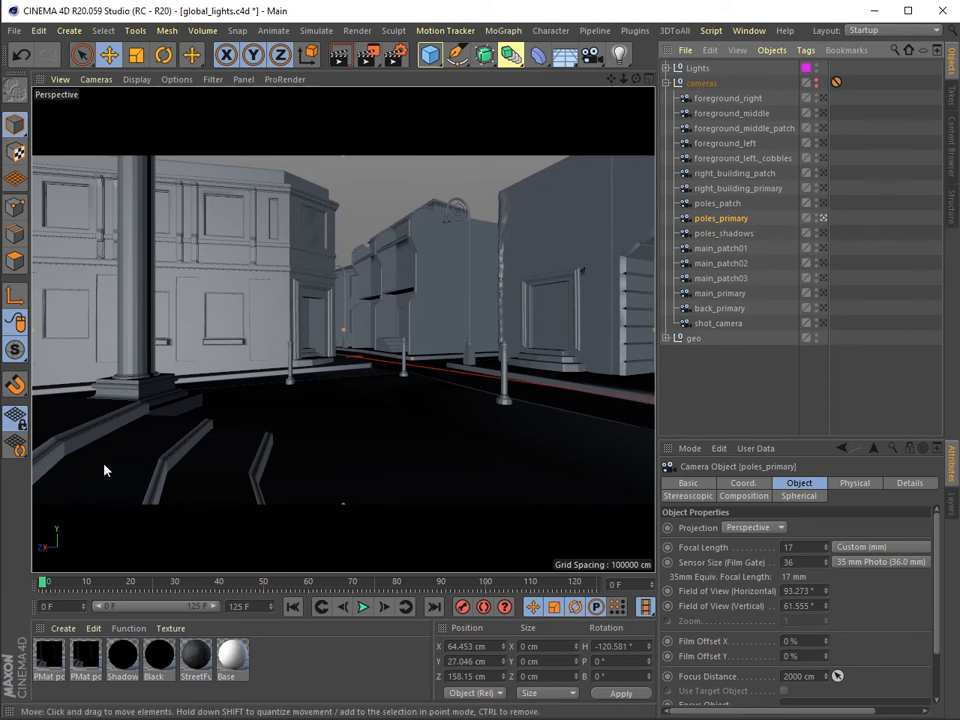
# - Review the shot_camera animation up to frame 110 and back to frame 0, and switch the view to the main_primary camera
pyautogui.click(824, 323)
pyautogui.moveTo(43, 583); pyautogui.dragTo(529, 584)
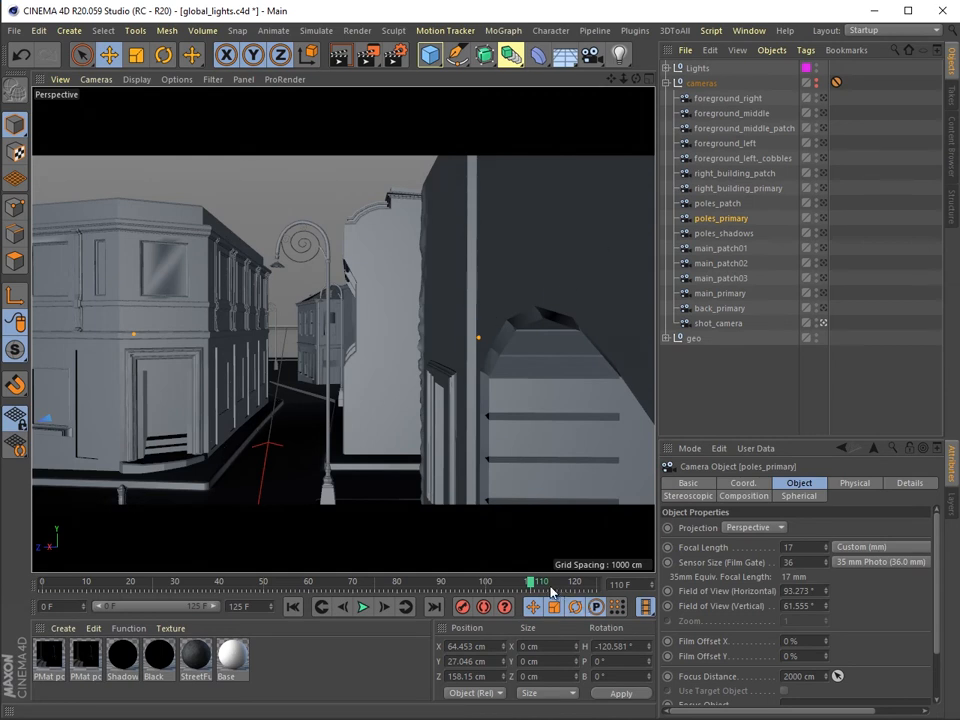
pyautogui.click(262, 584)
pyautogui.moveTo(246, 588); pyautogui.dragTo(8, 598)
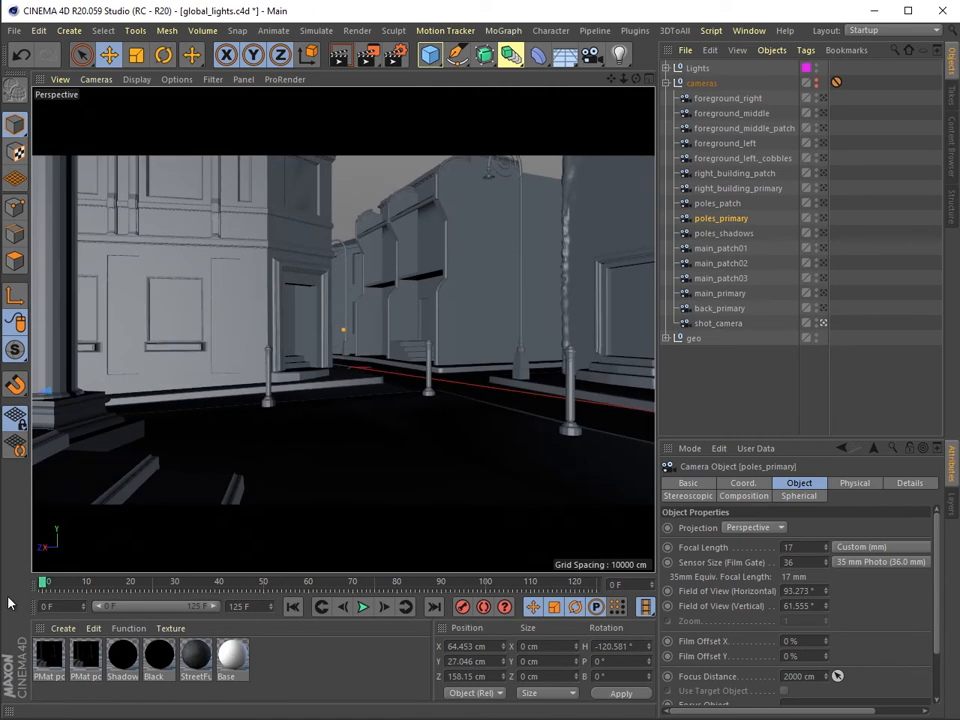
pyautogui.click(824, 293)
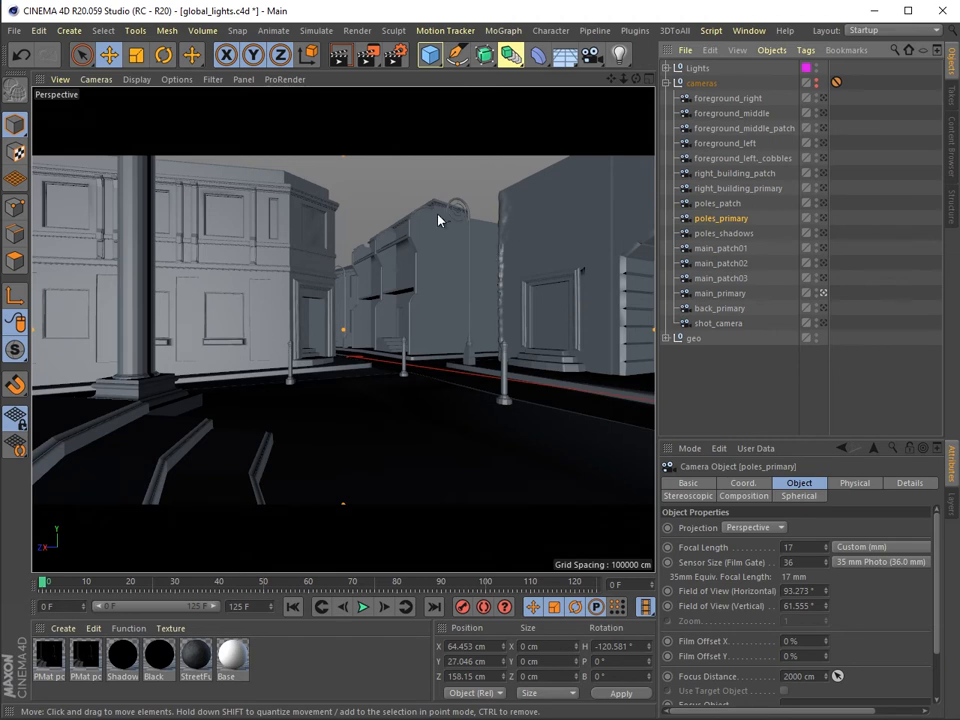
# - Open the render settings and delete the Diffuse, Specular, Ambient Occlusion and Depth passes from Multi-Pass
pyautogui.click(398, 63)
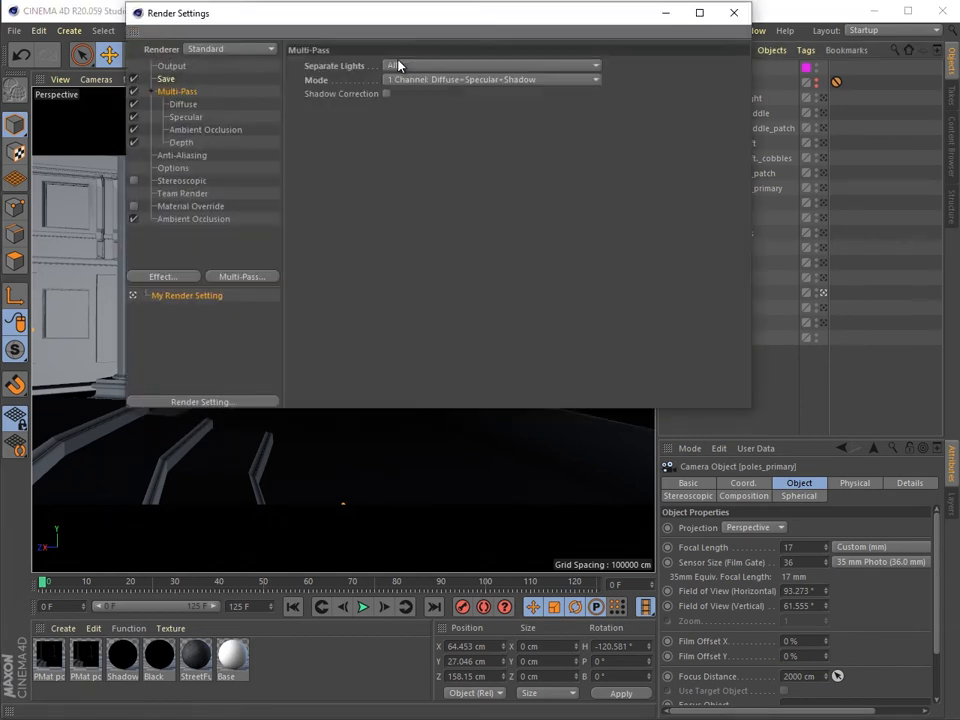
pyautogui.moveTo(328, 23); pyautogui.dragTo(313, 138)
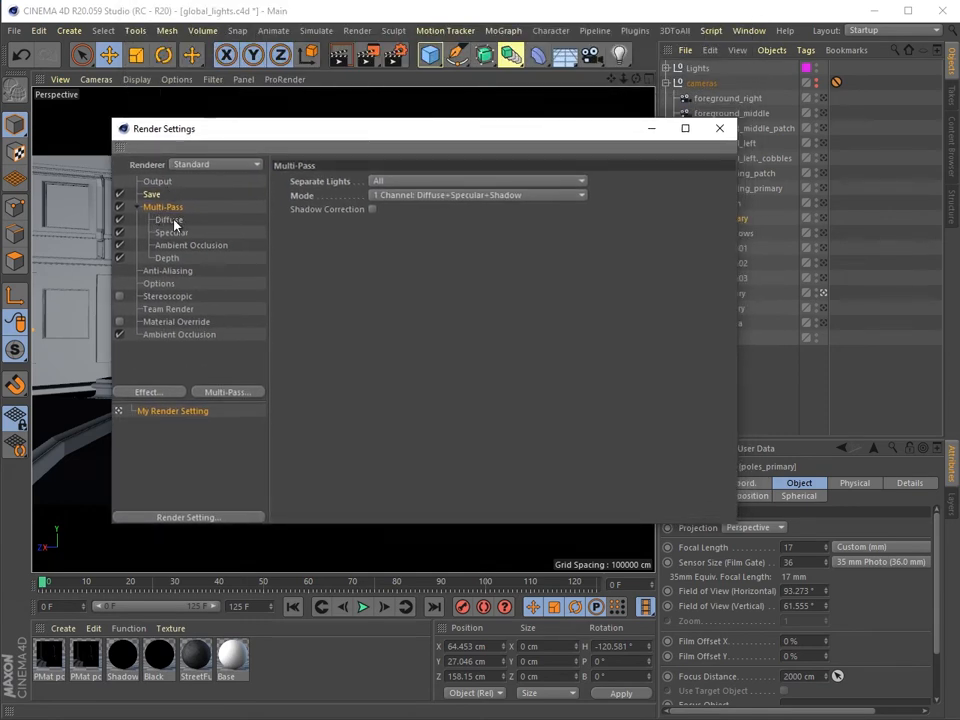
pyautogui.click(172, 221)
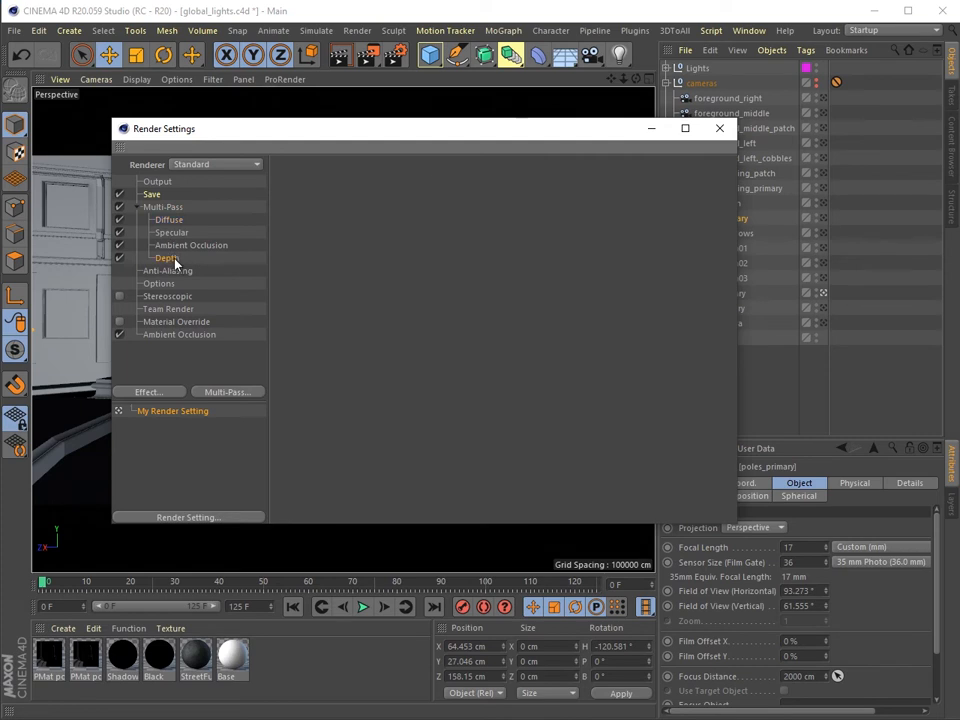
pyautogui.keyDown('shift'); pyautogui.click(170, 220); pyautogui.keyUp('shift')
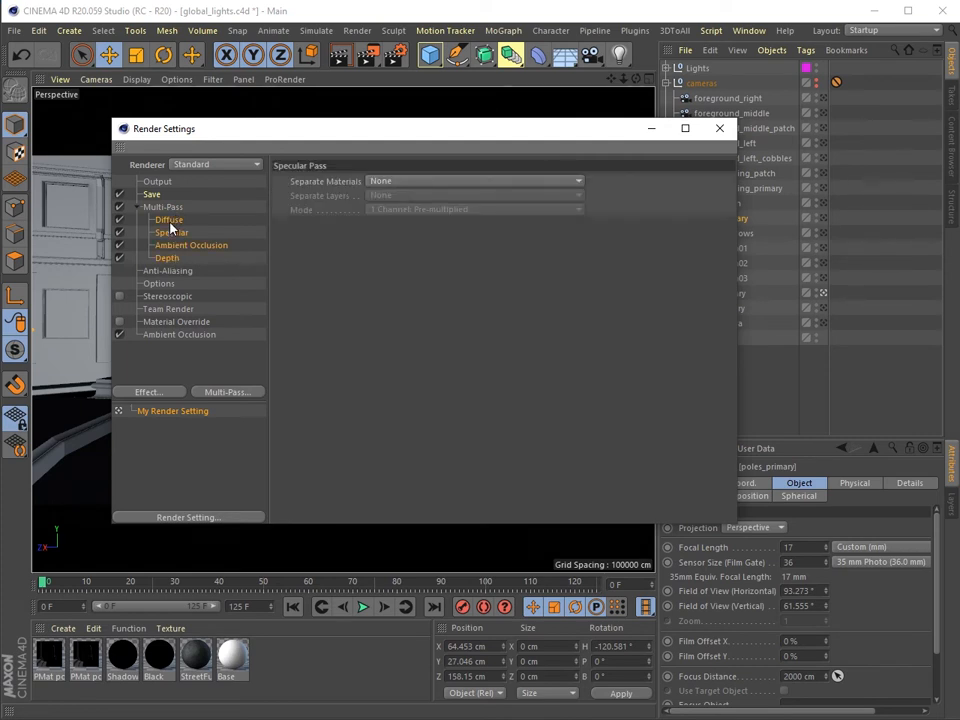
pyautogui.press('Delete')
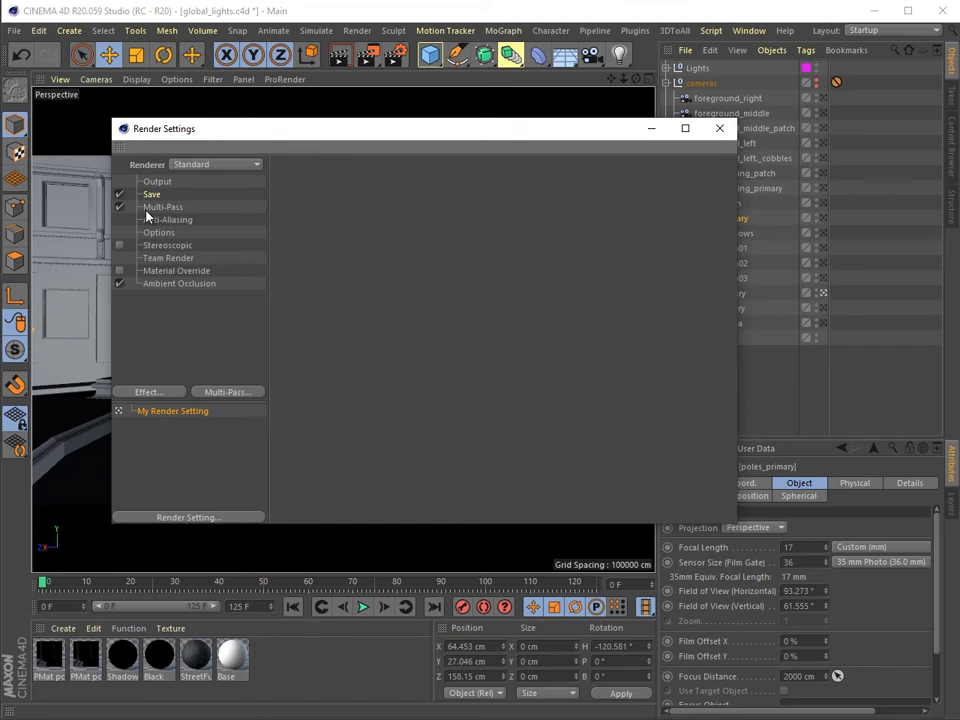
# - Set Separate Lights to None in the Multi-Pass settings, leaving Multi-Pass enabled
pyautogui.click(120, 206)
pyautogui.click(120, 206)
pyautogui.click(176, 208)
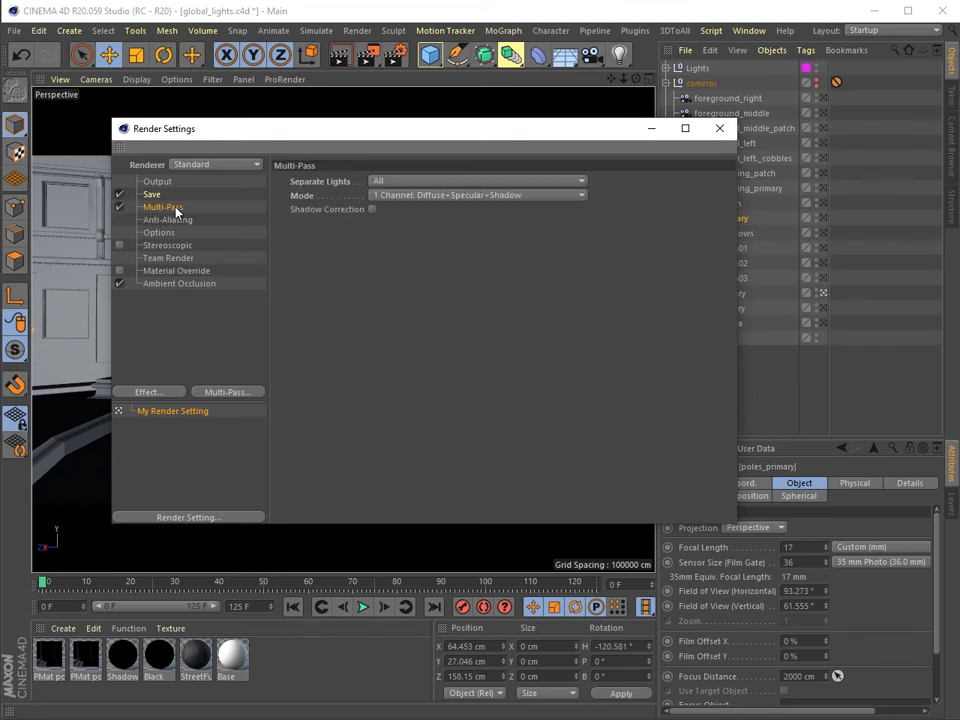
pyautogui.click(420, 181)
pyautogui.click(411, 198)
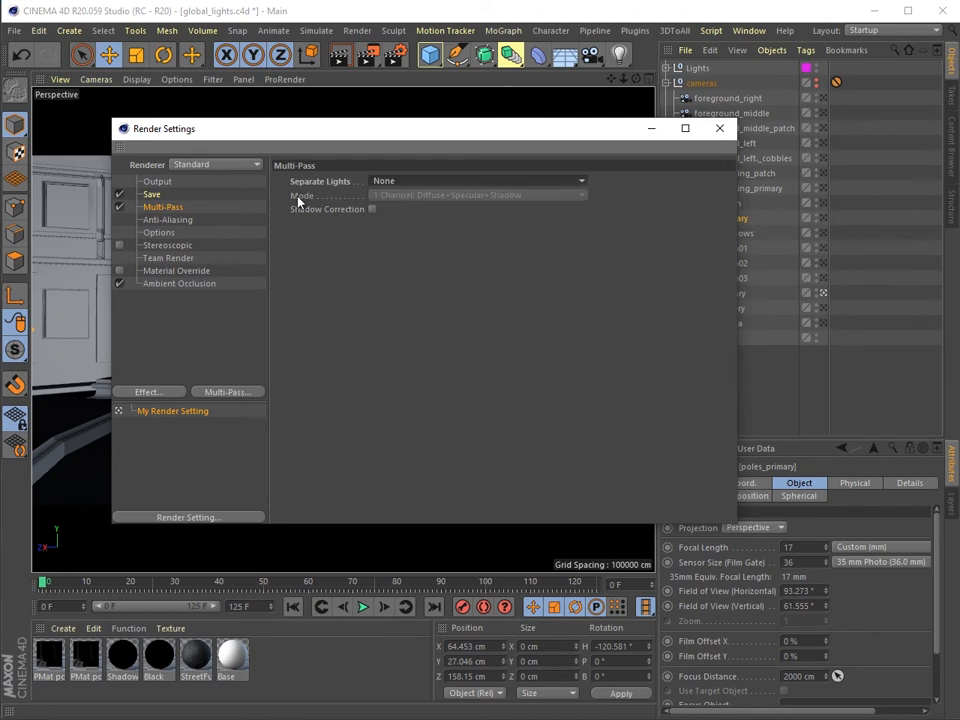
# - Add Specular, Diffuse, Depth and Ambient Occlusion passes to Multi-Pass and show the Ambient Occlusion effect's settings
pyautogui.click(246, 392)
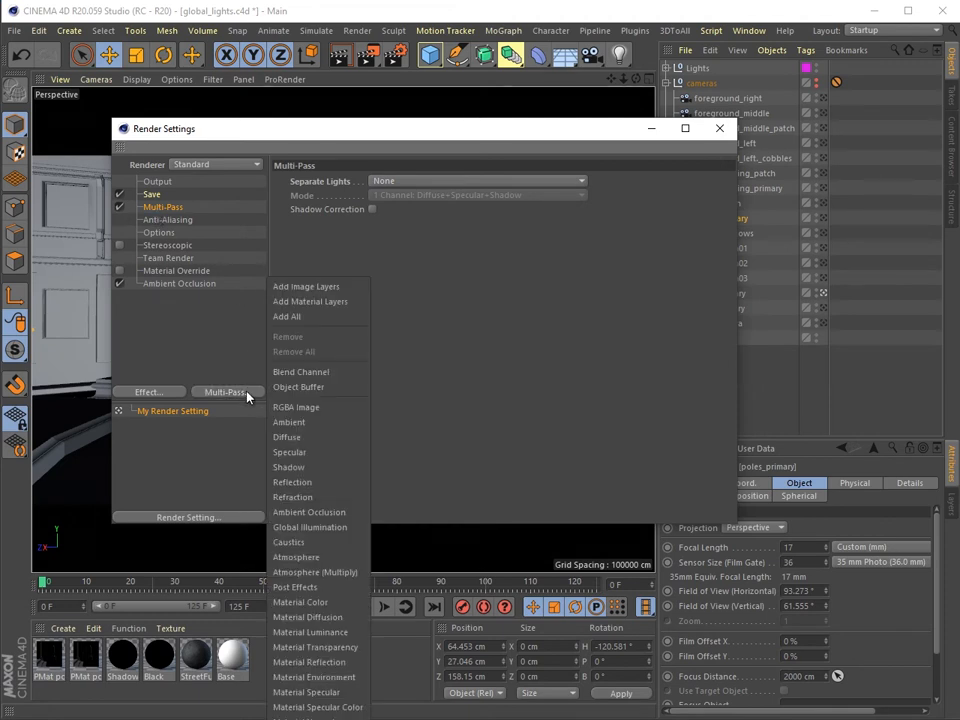
pyautogui.click(297, 453)
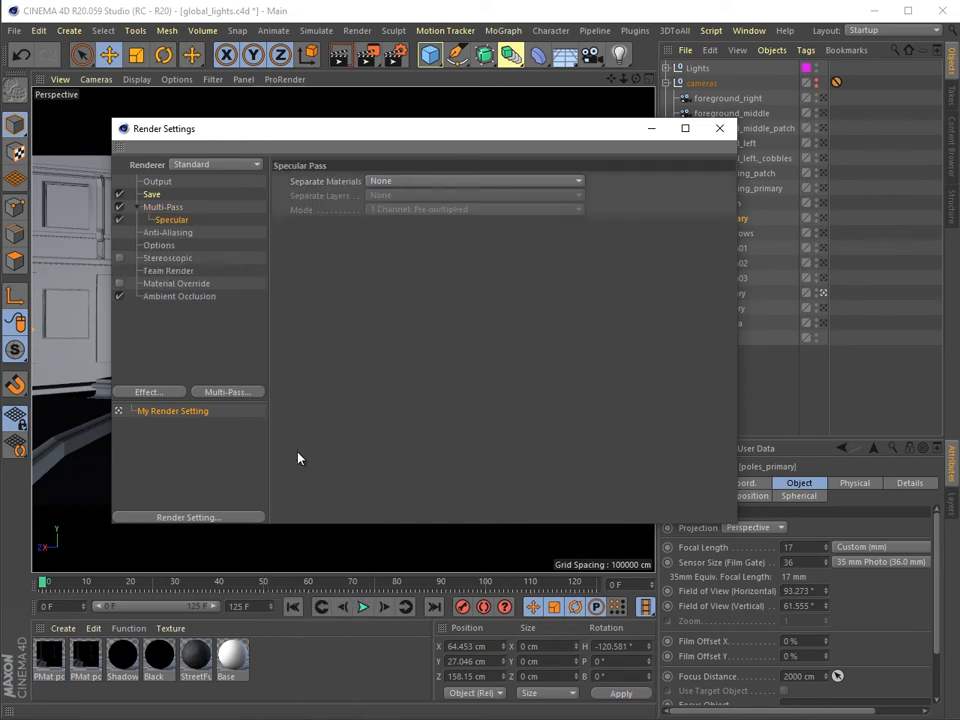
pyautogui.click(250, 399)
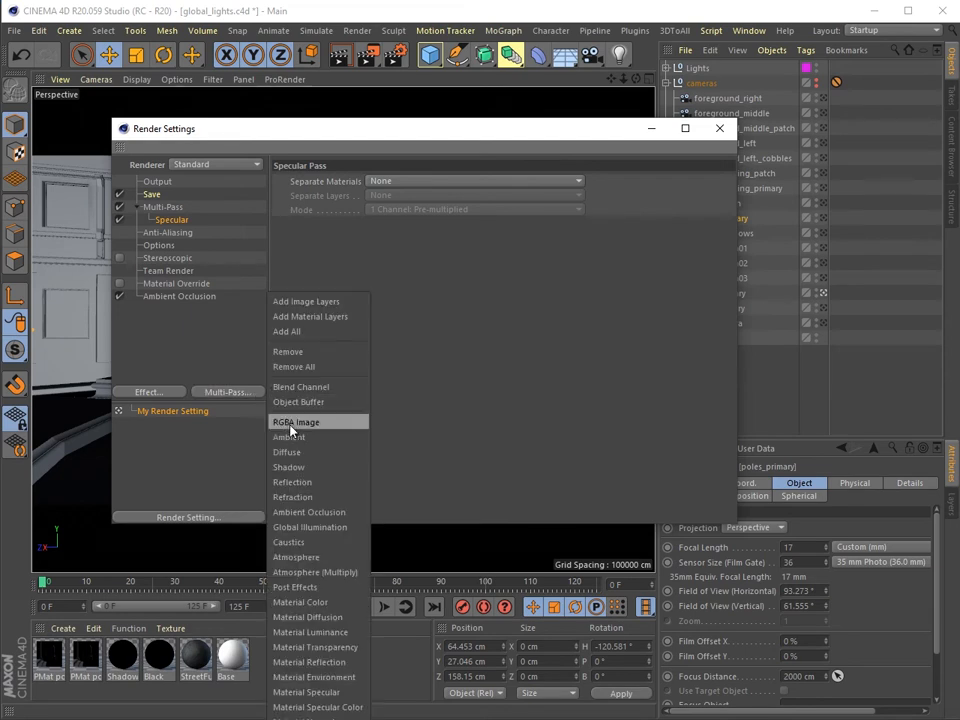
pyautogui.click(298, 453)
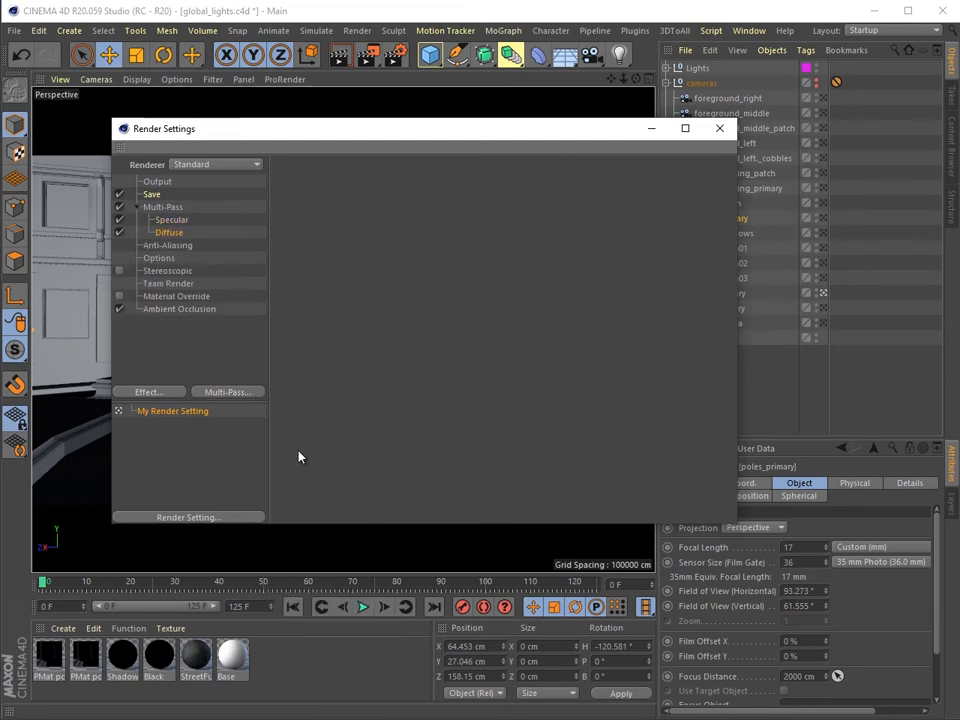
pyautogui.click(239, 393)
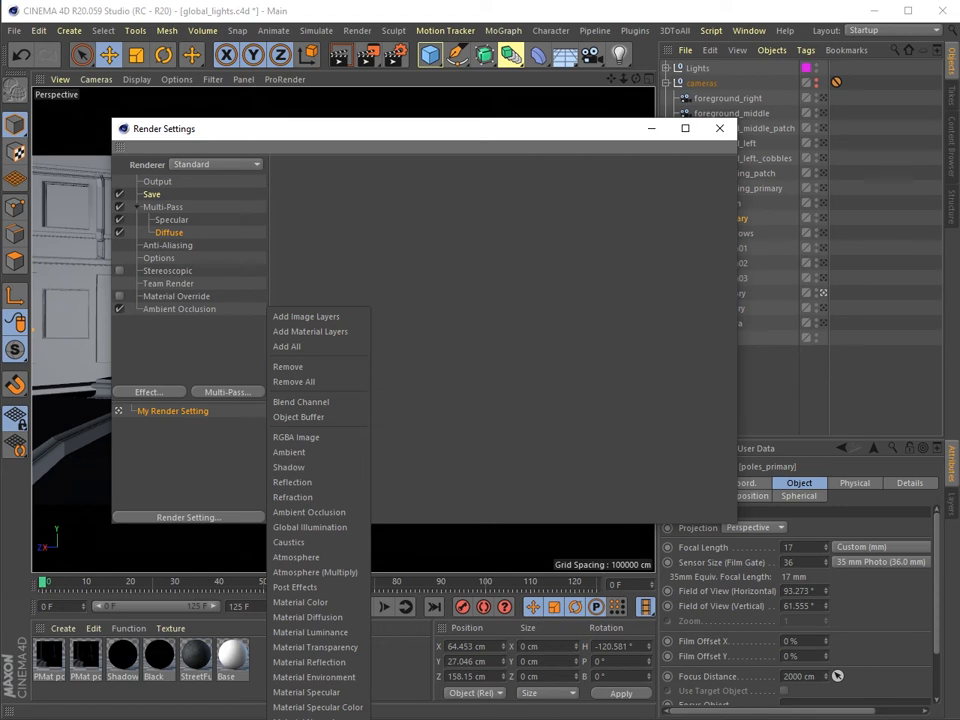
pyautogui.click(290, 718)
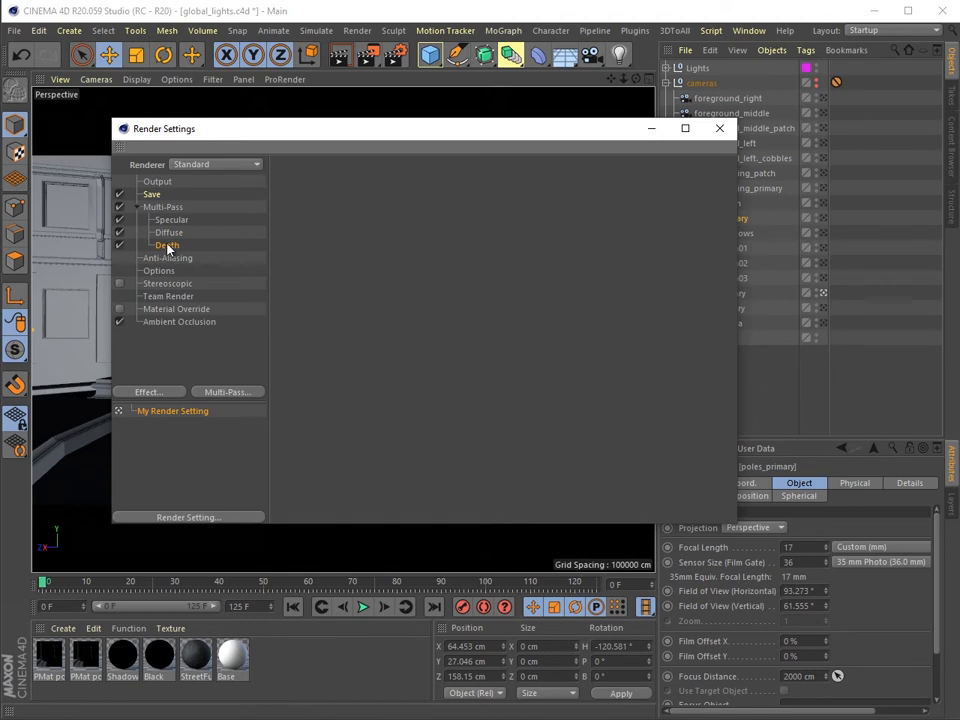
pyautogui.click(229, 394)
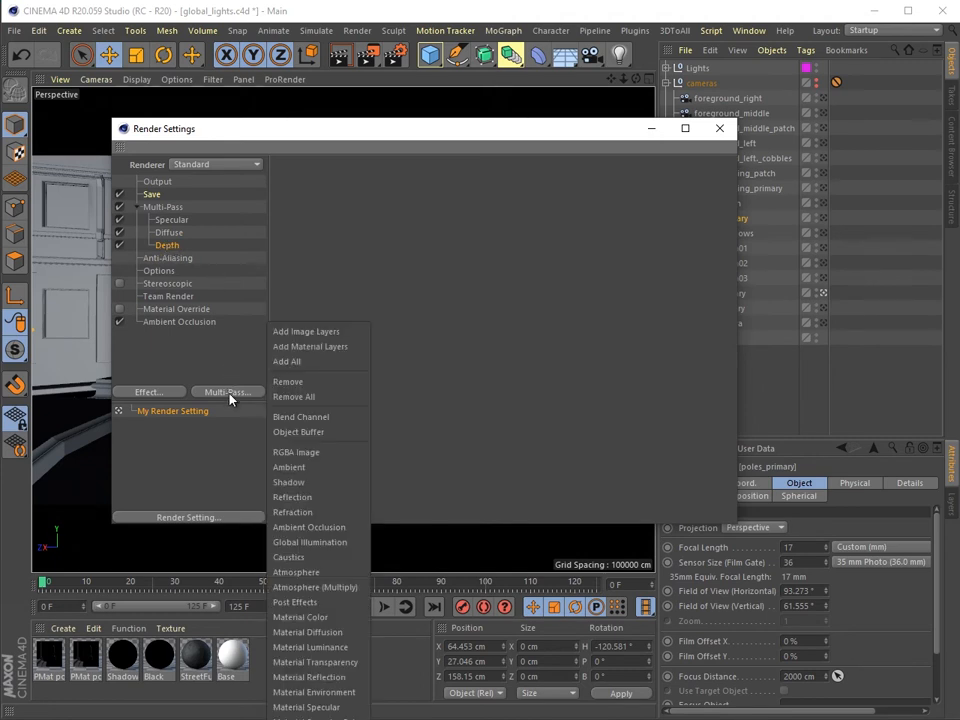
pyautogui.click(300, 527)
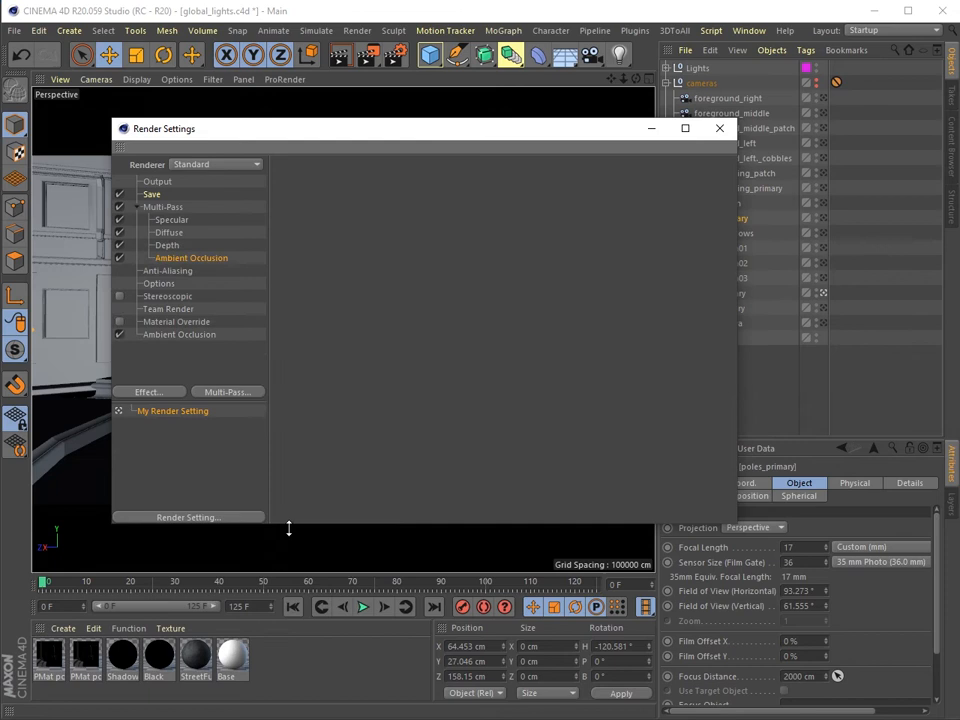
pyautogui.click(165, 335)
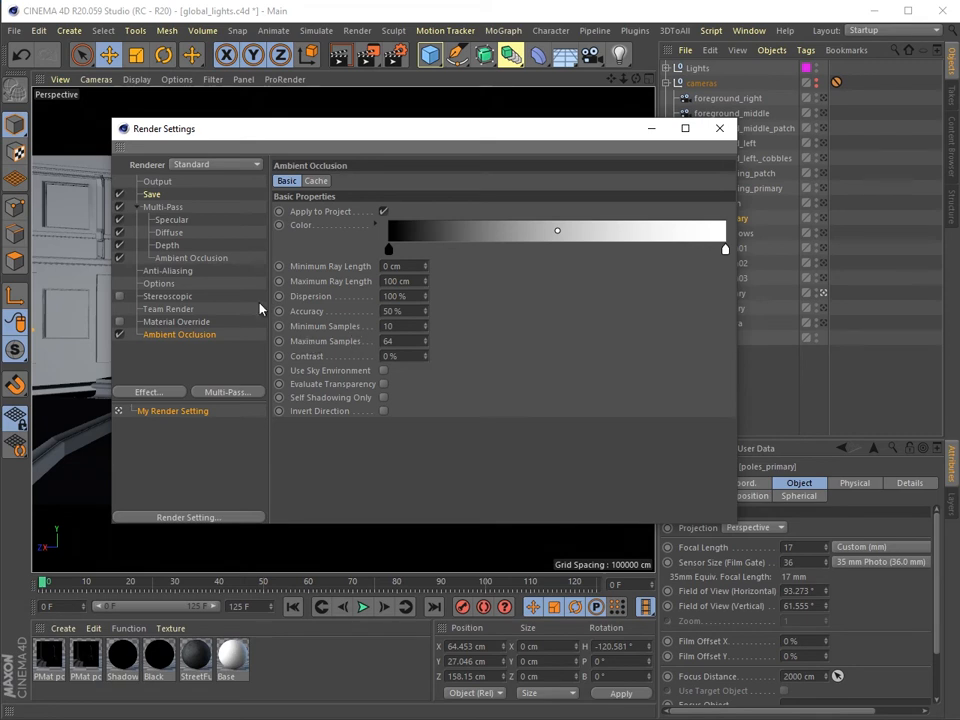
# - Set the Multi-Pass Separate Lights option to All, check the available Mode choices and put the render settings away
pyautogui.click(160, 208)
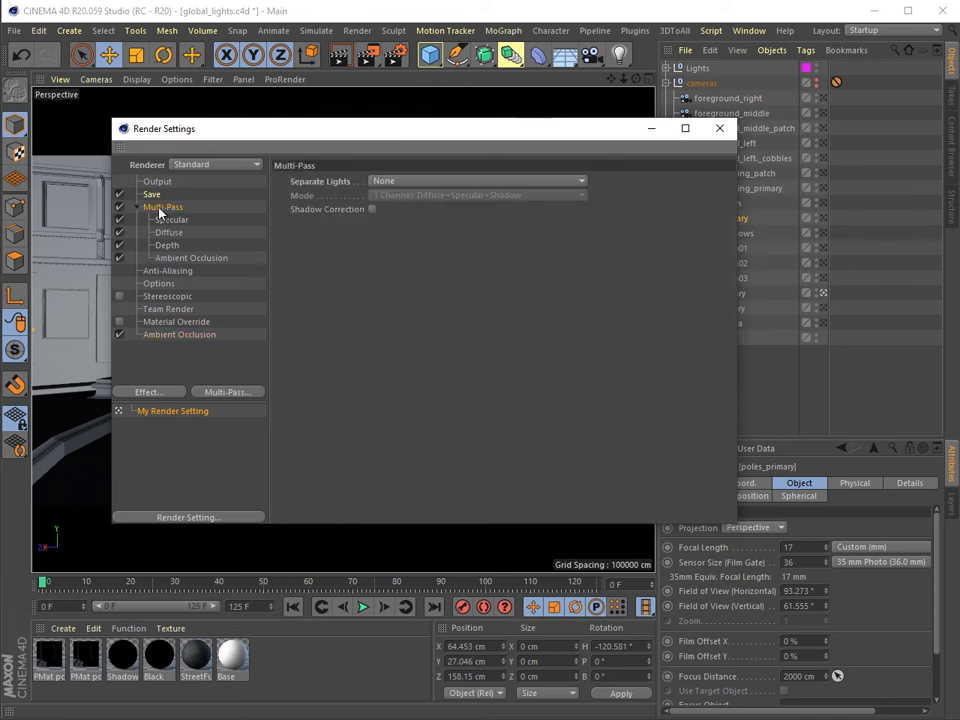
pyautogui.click(405, 185)
pyautogui.click(398, 212)
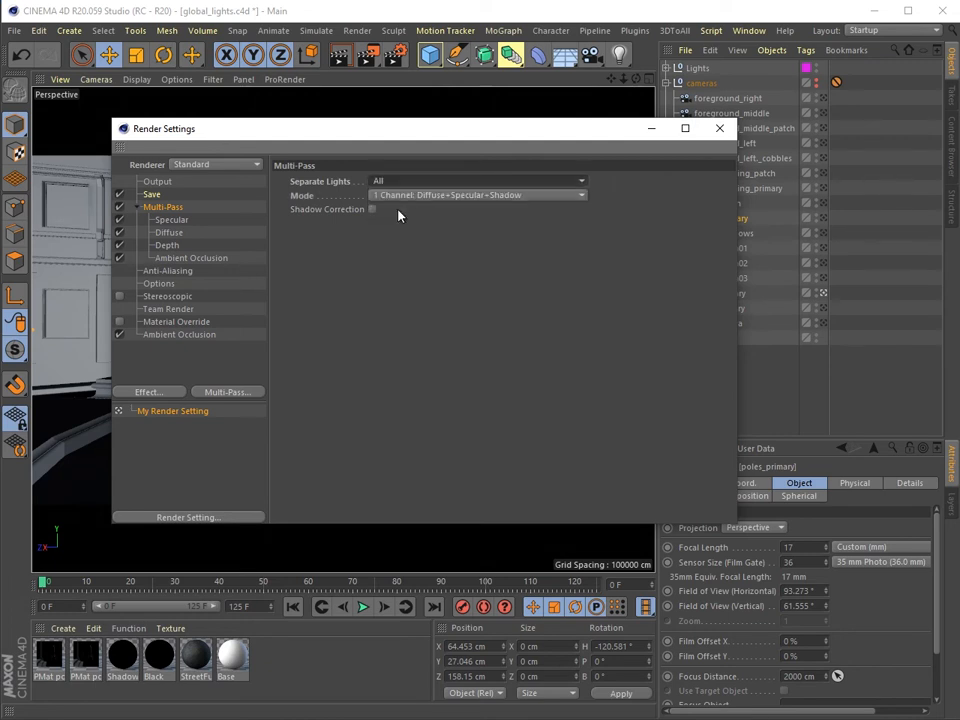
pyautogui.click(460, 197)
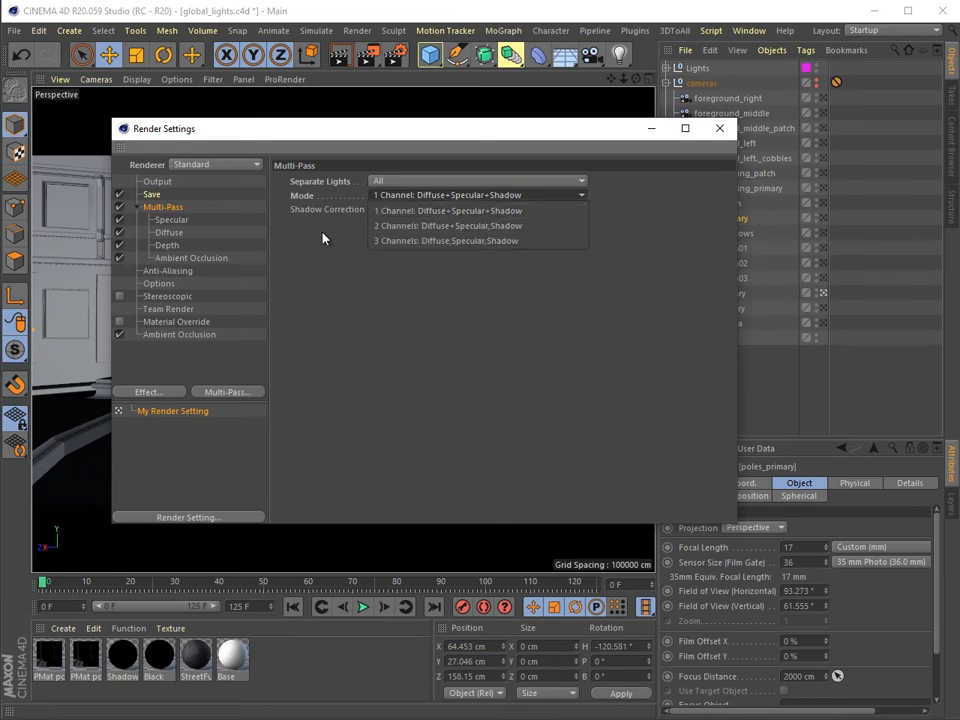
pyautogui.click(428, 197)
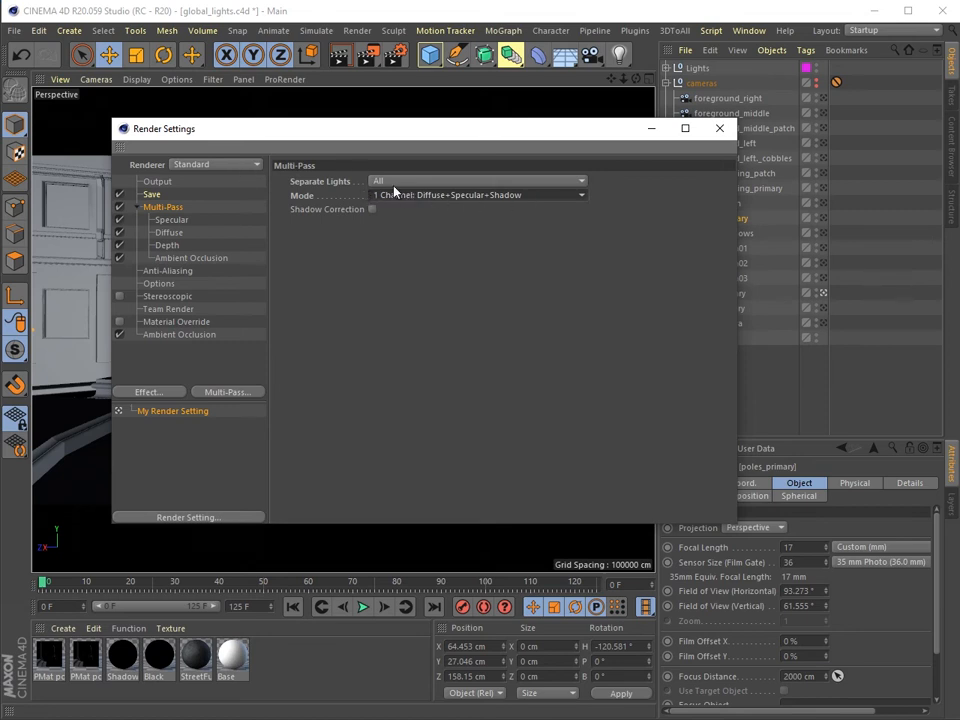
pyautogui.click(651, 130)
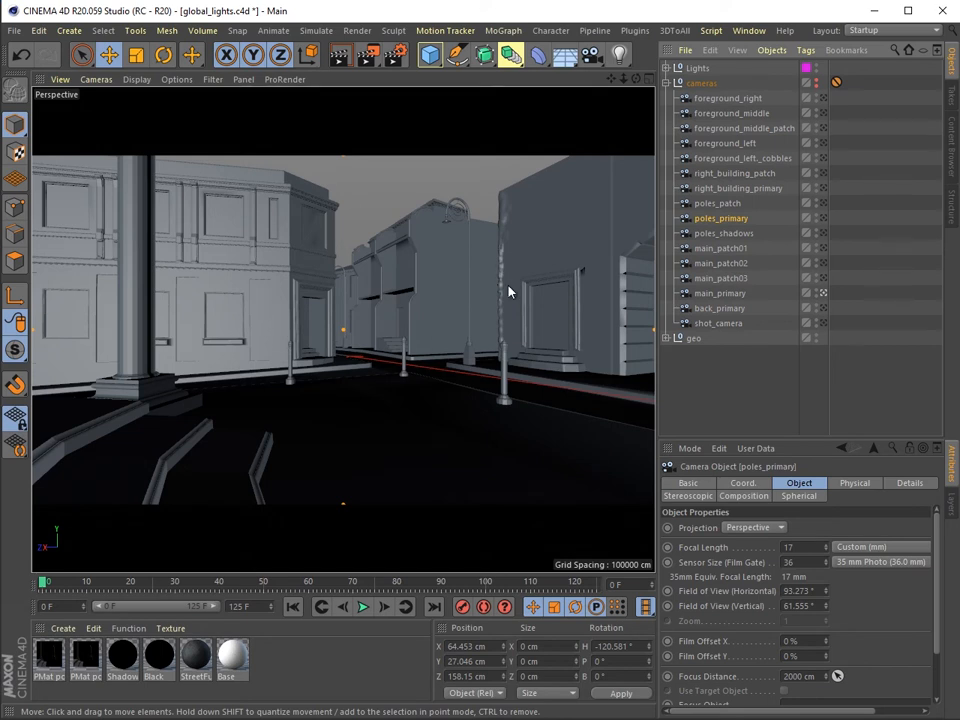
# - Collapse the cameras group and review the Anti-Aliasing options in the render settings
pyautogui.click(395, 55)
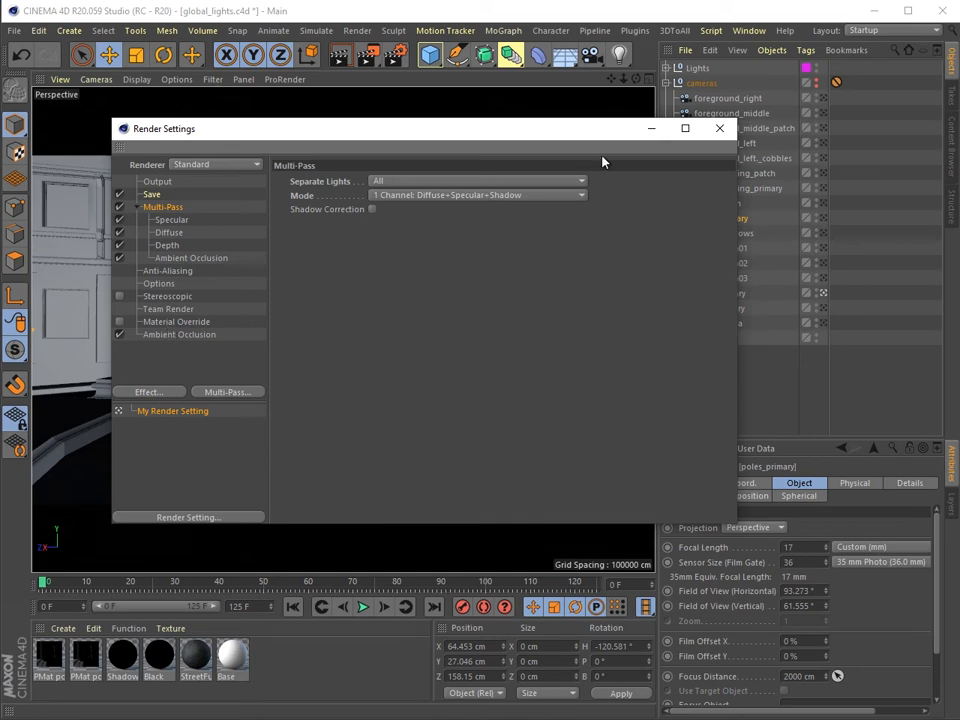
pyautogui.click(651, 133)
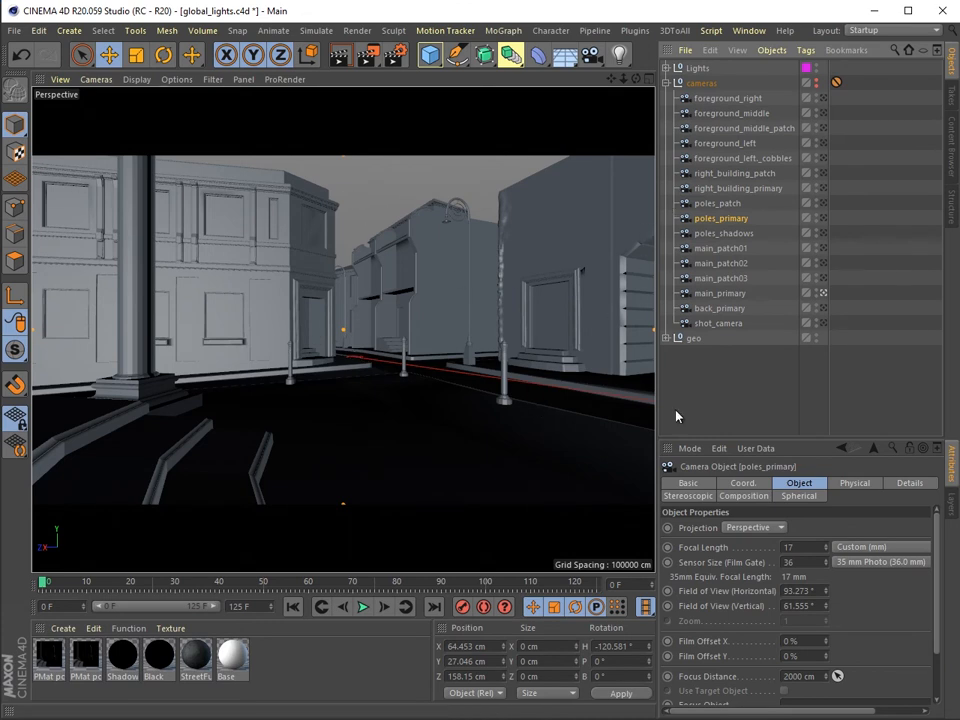
pyautogui.click(665, 83)
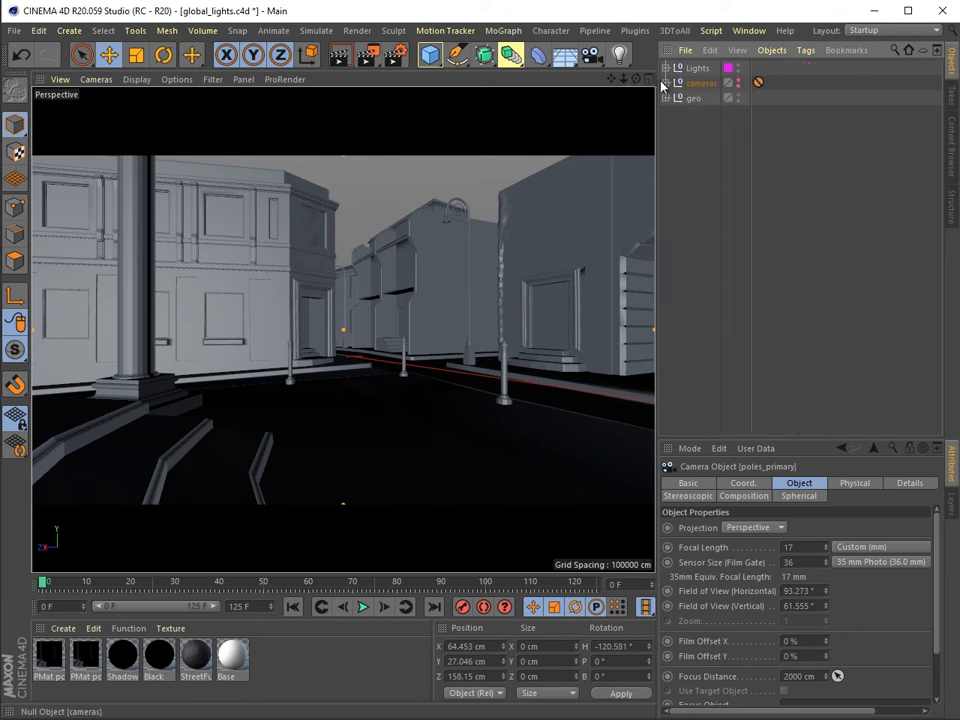
pyautogui.click(396, 54)
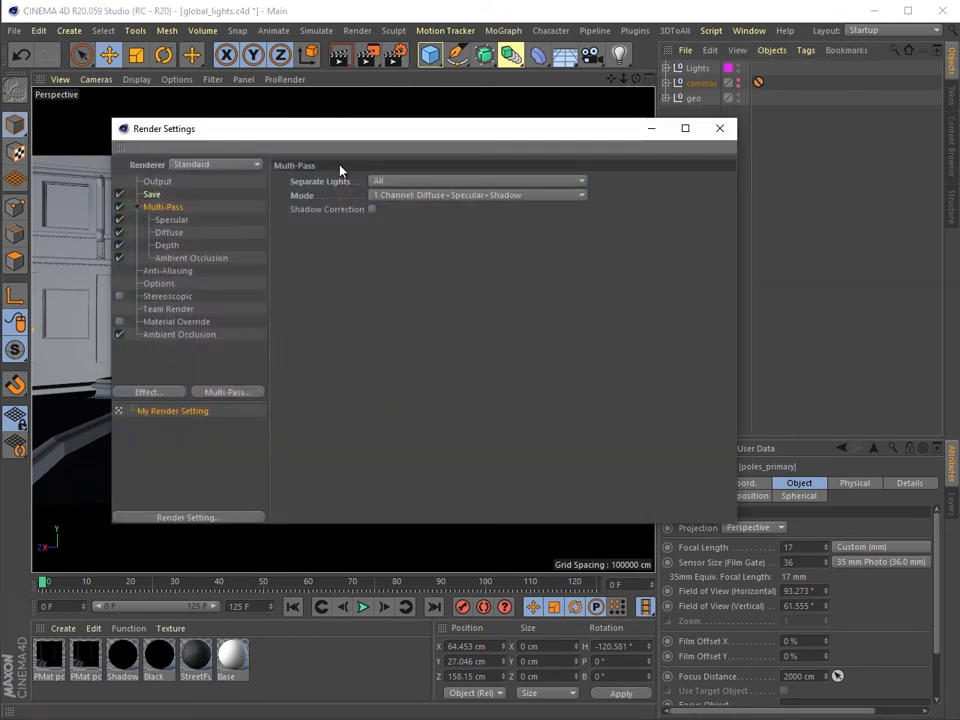
pyautogui.click(170, 272)
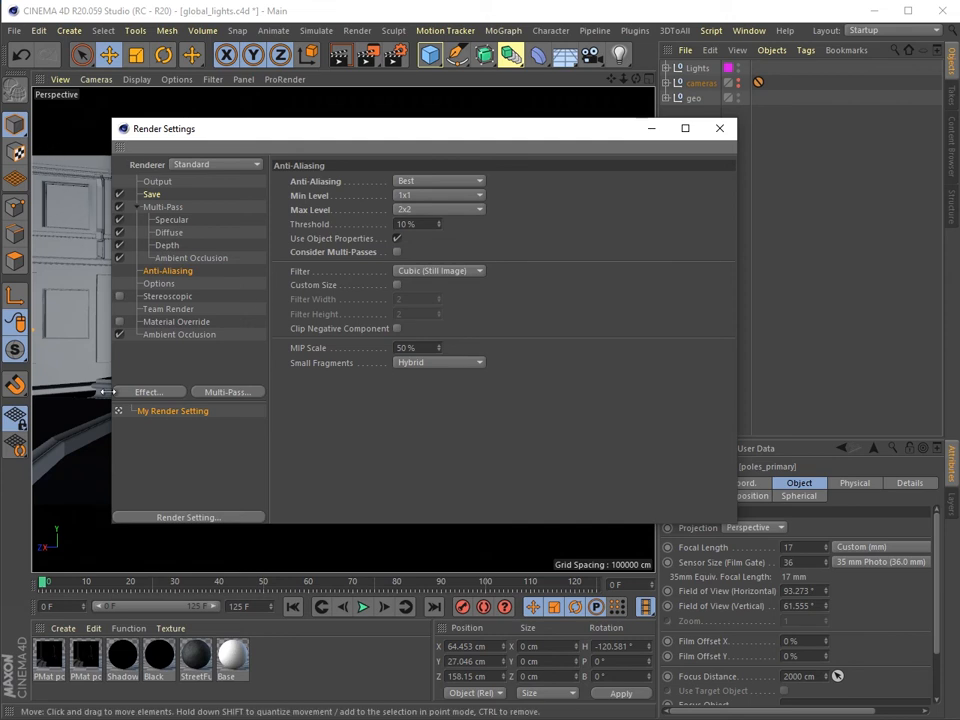
pyautogui.click(652, 133)
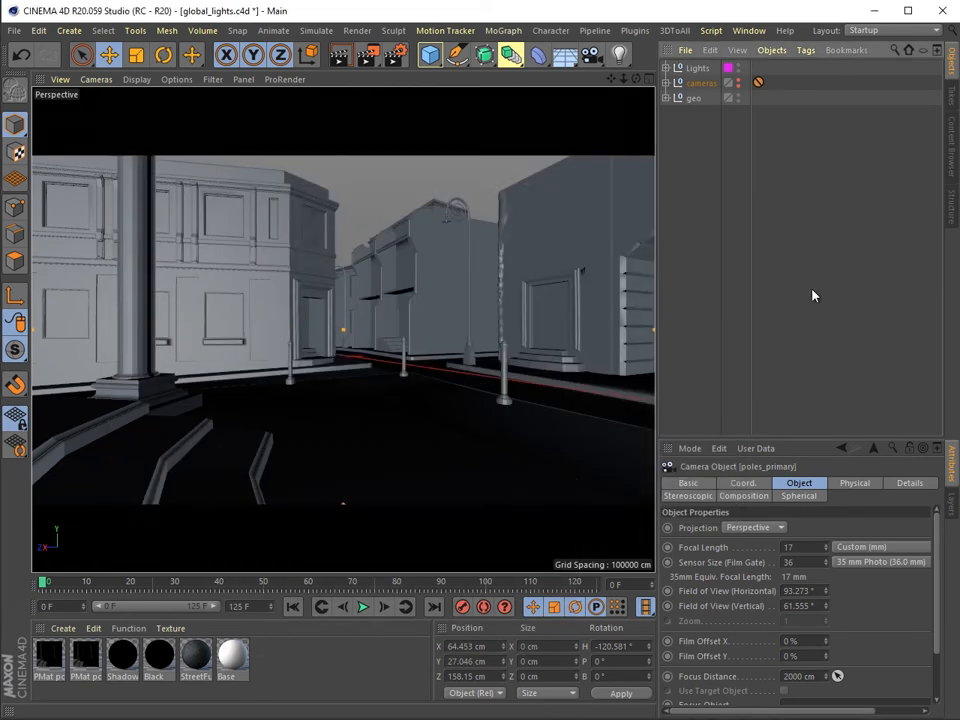
# - Expand the geo group and select the compositing tags of its objects from building01 through shop
pyautogui.click(666, 99)
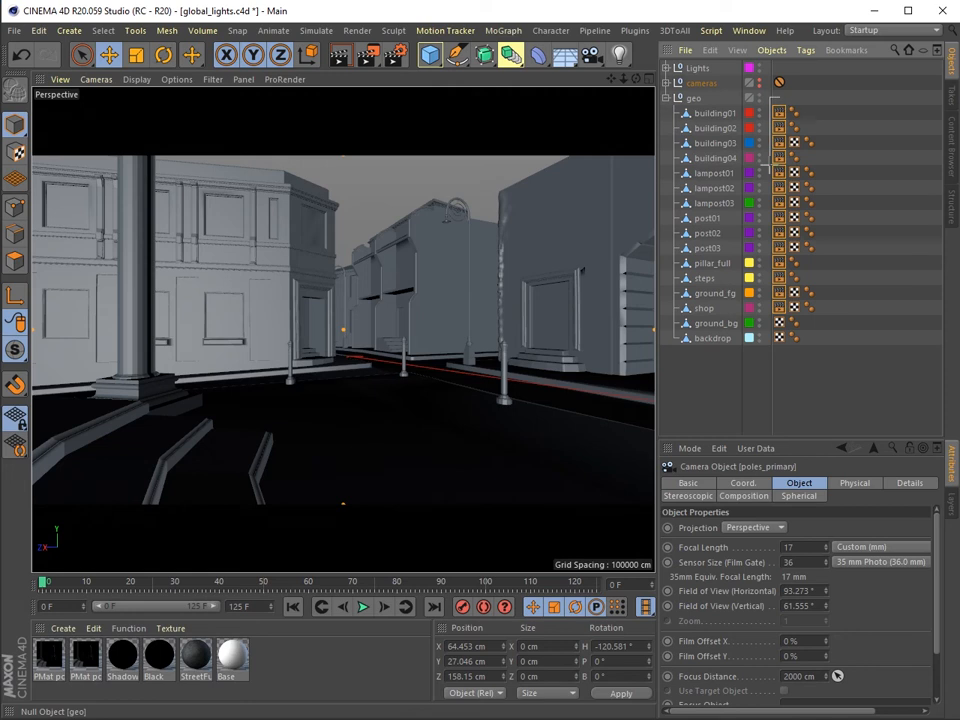
pyautogui.click(778, 309)
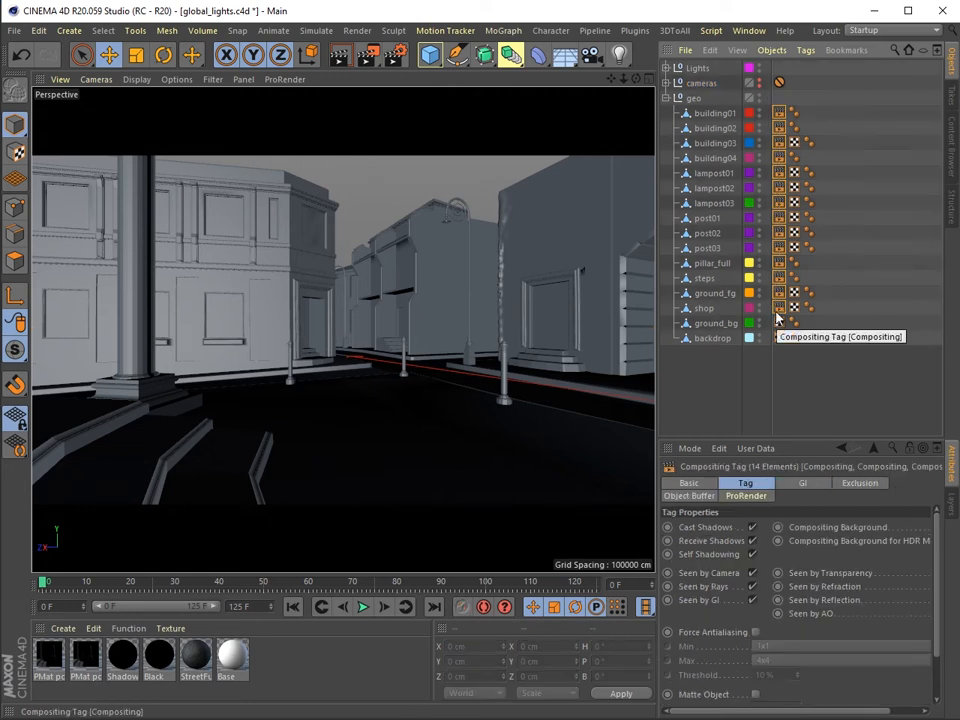
# - Replace the compositing tags on the objects from building01 through shop with new ones and enable Matte Object on them
pyautogui.press('Delete')
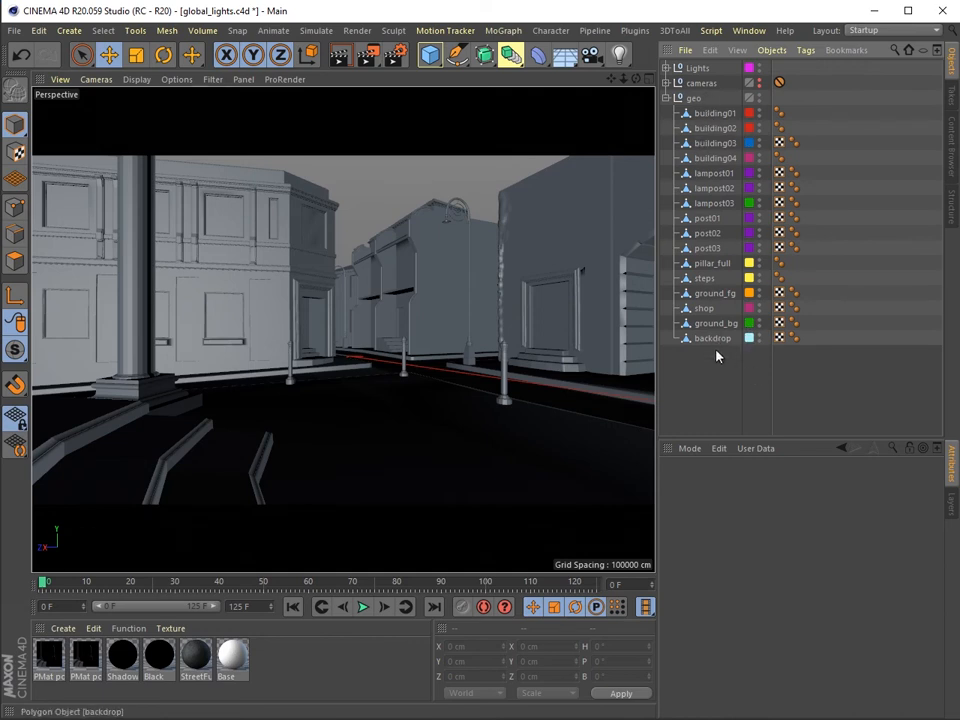
pyautogui.click(710, 113)
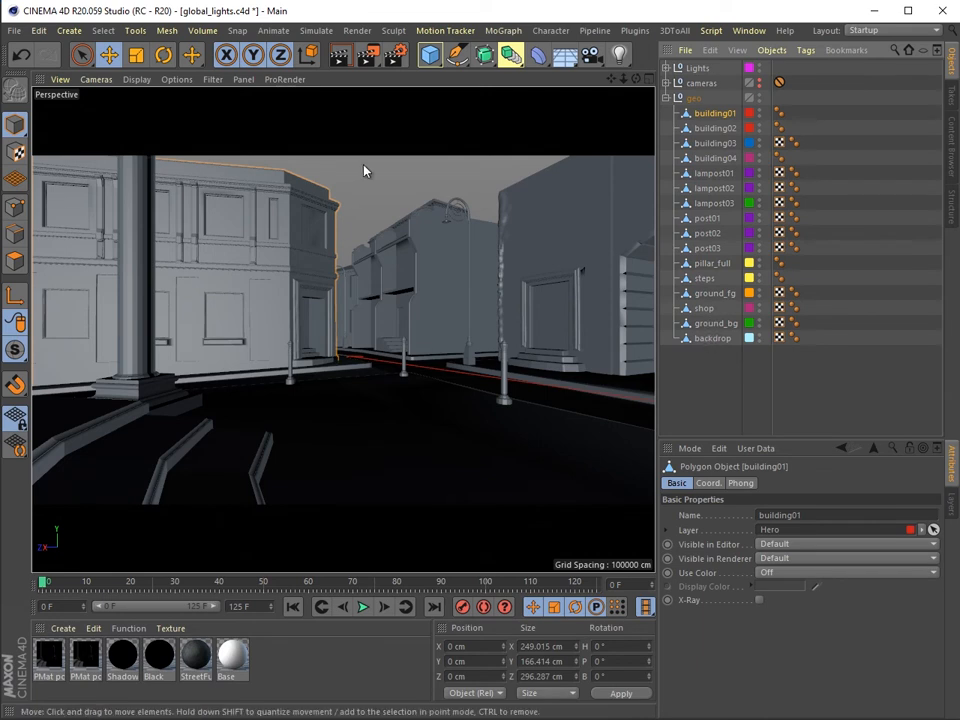
pyautogui.keyDown('shift'); pyautogui.click(710, 315); pyautogui.keyUp('shift')
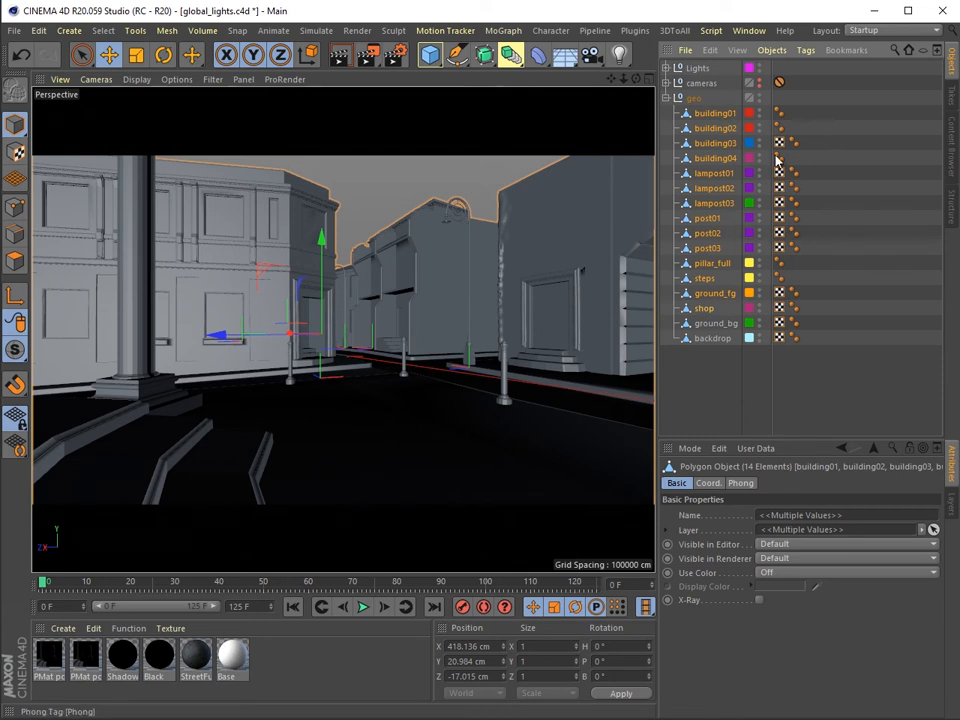
pyautogui.click(806, 51)
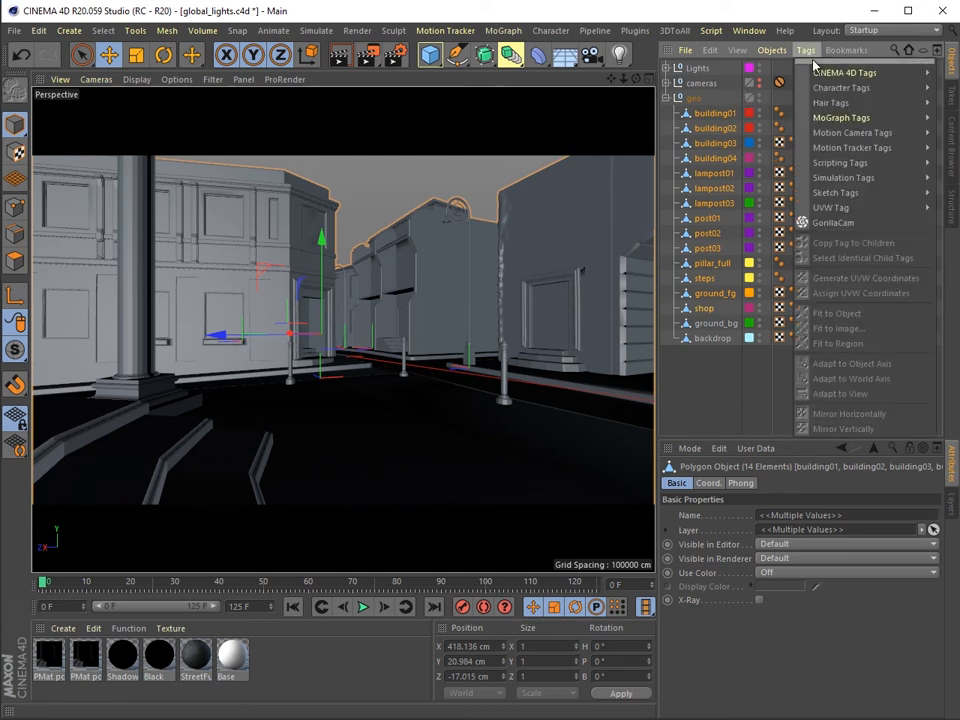
pyautogui.moveTo(924, 80)
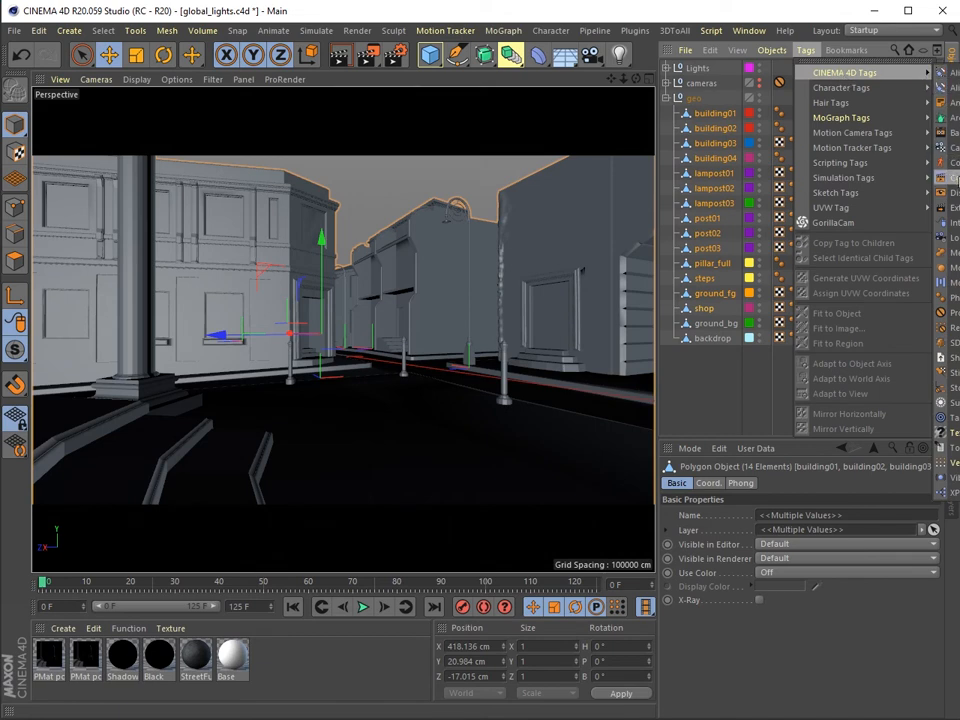
pyautogui.click(945, 177)
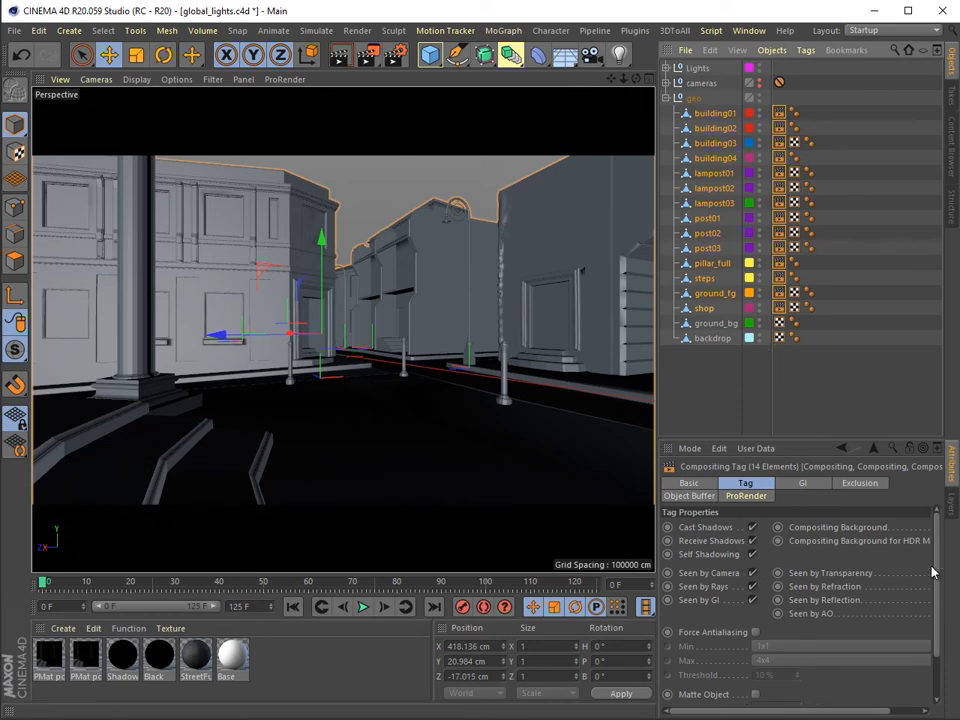
pyautogui.scroll(-3, 932, 647)
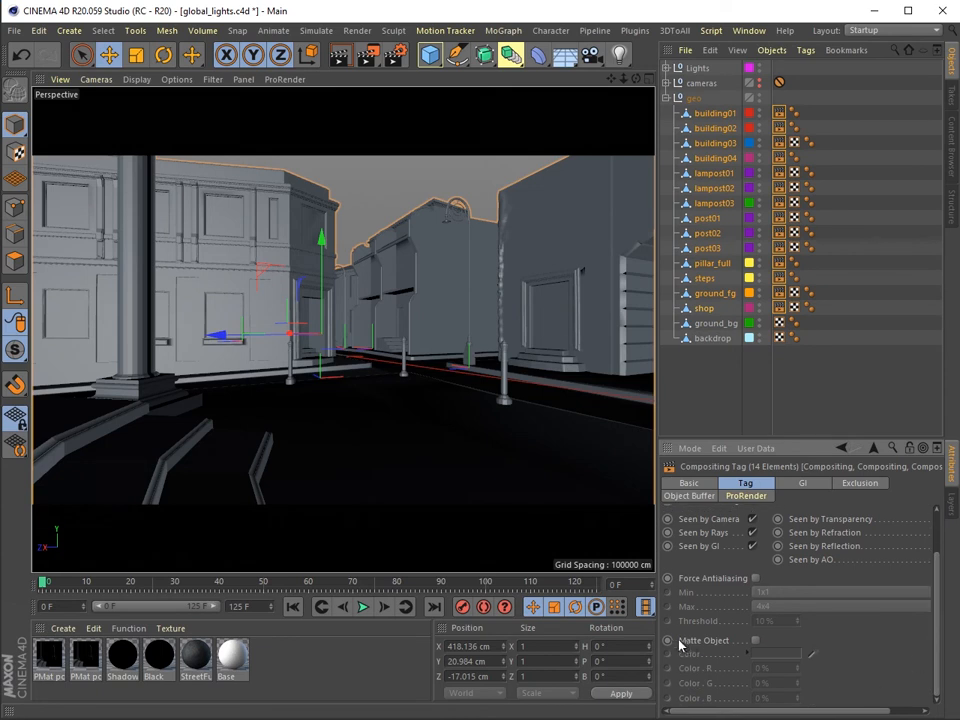
pyautogui.click(756, 641)
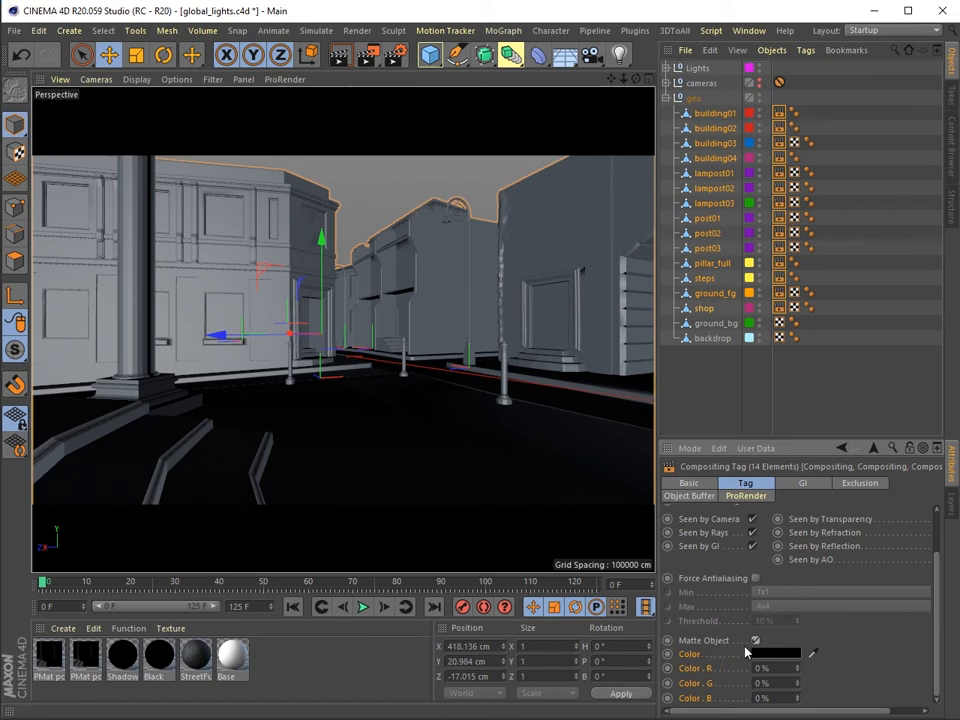
# - Try loading a swatch palette and picking a red swatch as the matte color of building01's compositing tag
pyautogui.click(780, 114)
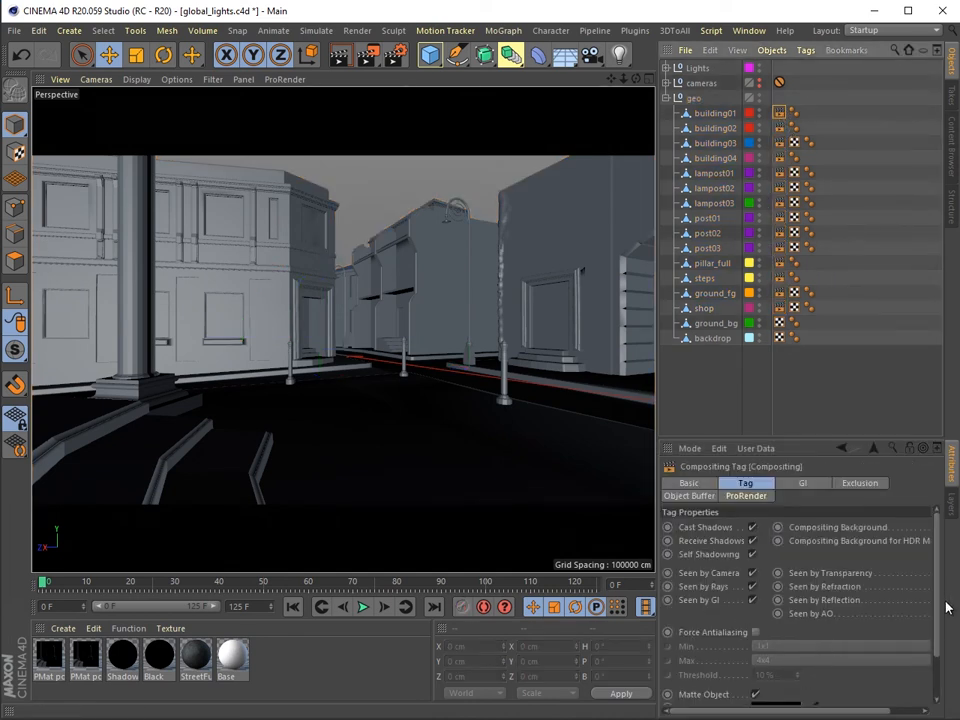
pyautogui.scroll(-2, 939, 585)
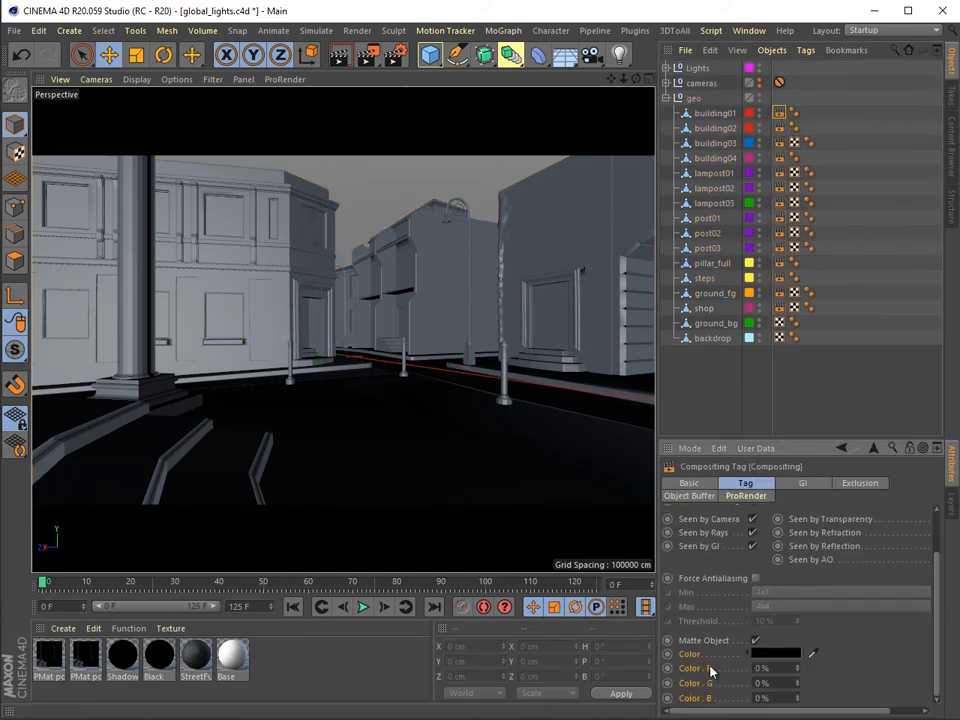
pyautogui.click(776, 653)
pyautogui.click(831, 632)
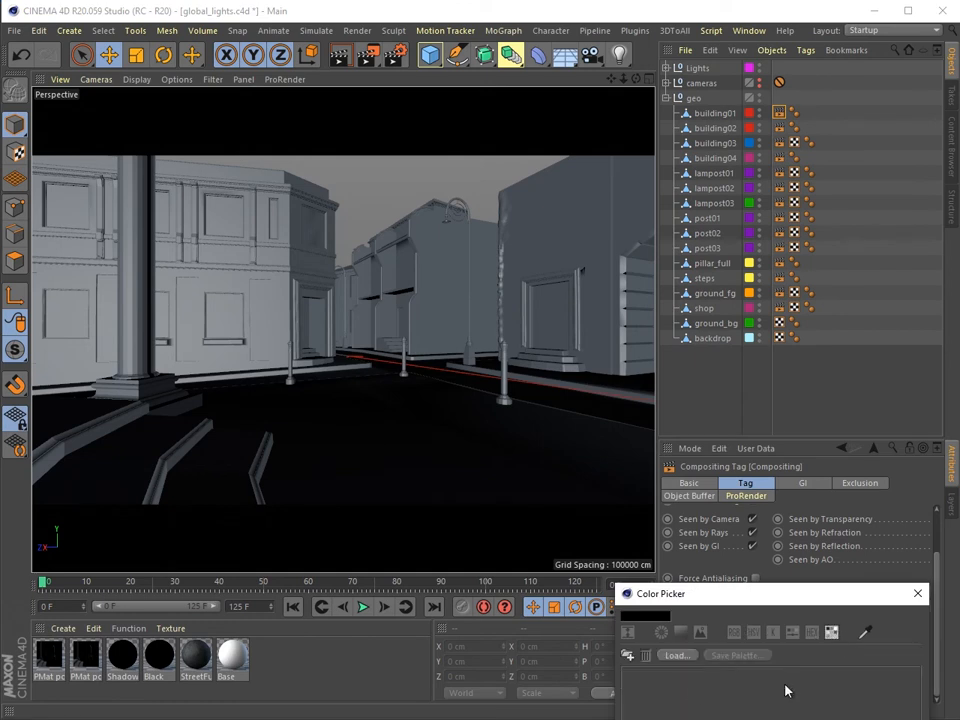
pyautogui.click(736, 632)
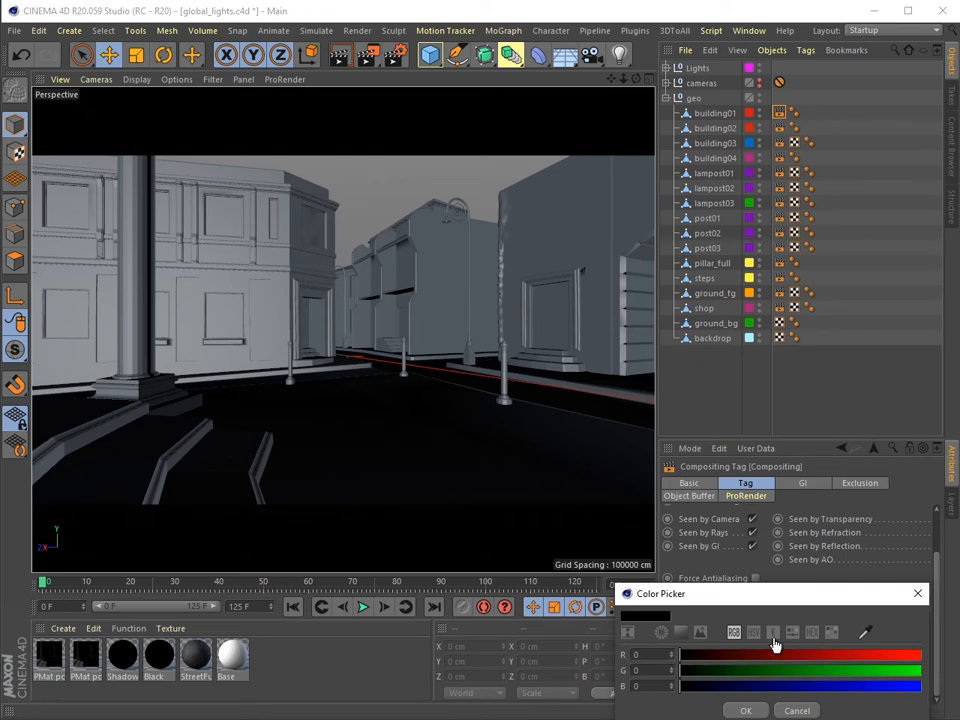
pyautogui.click(831, 632)
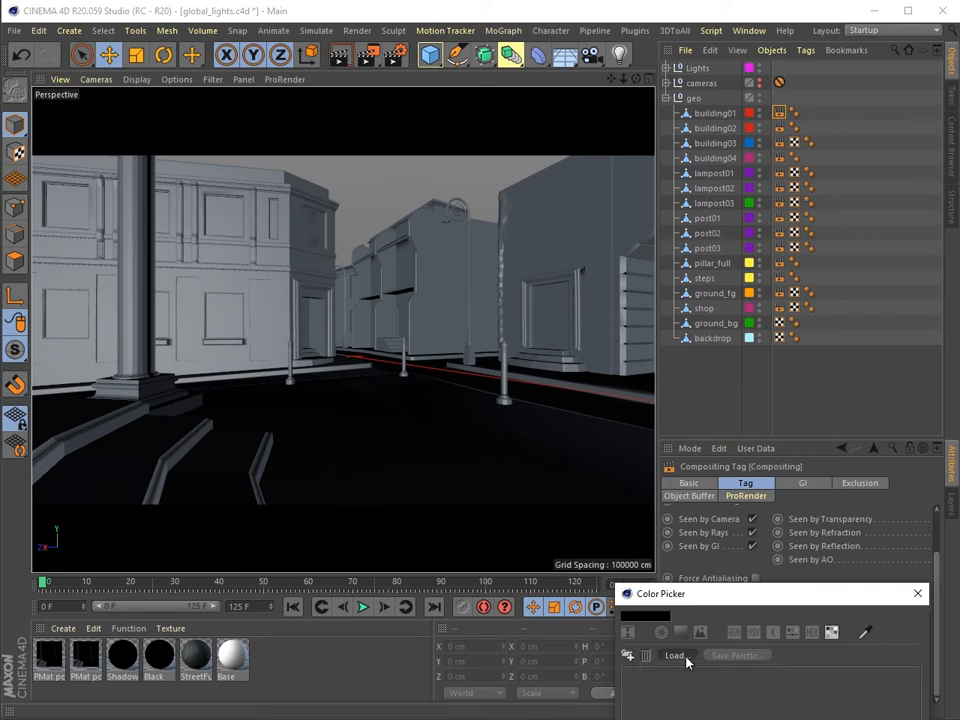
pyautogui.click(687, 661)
pyautogui.click(603, 560)
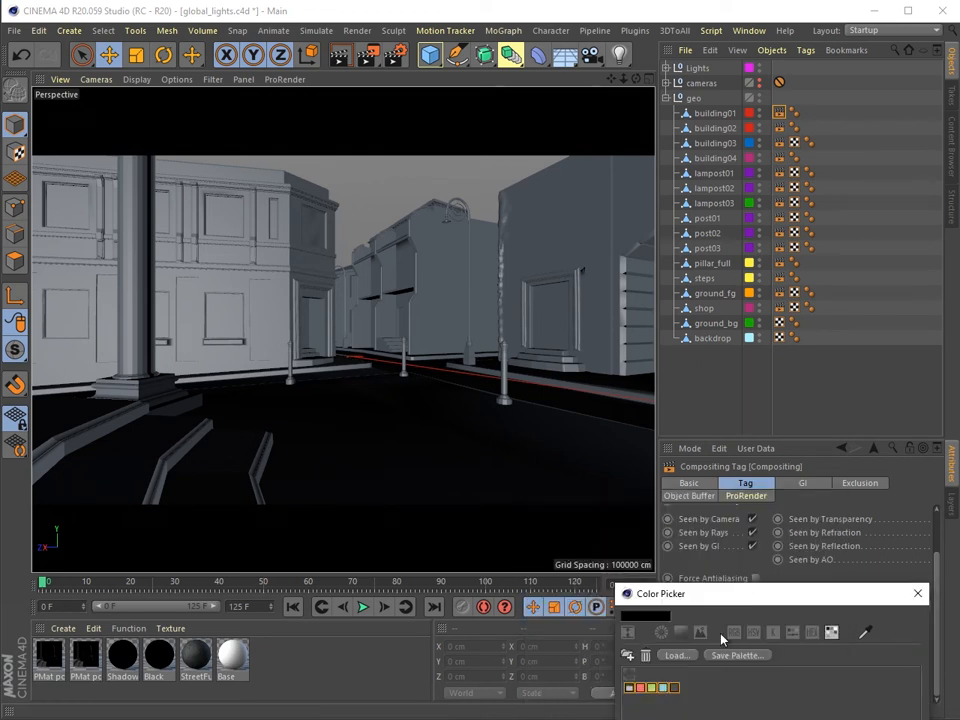
pyautogui.click(641, 688)
pyautogui.click(917, 593)
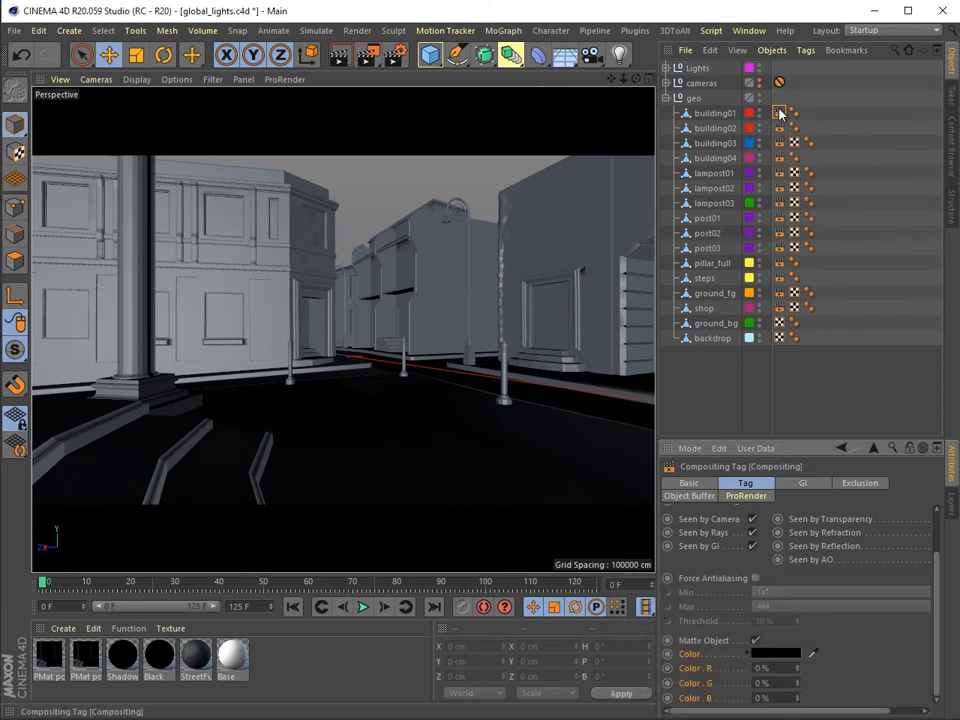
# - Delete building01's compositing tag and add a fresh Compositing tag to that object
pyautogui.press('Delete')
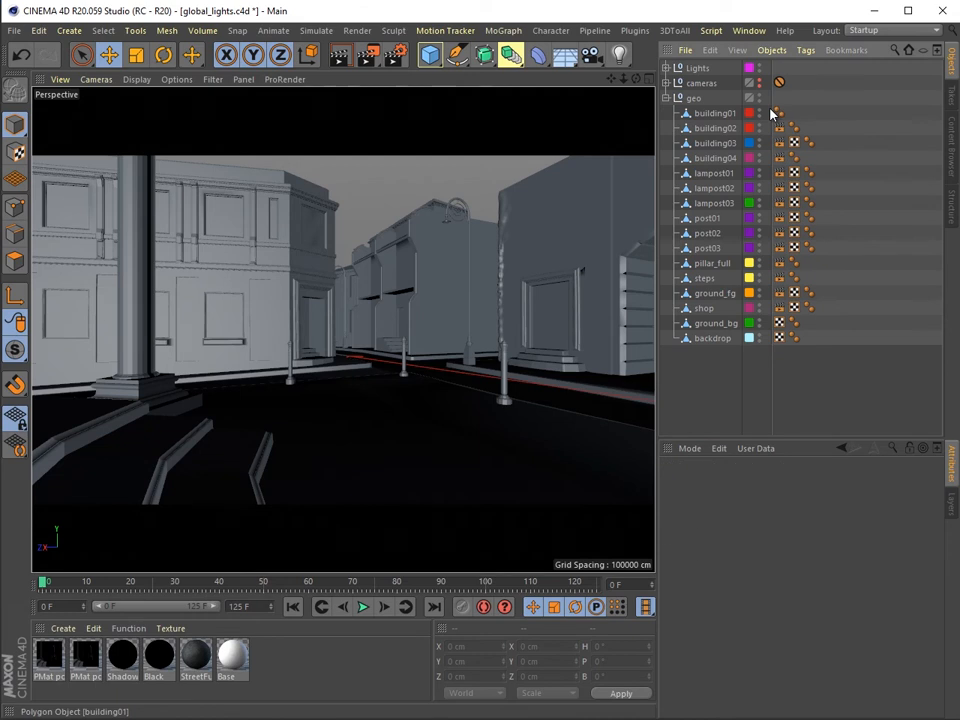
pyautogui.click(728, 115)
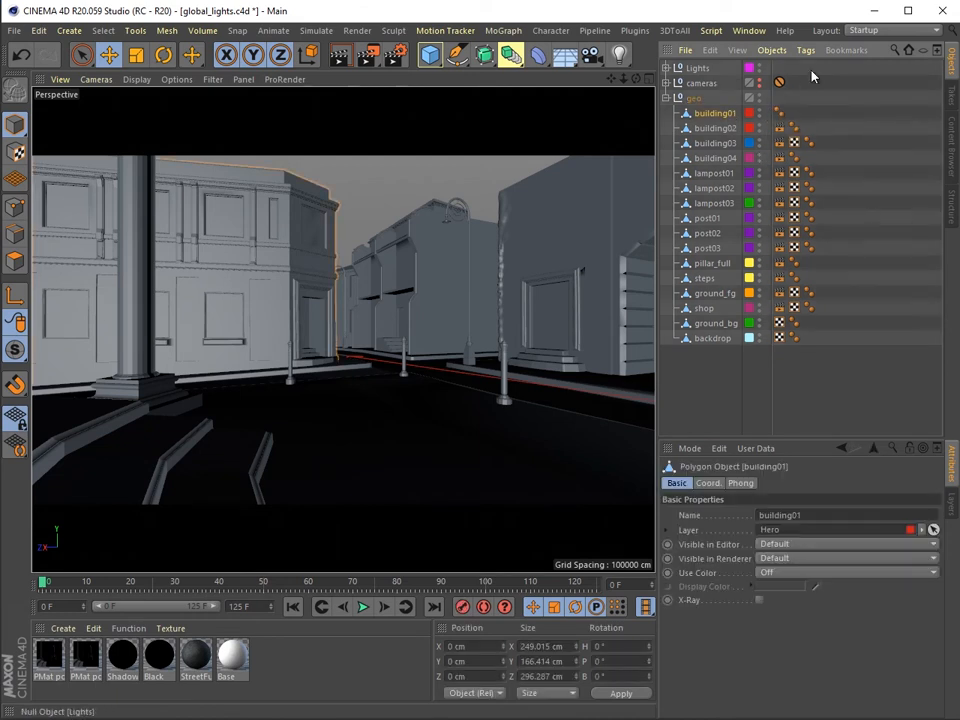
pyautogui.click(806, 50)
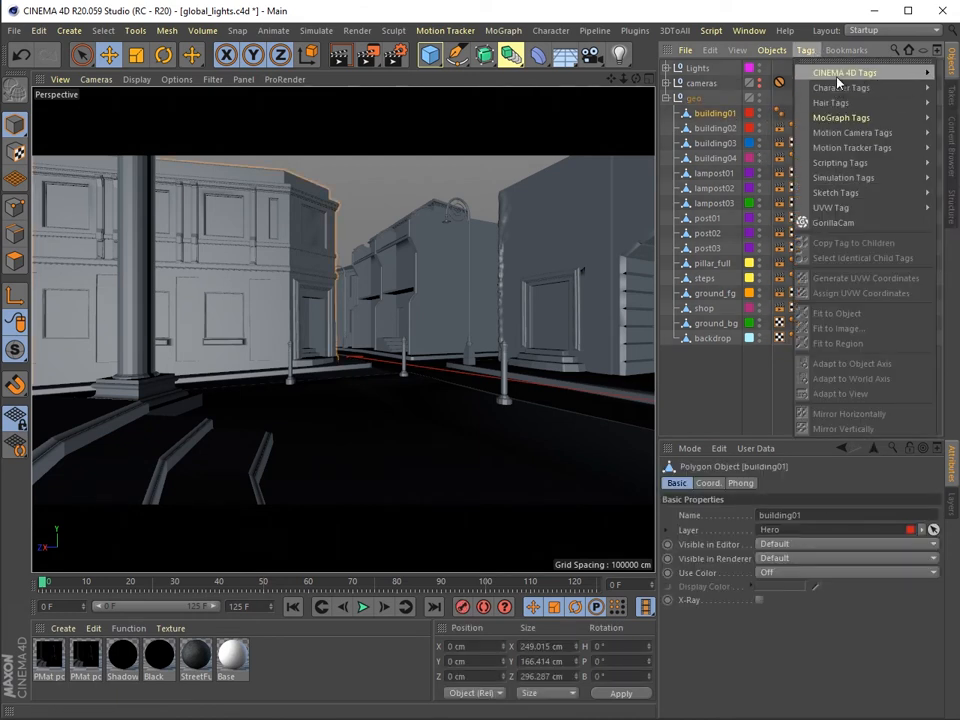
pyautogui.moveTo(840, 73)
pyautogui.click(955, 177)
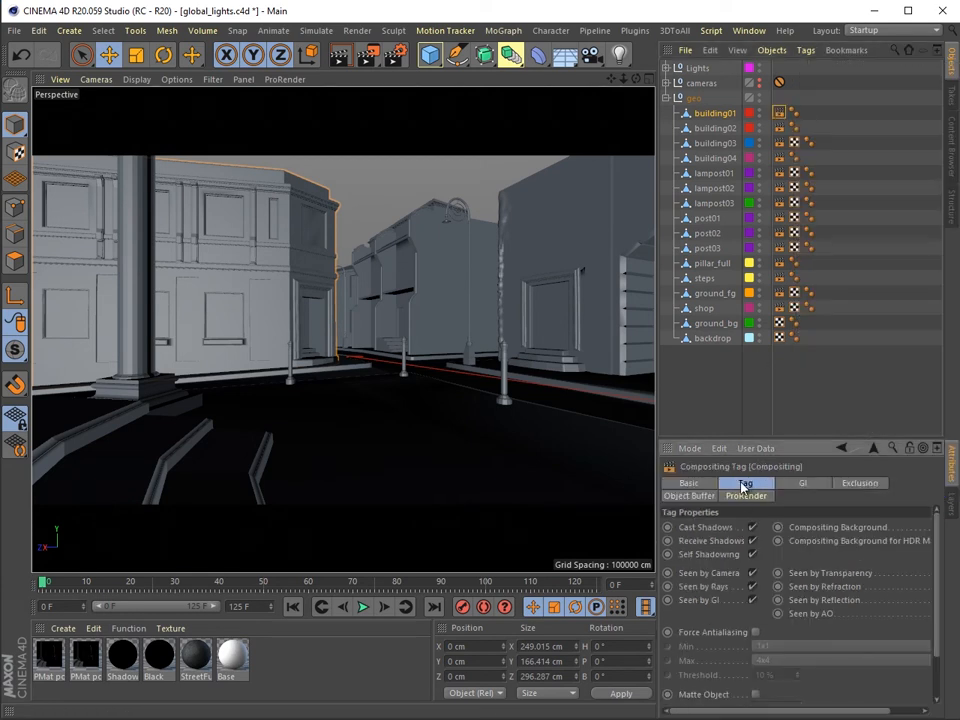
# - Enlarge the attributes area, select the compositing tags from building01 through shop, and enable Matte Object for all of them
pyautogui.moveTo(787, 443); pyautogui.dragTo(789, 262)
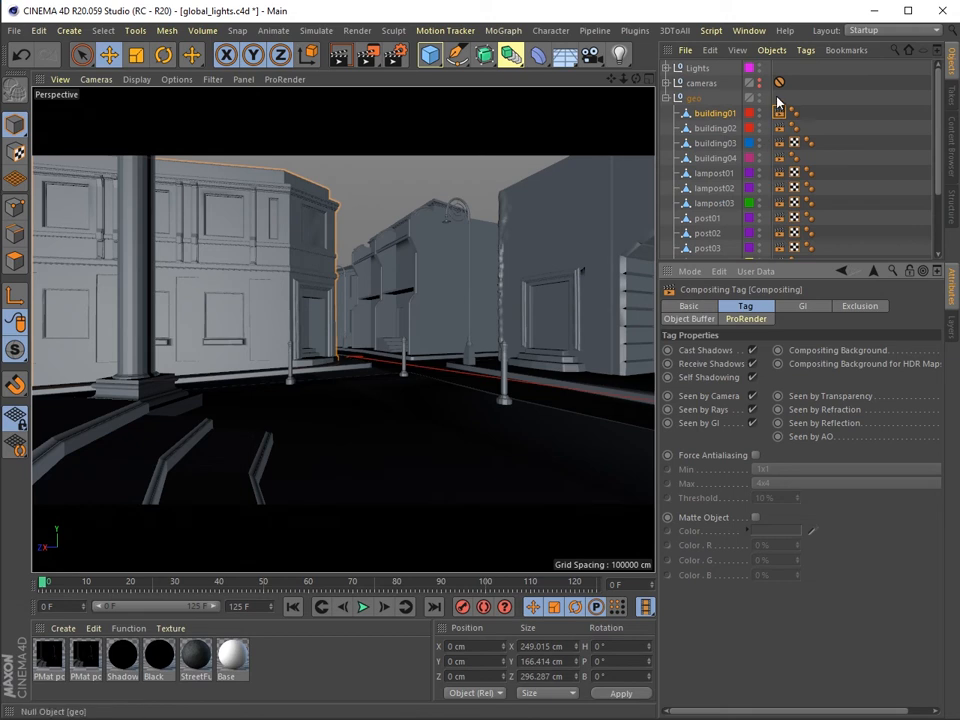
pyautogui.scroll(-3, 777, 113)
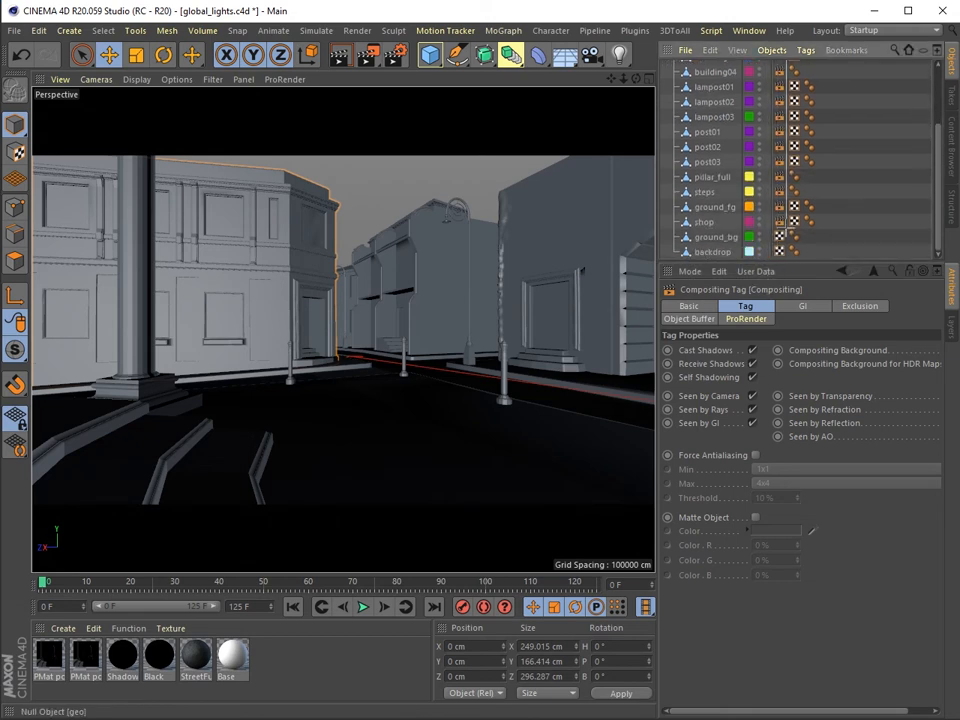
pyautogui.keyDown('shift'); pyautogui.click(779, 222); pyautogui.keyUp('shift')
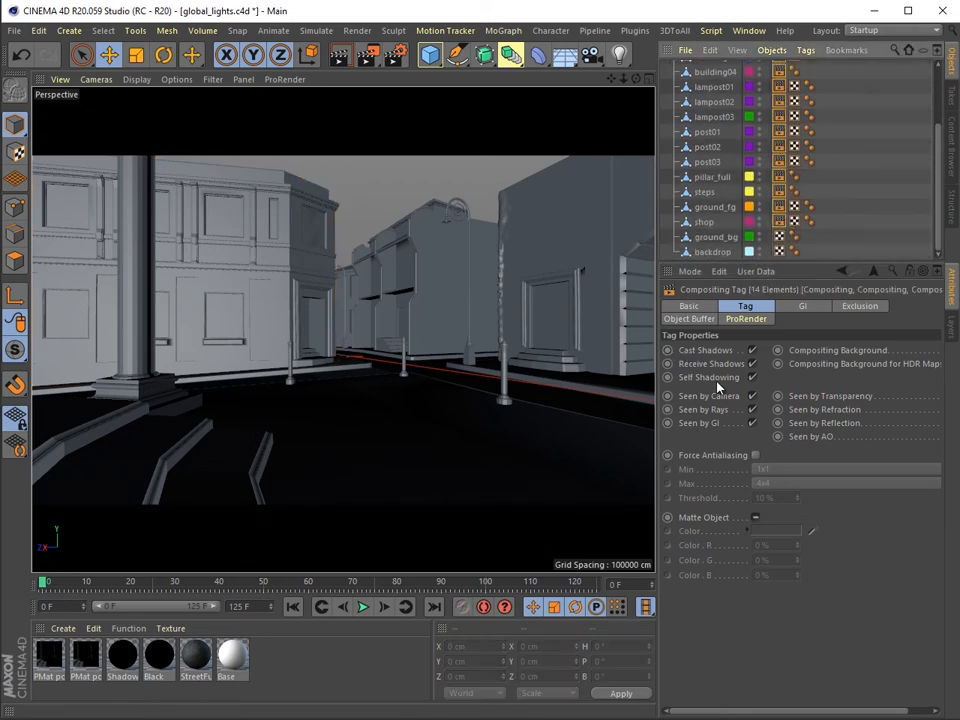
pyautogui.click(755, 517)
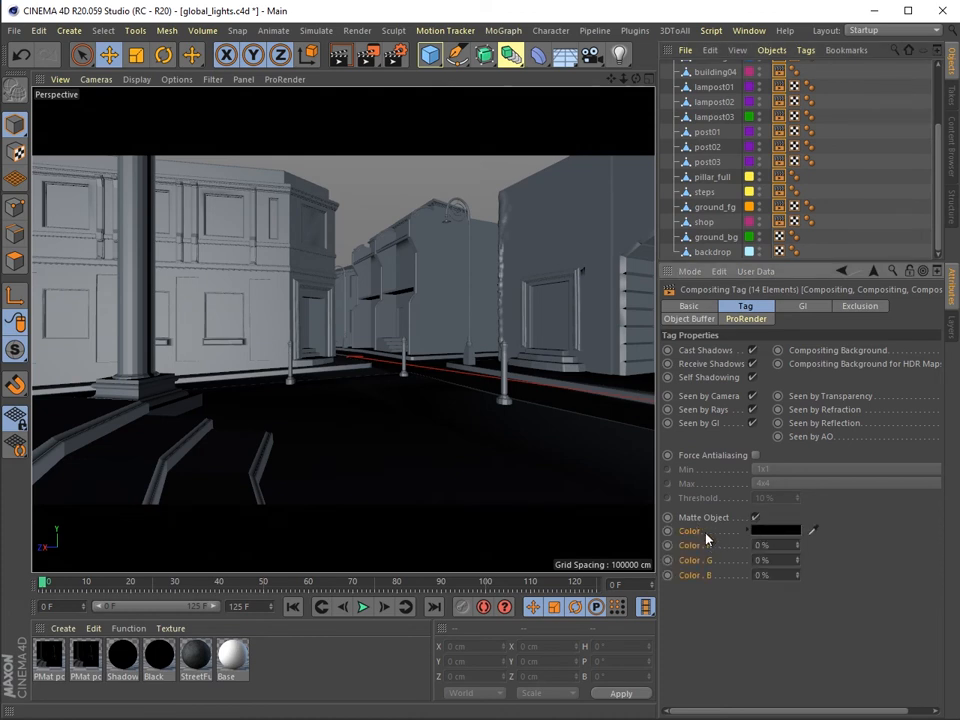
# - Expand the matte color's controls, then hide and show again its separate R, G and B subchannels
pyautogui.click(745, 531)
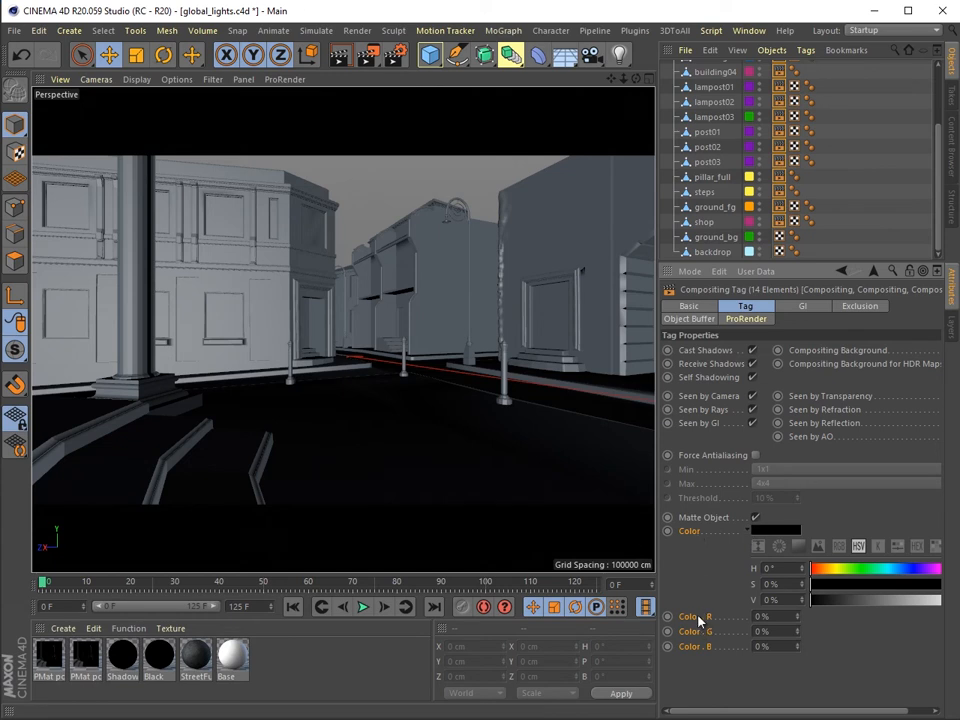
pyautogui.rightClick(697, 531)
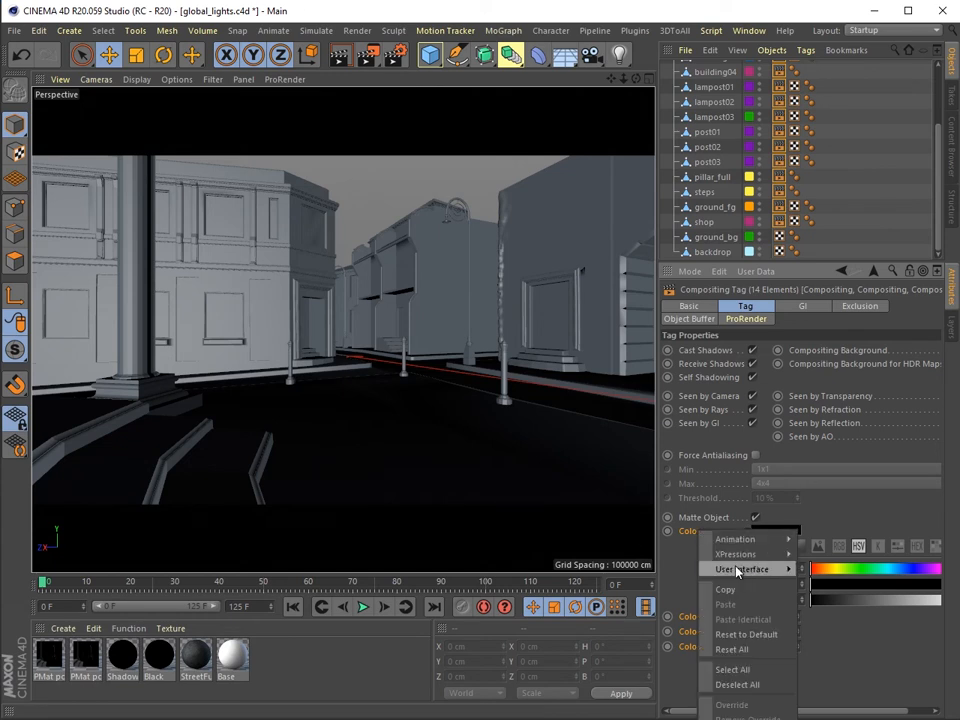
pyautogui.moveTo(737, 571)
pyautogui.click(822, 622)
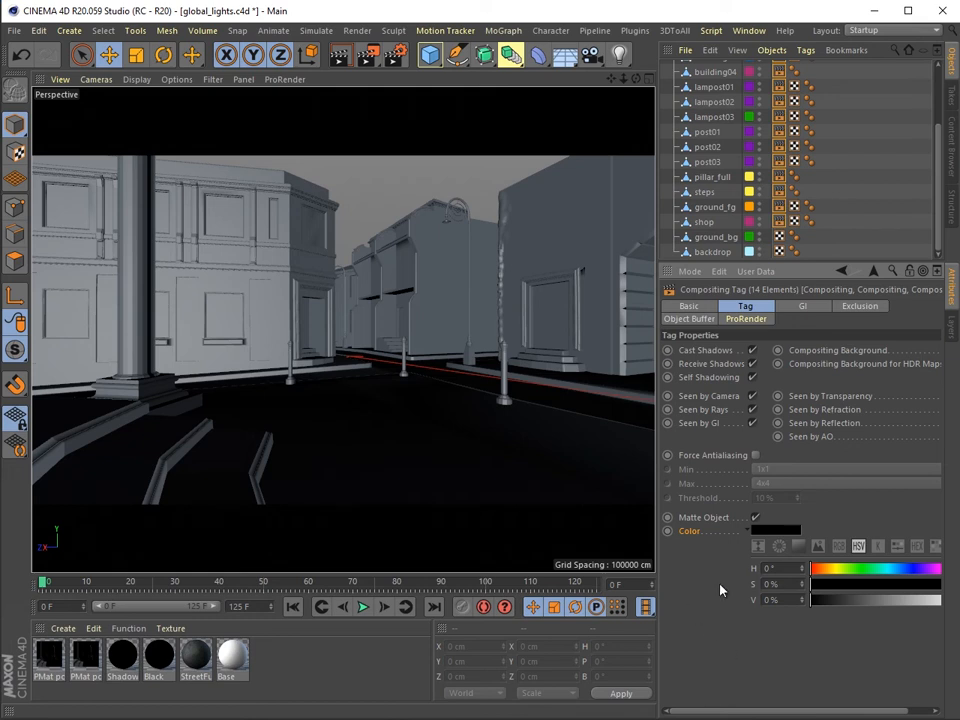
pyautogui.rightClick(706, 537)
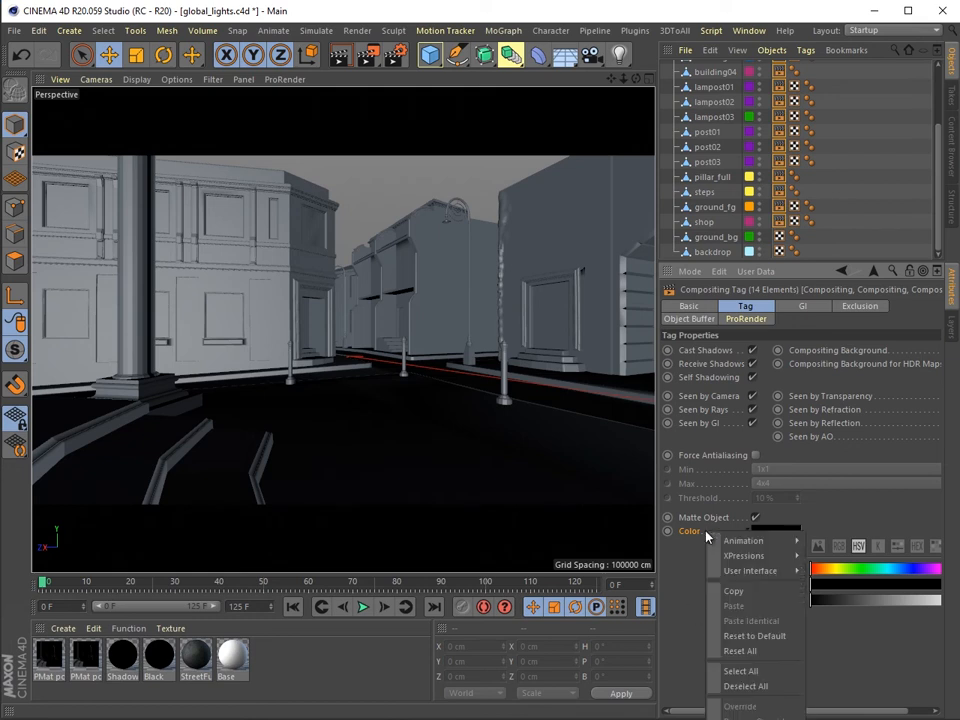
pyautogui.press('Escape')
pyautogui.rightClick(710, 537)
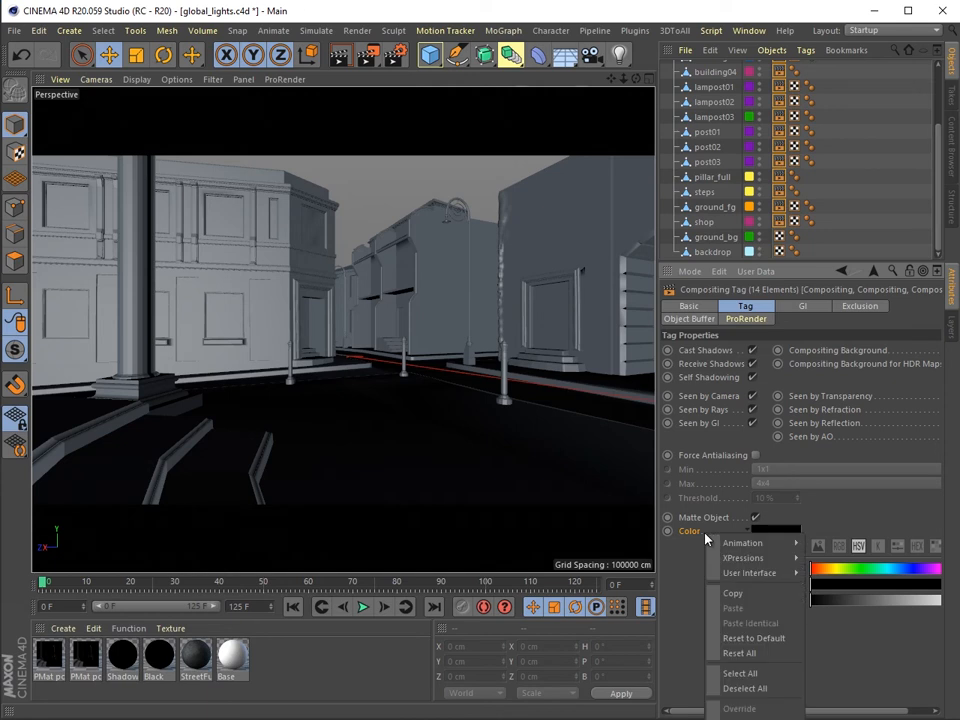
pyautogui.click(846, 623)
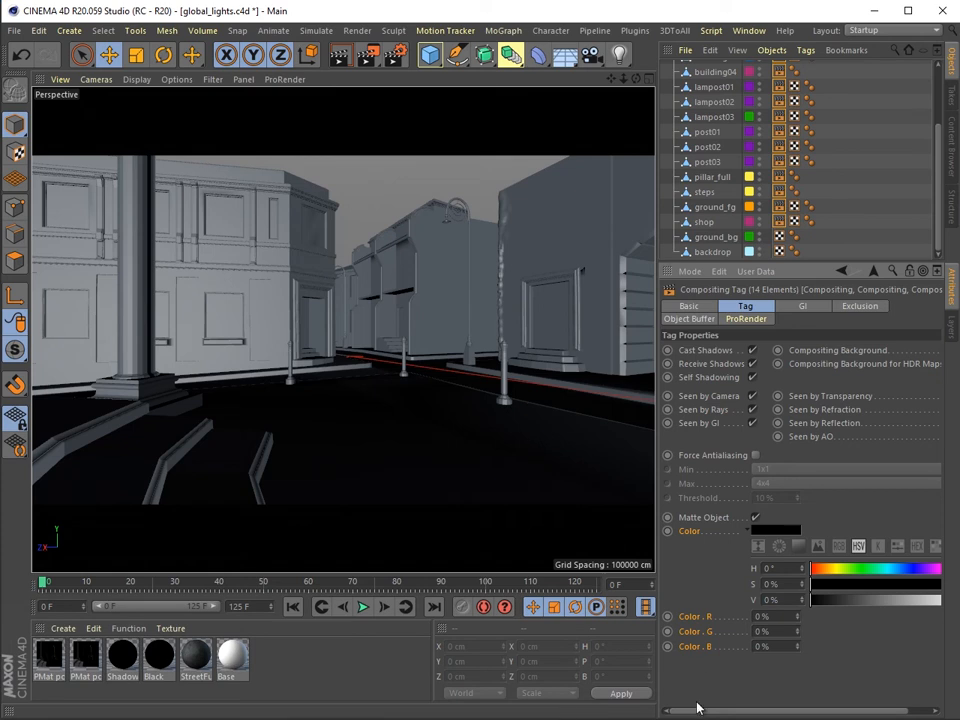
# - Randomize the matte color's R channel across the selected compositing tags with the expression x+rnd(100)
pyautogui.click(773, 619)
pyautogui.write('x')
pyautogui.write('+')
pyautogui.write('rnd')
pyautogui.write('(')
pyautogui.write('100')
pyautogui.write(')')
pyautogui.press('Return')
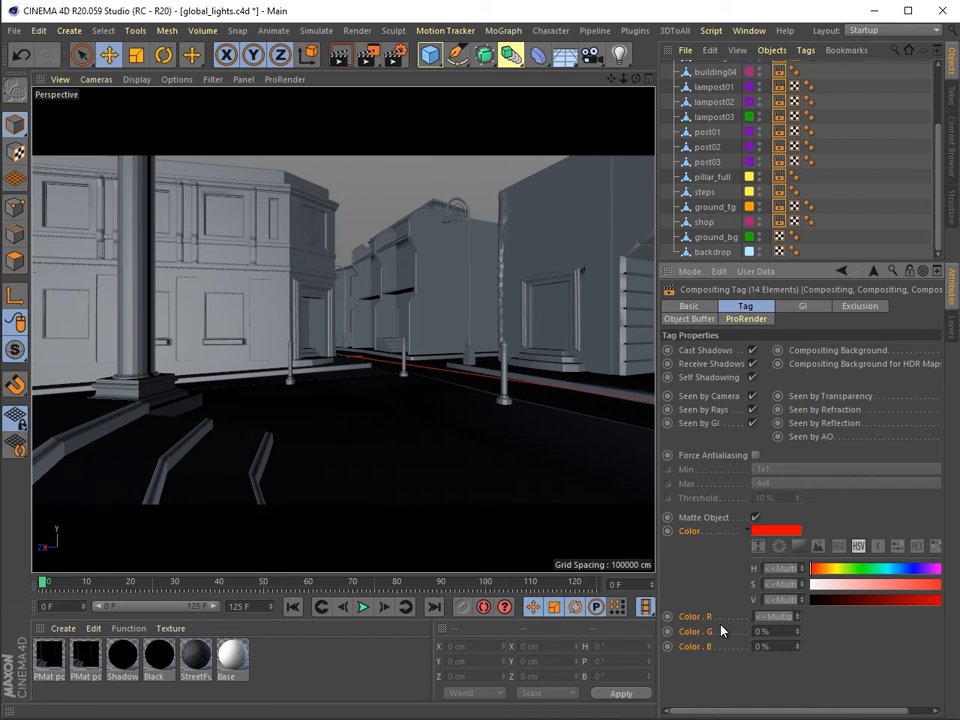
# - Randomize the matte color's G channel across the selected tags with x+rnd(100) and copy the expression
pyautogui.doubleClick(757, 632)
pyautogui.click(770, 617)
pyautogui.press('Tab')
pyautogui.write('x-')
pyautogui.write('rnd')
pyautogui.write('(10')
pyautogui.write('0')
pyautogui.hotkey('shift', 'Left')
pyautogui.hotkey('shift', 'Left')
pyautogui.hotkey('shift', 'Left')
pyautogui.hotkey('shift', 'Left')
pyautogui.hotkey('shift', 'Left')
pyautogui.hotkey('shift', 'Left')
pyautogui.hotkey('shift', 'Left')
pyautogui.hotkey('shift', 'Left')
pyautogui.hotkey('shift', 'Left')
pyautogui.press('Return')
# - Paste the expression x+rnd(100) as the matte color's B channel value for the selected tags
pyautogui.click(748, 647)
pyautogui.hotkey('ctrl', 'v')
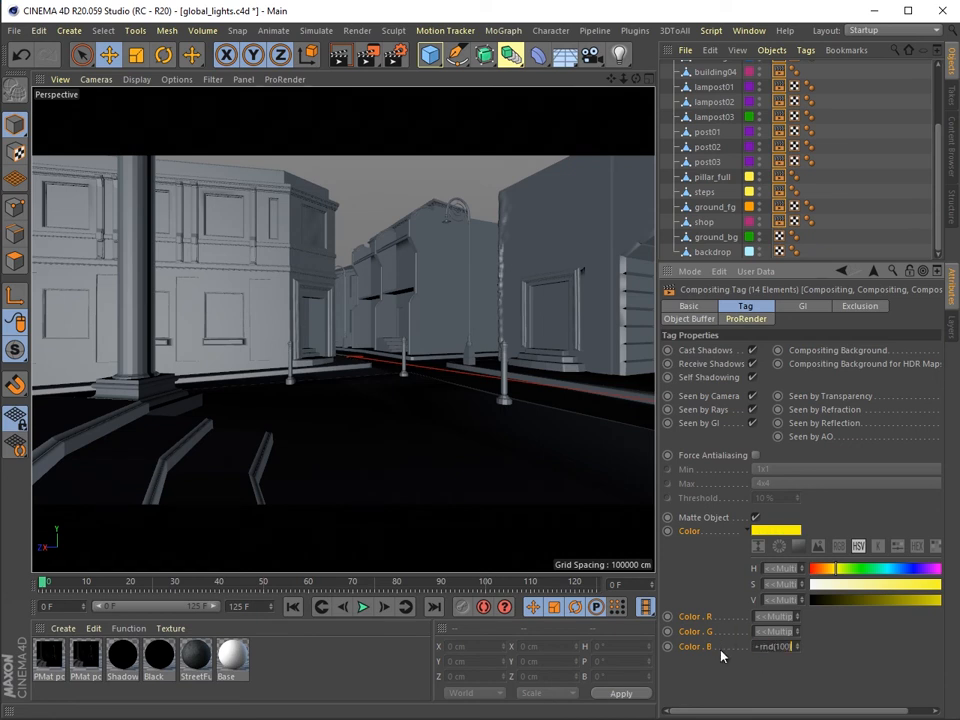
pyautogui.press('Return')
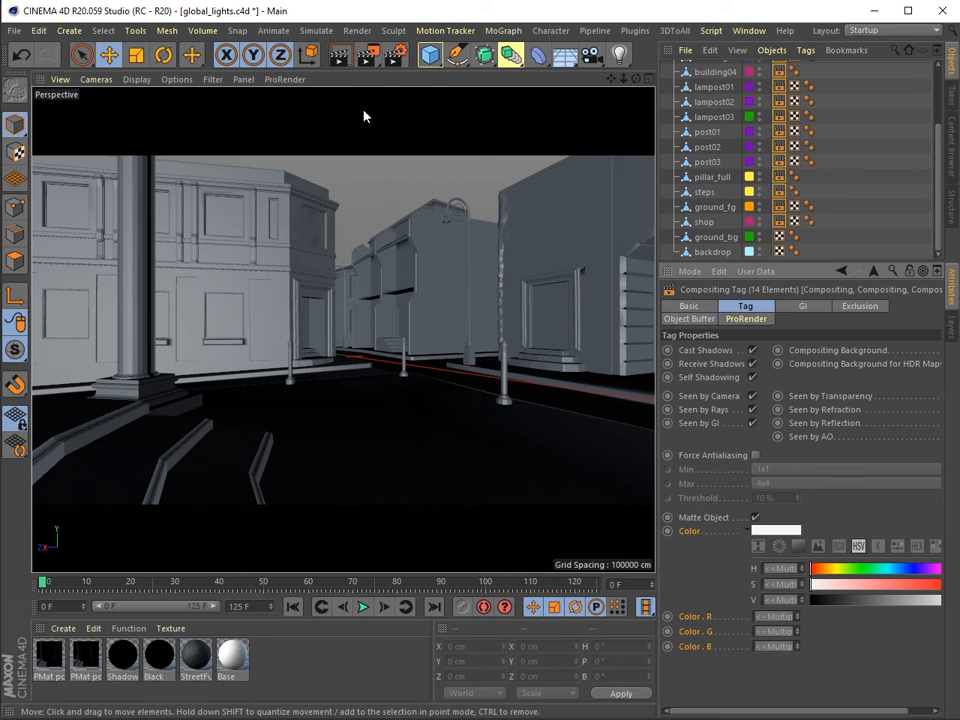
# - Set Anti-Aliasing to None in the render settings
pyautogui.click(385, 64)
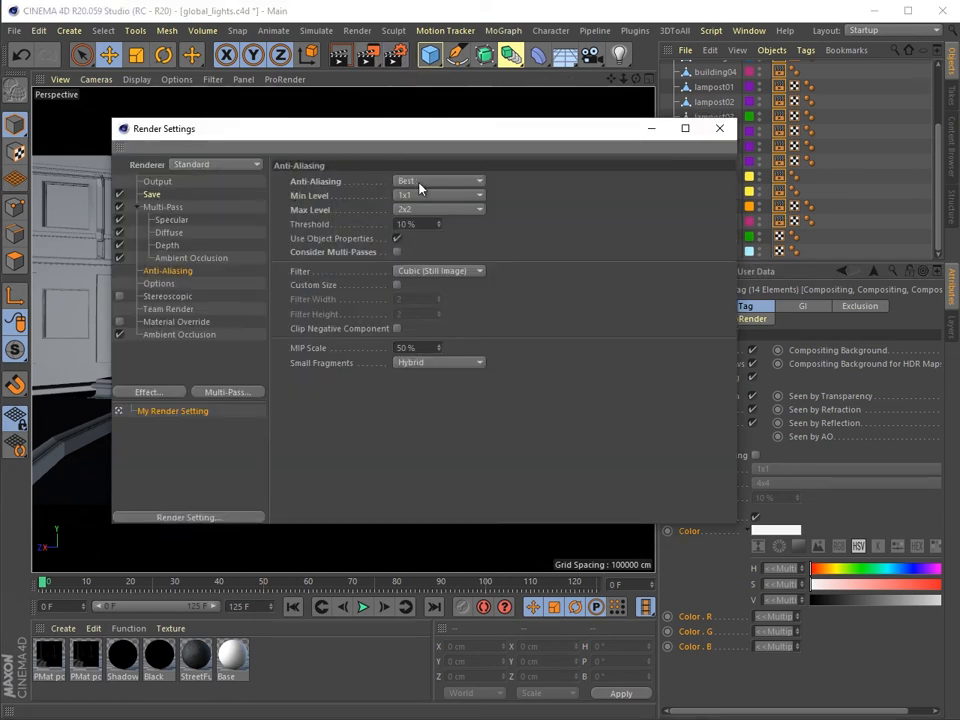
pyautogui.click(418, 184)
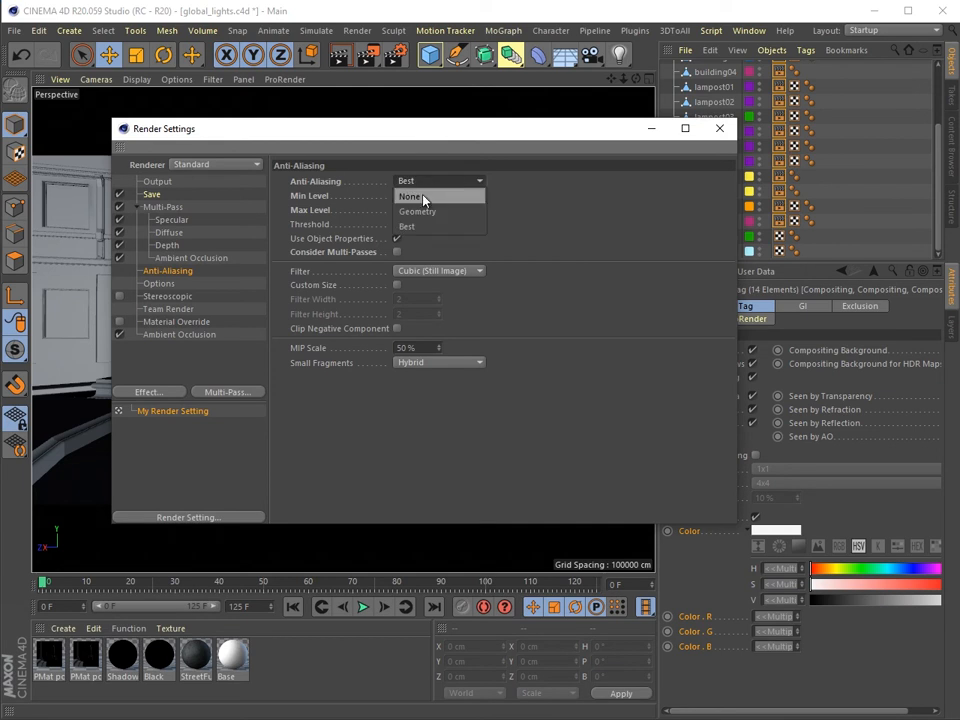
pyautogui.click(423, 199)
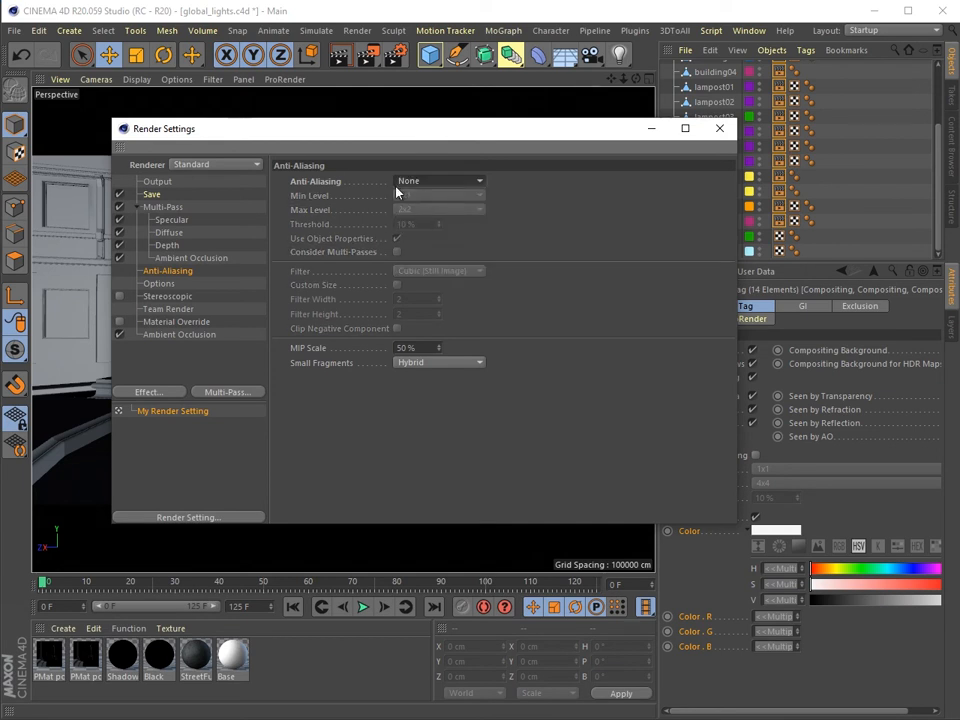
# - Disable Multi-Pass in the render settings and enable saving of the regular image
pyautogui.click(651, 129)
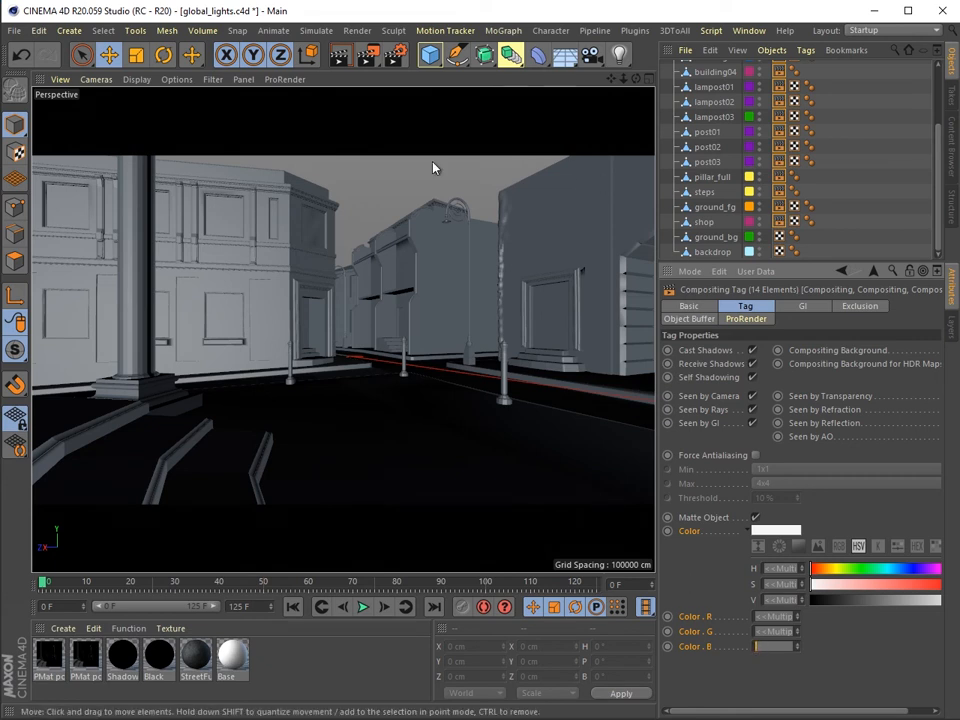
pyautogui.click(397, 54)
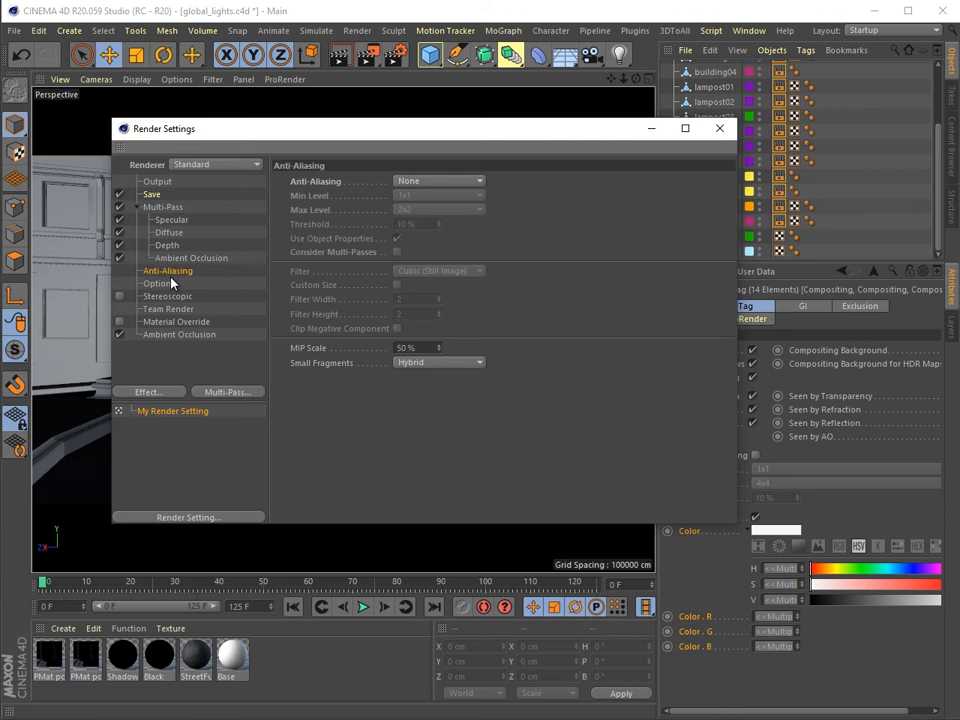
pyautogui.click(119, 207)
pyautogui.click(152, 196)
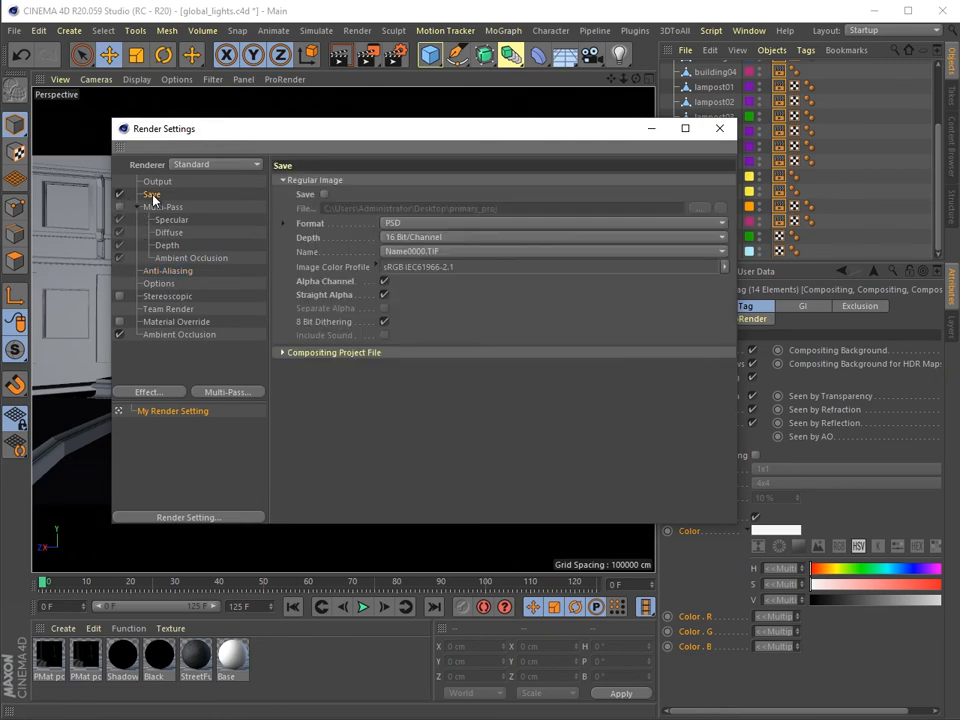
pyautogui.click(324, 194)
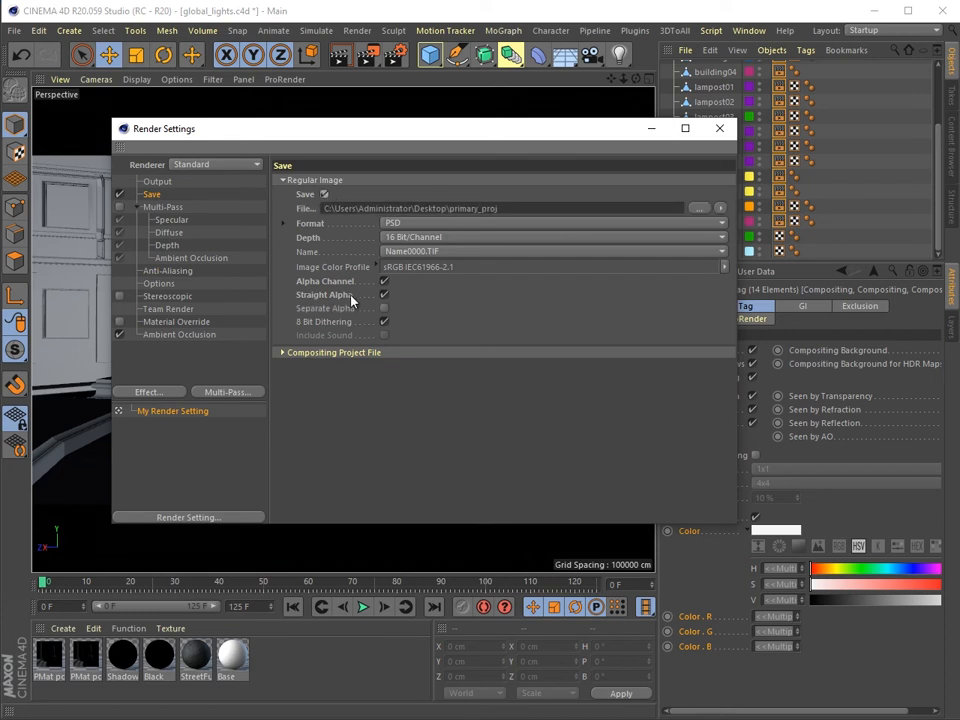
pyautogui.click(652, 128)
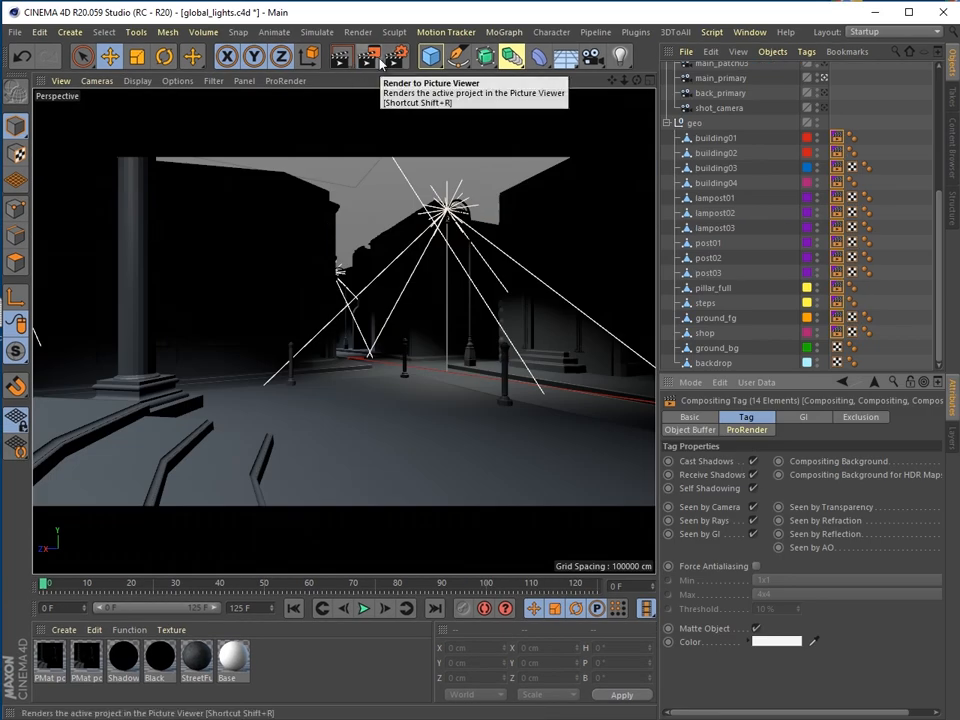
# - Render the flat matte-color object ID image to the Picture Viewer and view the entire frame
pyautogui.click(381, 63)
pyautogui.click(430, 130)
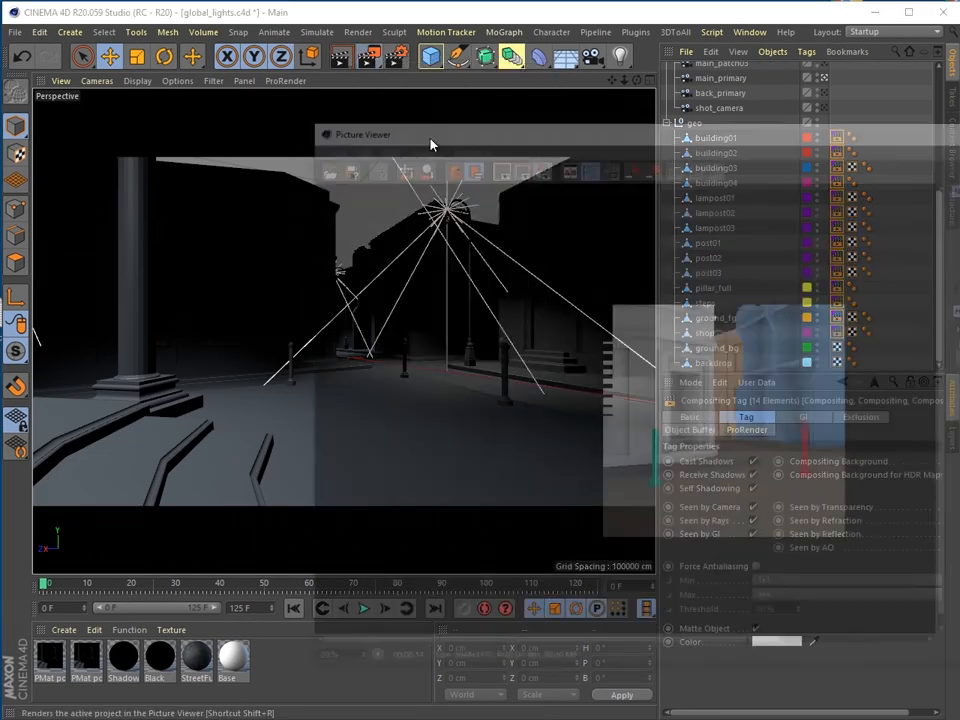
pyautogui.moveTo(536, 130); pyautogui.dragTo(263, 106)
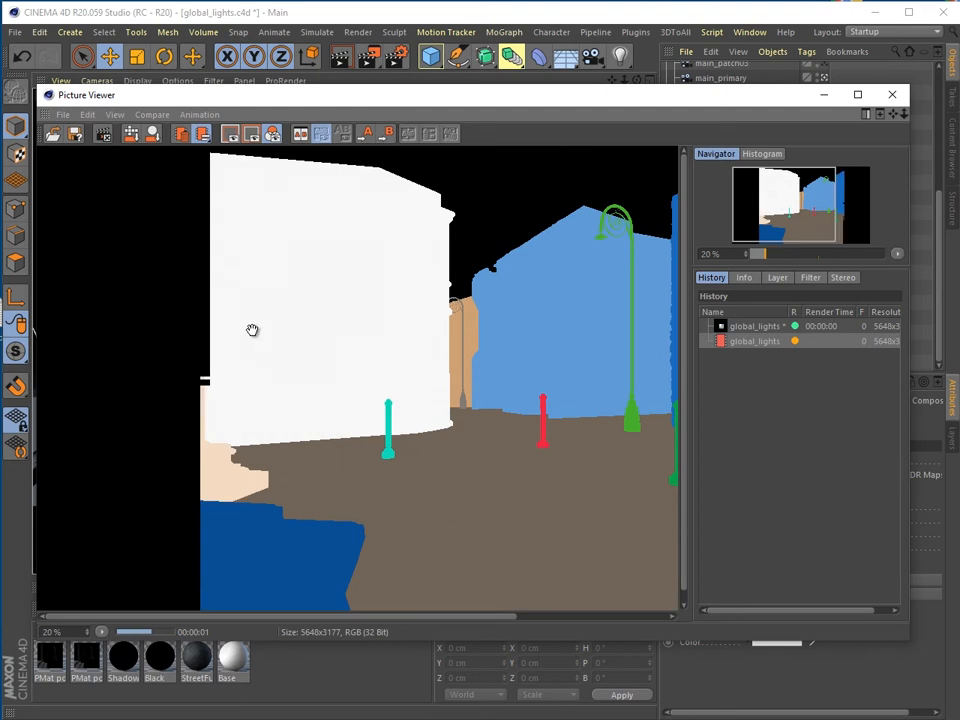
pyautogui.scroll(-3, 253, 339)
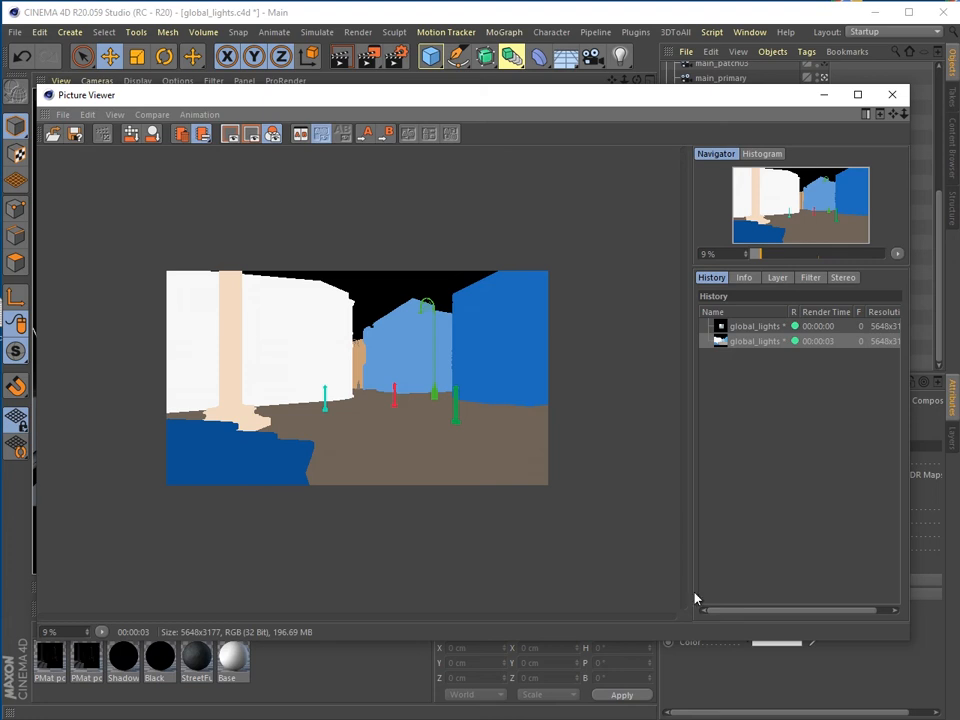
# - Switch to primary_proj.psd in Photoshop and isolate the Depth layer, viewing the full image
pyautogui.hotkey('alt', 'Tab')
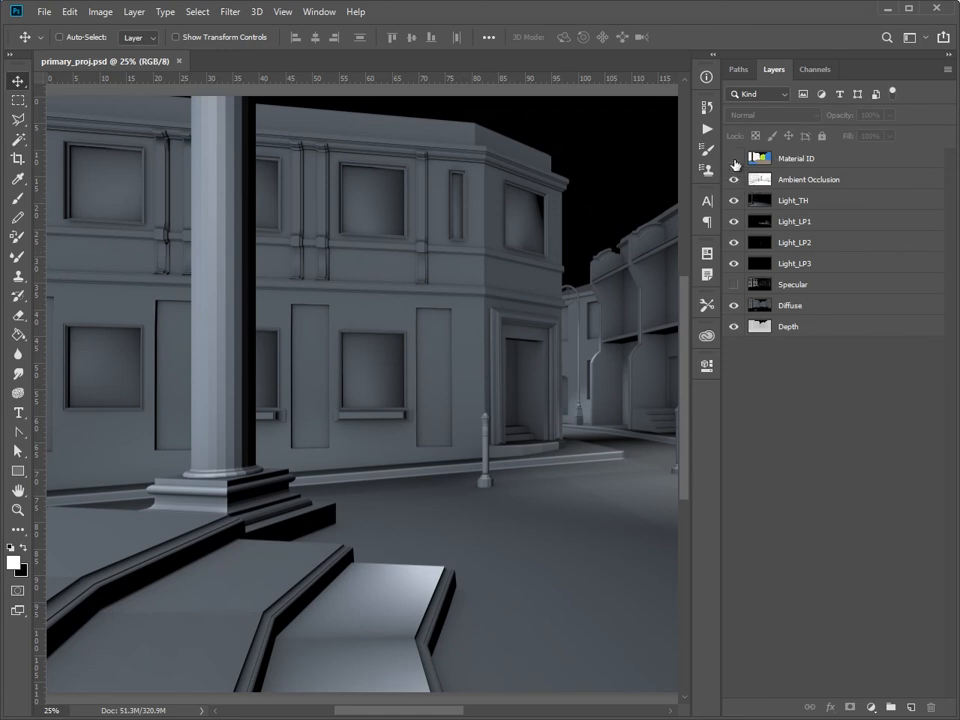
pyautogui.moveTo(735, 162); pyautogui.dragTo(723, 328)
pyautogui.click(735, 327)
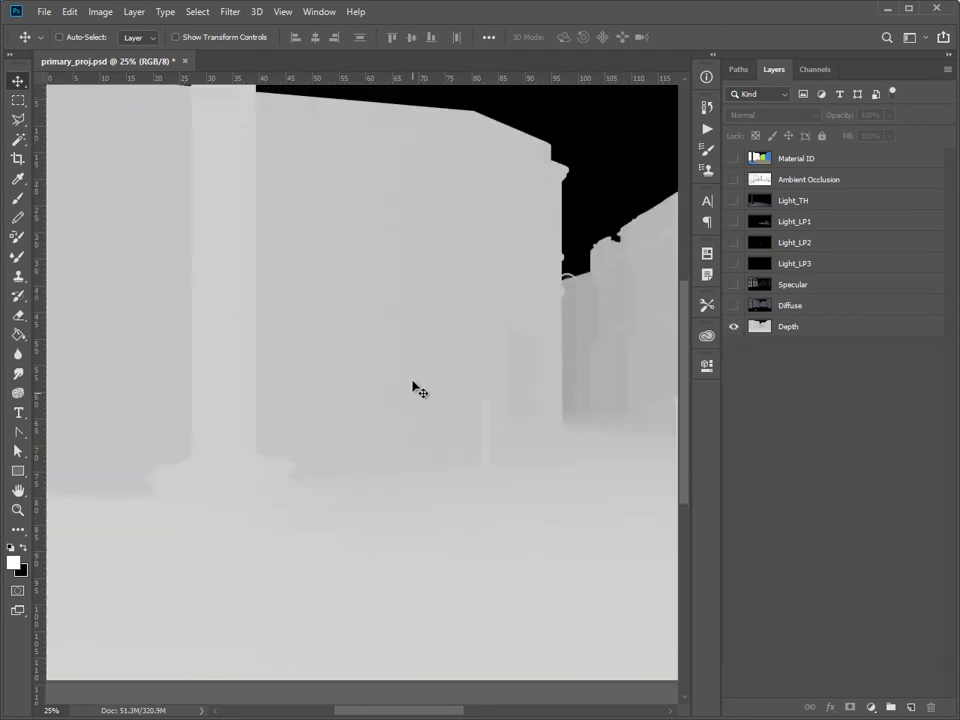
pyautogui.click(18, 509)
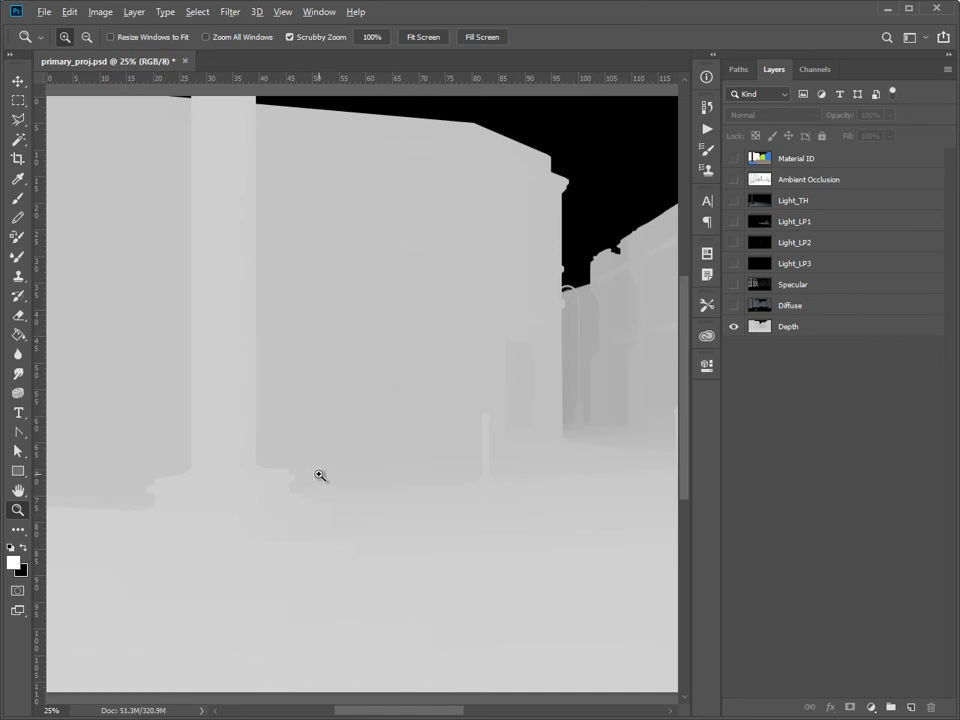
pyautogui.keyDown('alt'); pyautogui.click(353, 458); pyautogui.keyUp('alt')
pyautogui.keyDown('alt'); pyautogui.click(490, 384); pyautogui.keyUp('alt')
pyautogui.click(346, 379)
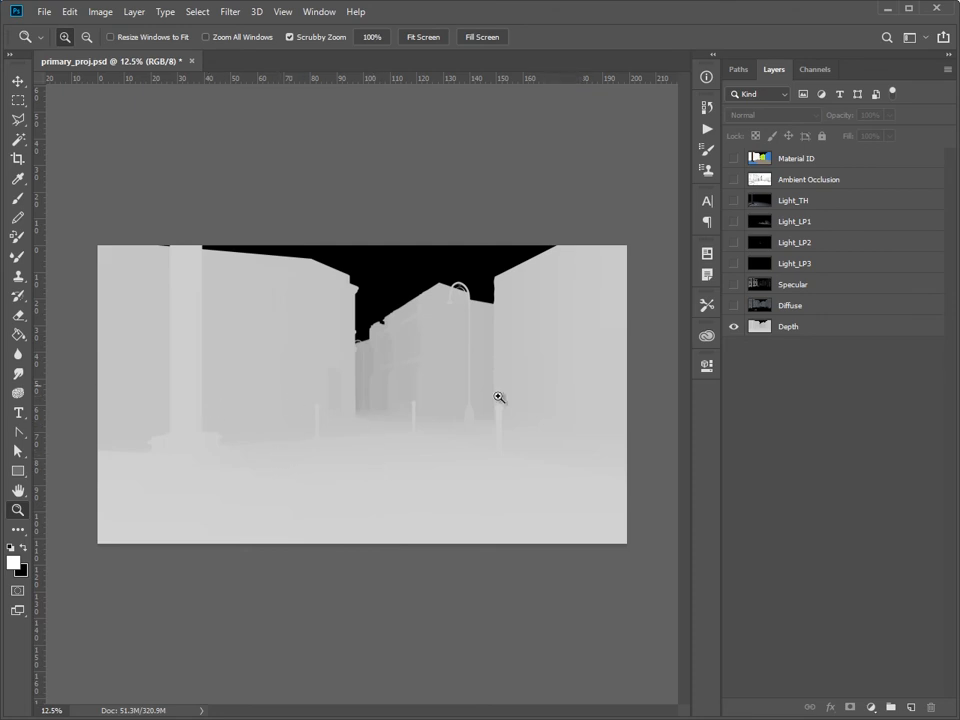
# - Show the Diffuse and Specular layers above Depth and select the Specular layer
pyautogui.click(733, 305)
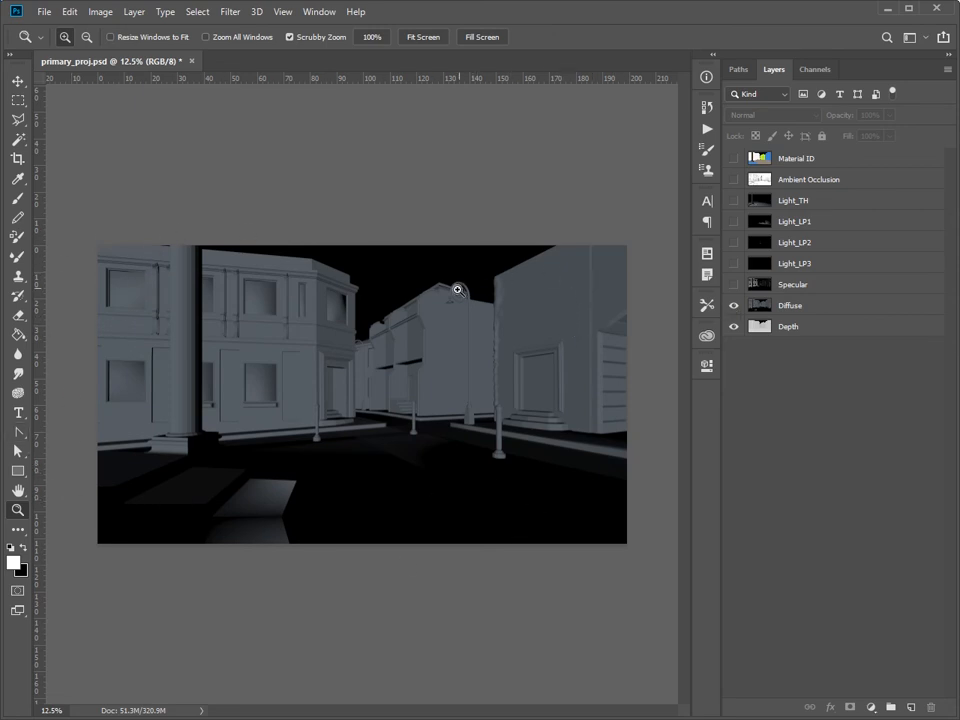
pyautogui.click(735, 285)
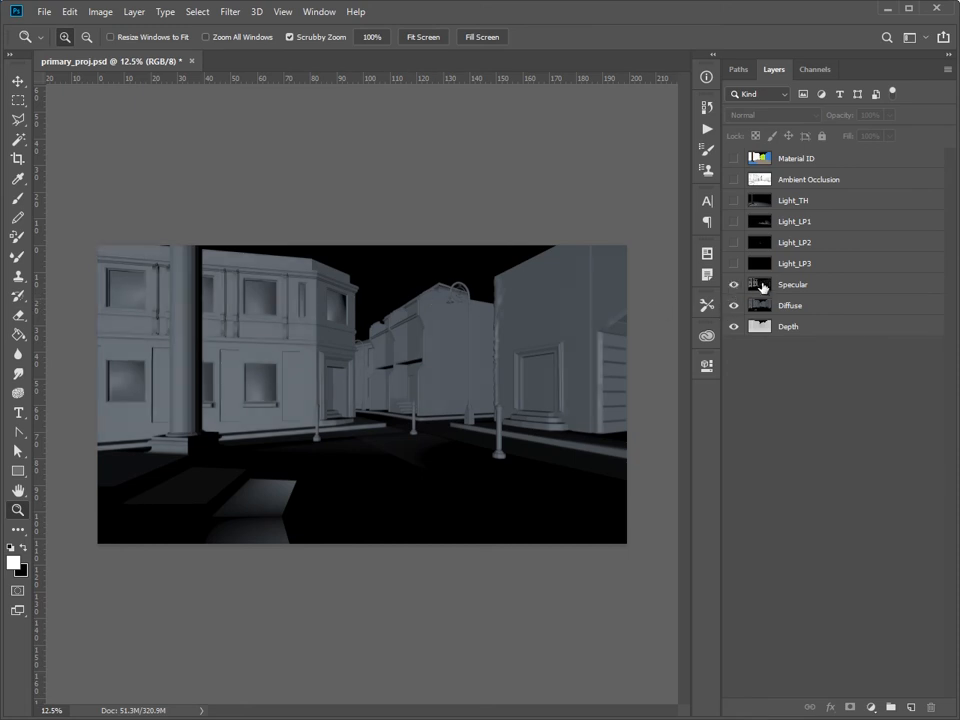
pyautogui.click(762, 286)
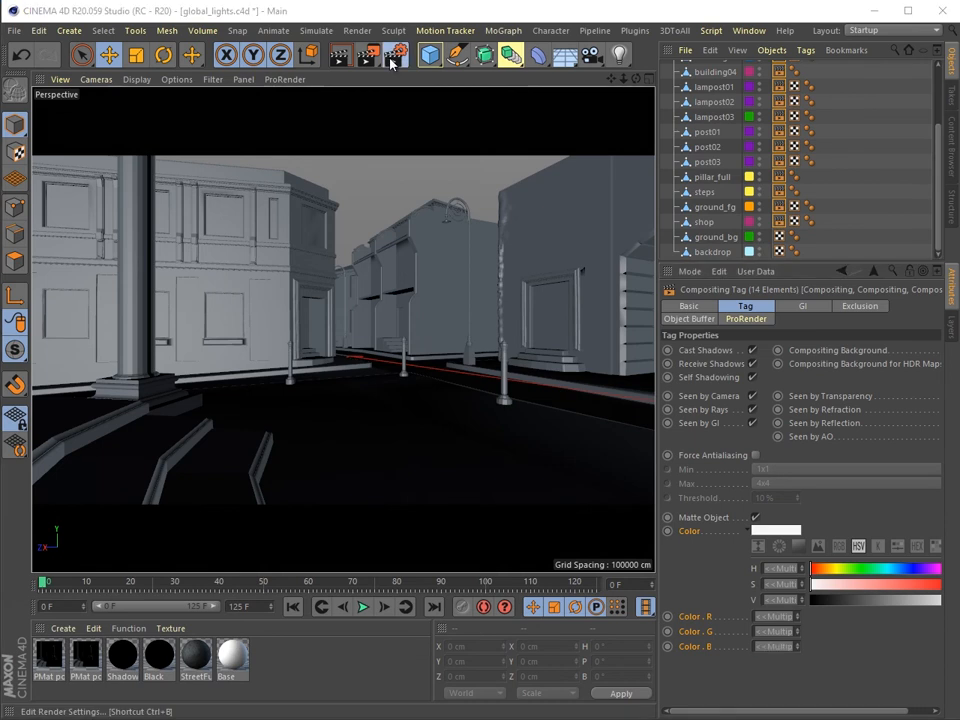
# - Back in Cinema 4D's render settings, re-enable Multi-Pass, set Anti-Aliasing to Best, and review the multi-pass and save options
pyautogui.click(397, 55)
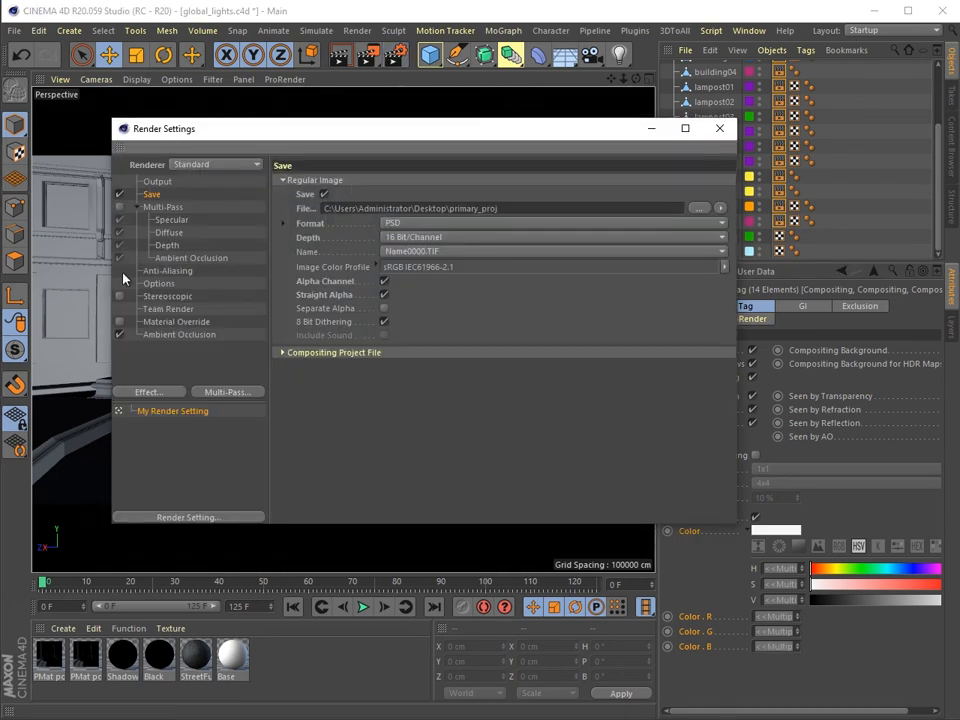
pyautogui.click(163, 207)
pyautogui.click(119, 206)
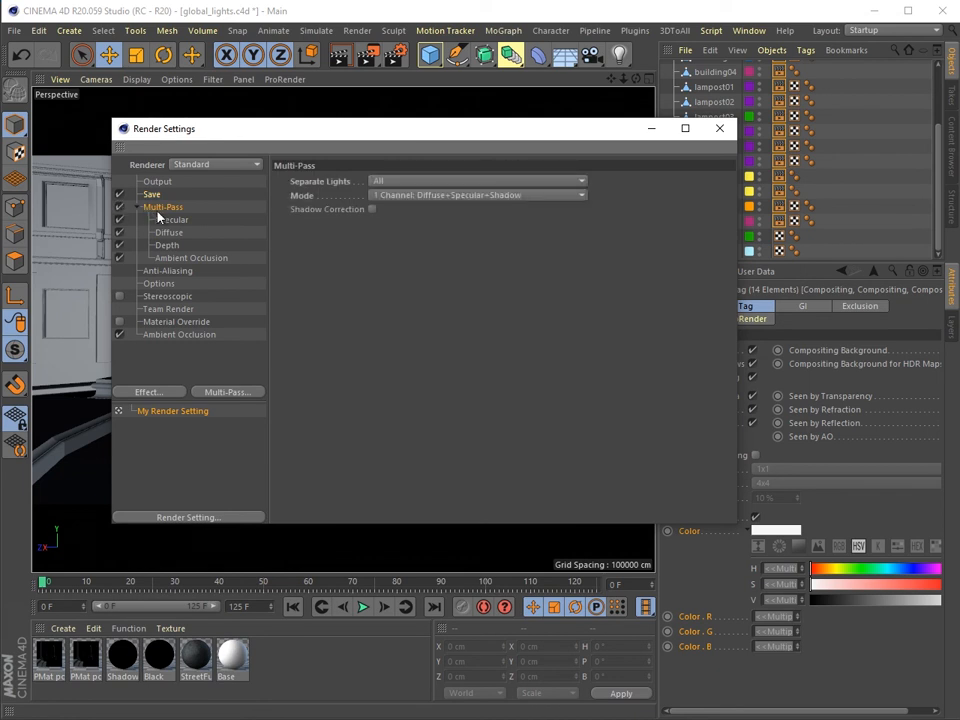
pyautogui.click(167, 271)
pyautogui.click(410, 181)
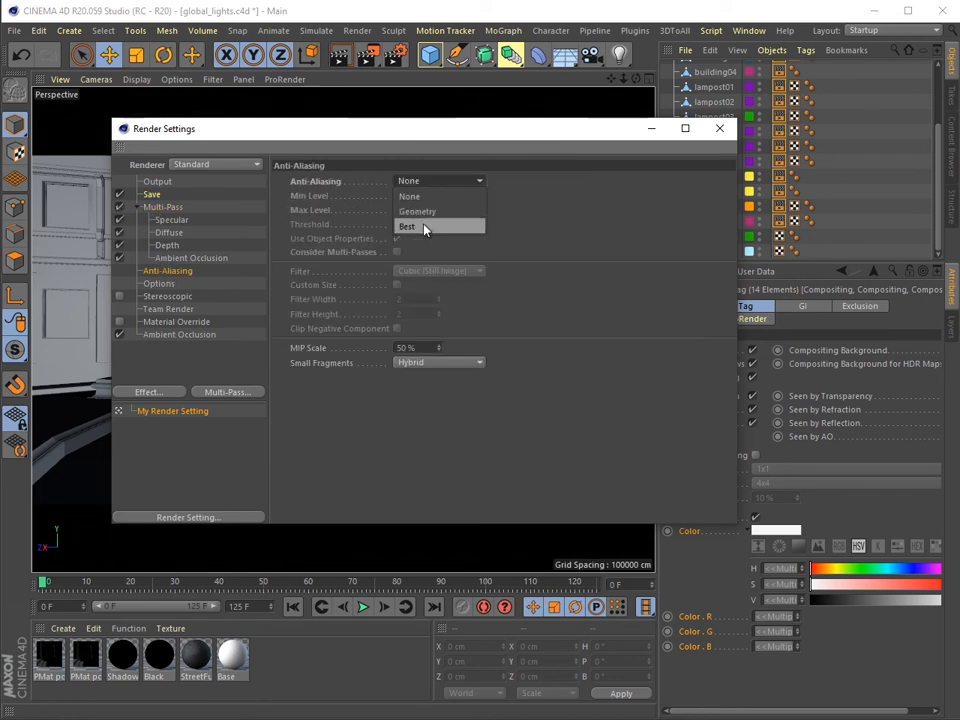
pyautogui.click(426, 227)
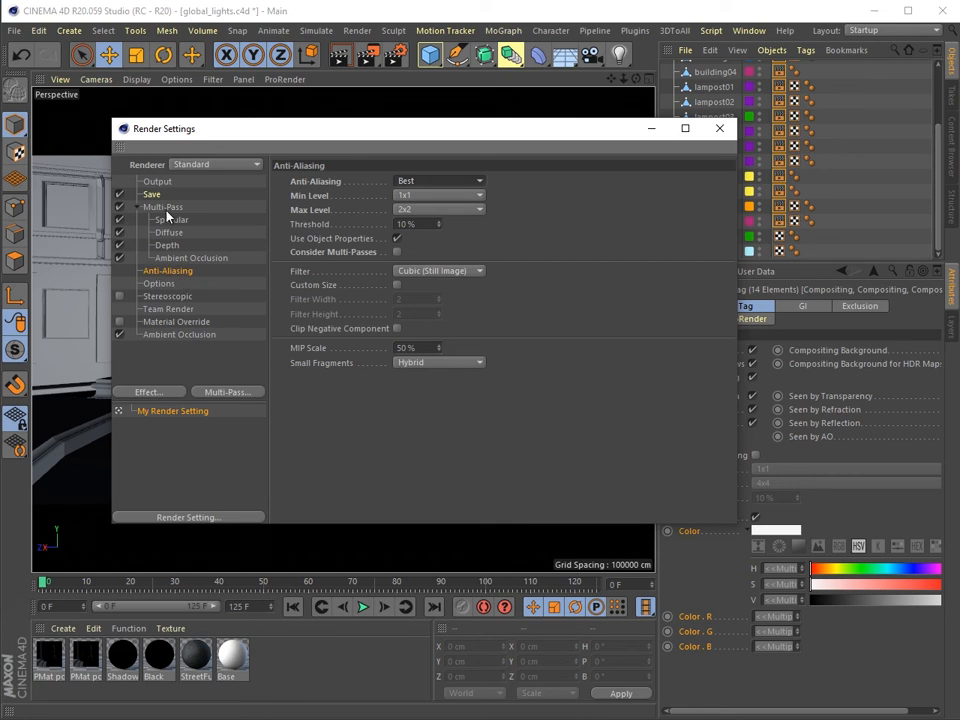
pyautogui.click(165, 208)
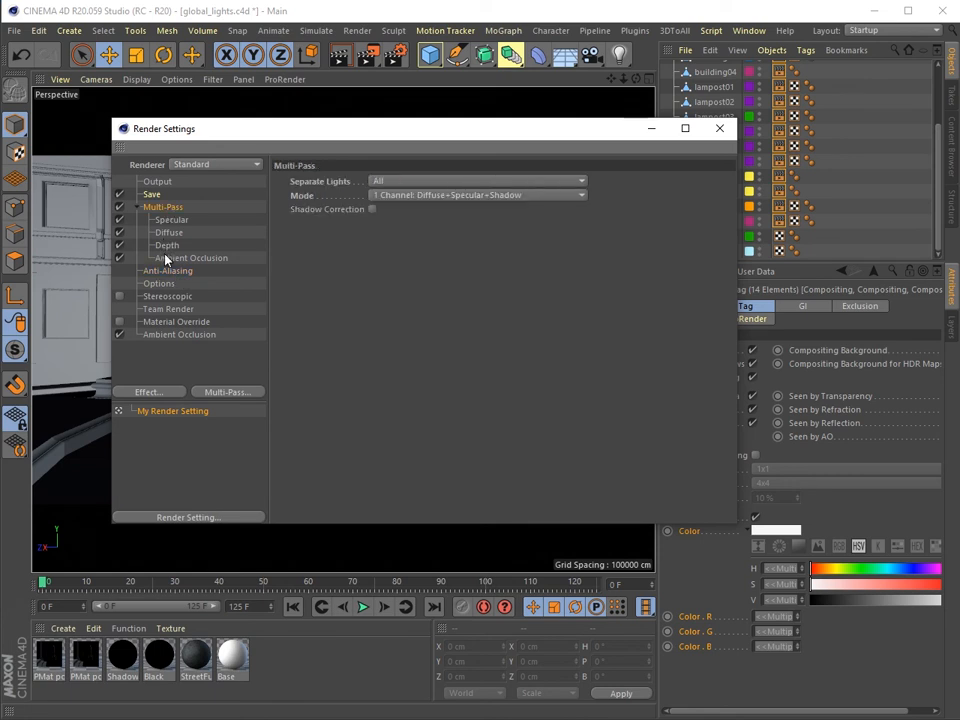
pyautogui.click(156, 195)
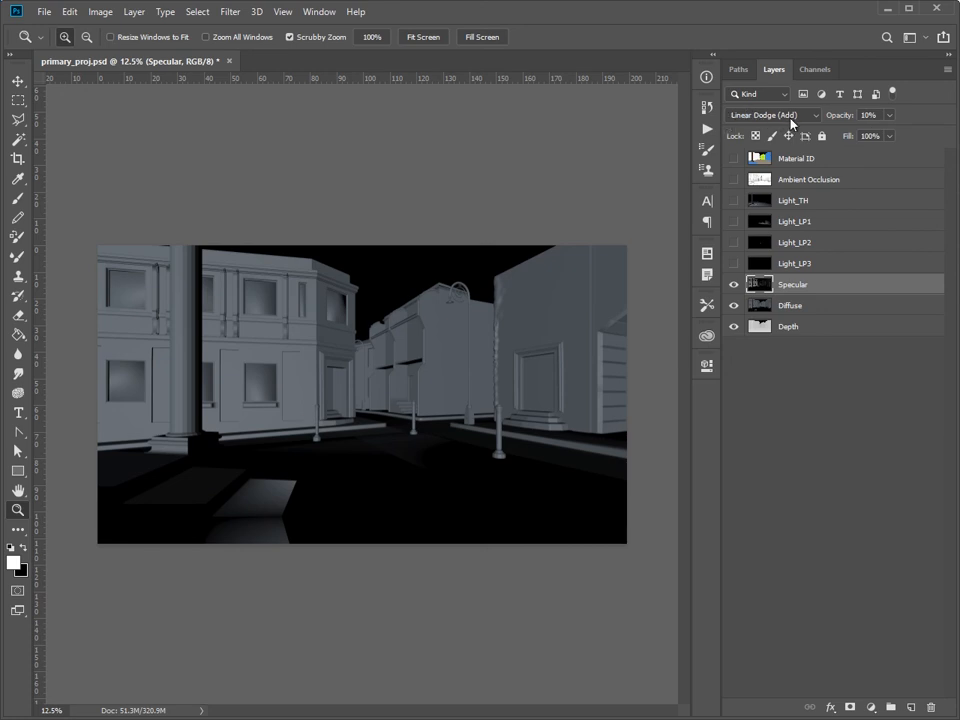
# - Back in Photoshop, hide the Diffuse and Depth layers and raise the Specular layer's opacity to 100%
pyautogui.click(733, 284)
pyautogui.click(733, 284)
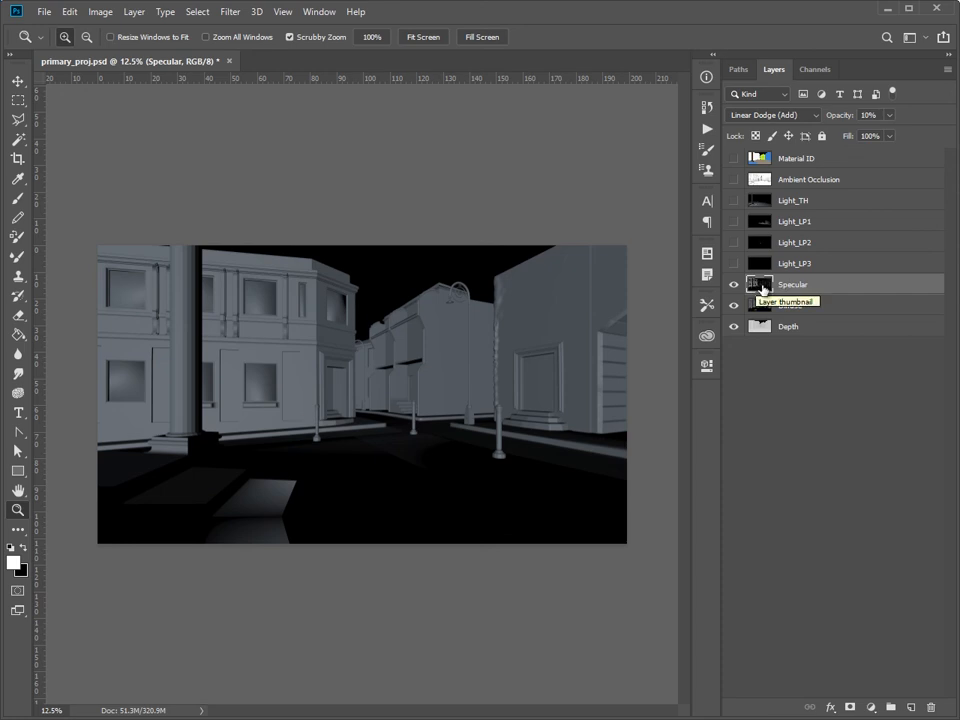
pyautogui.moveTo(734, 305); pyautogui.dragTo(736, 341)
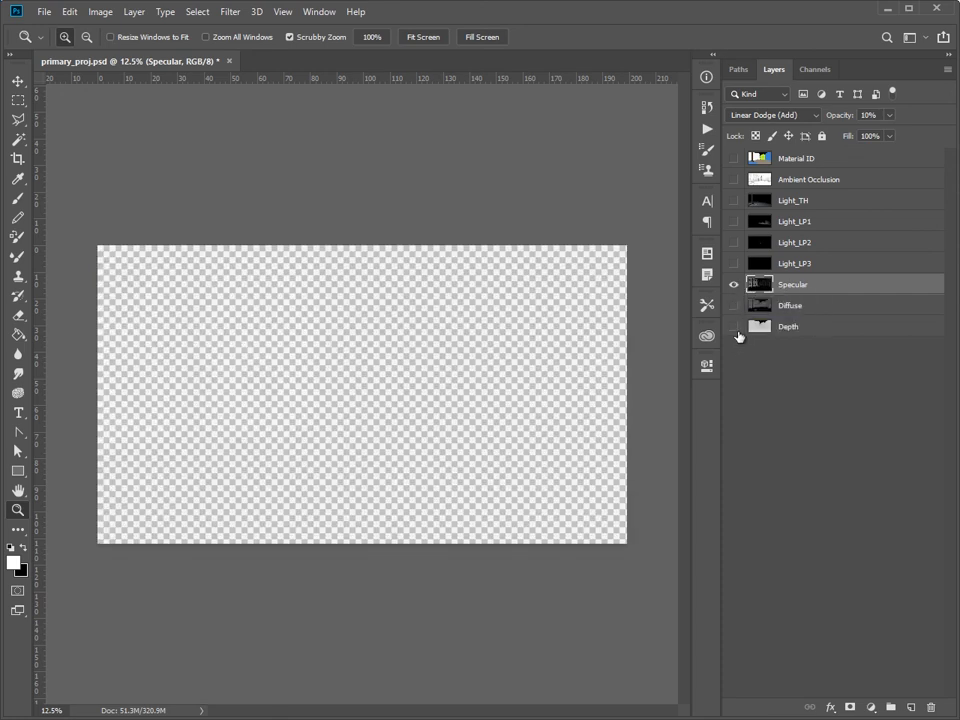
pyautogui.moveTo(889, 136); pyautogui.dragTo(946, 133)
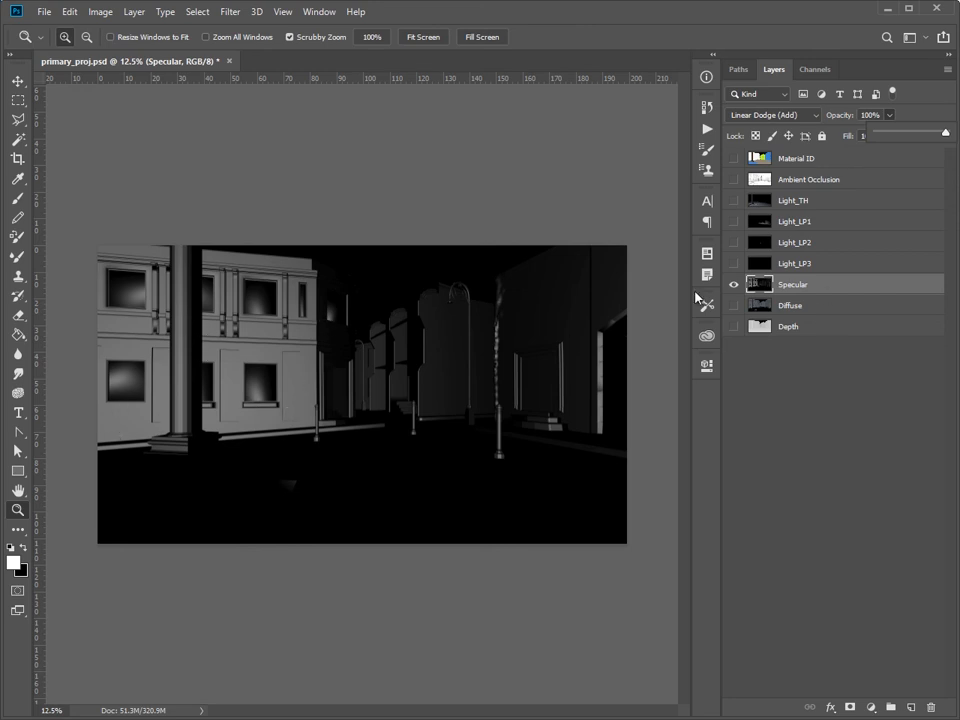
pyautogui.click(890, 119)
pyautogui.click(889, 117)
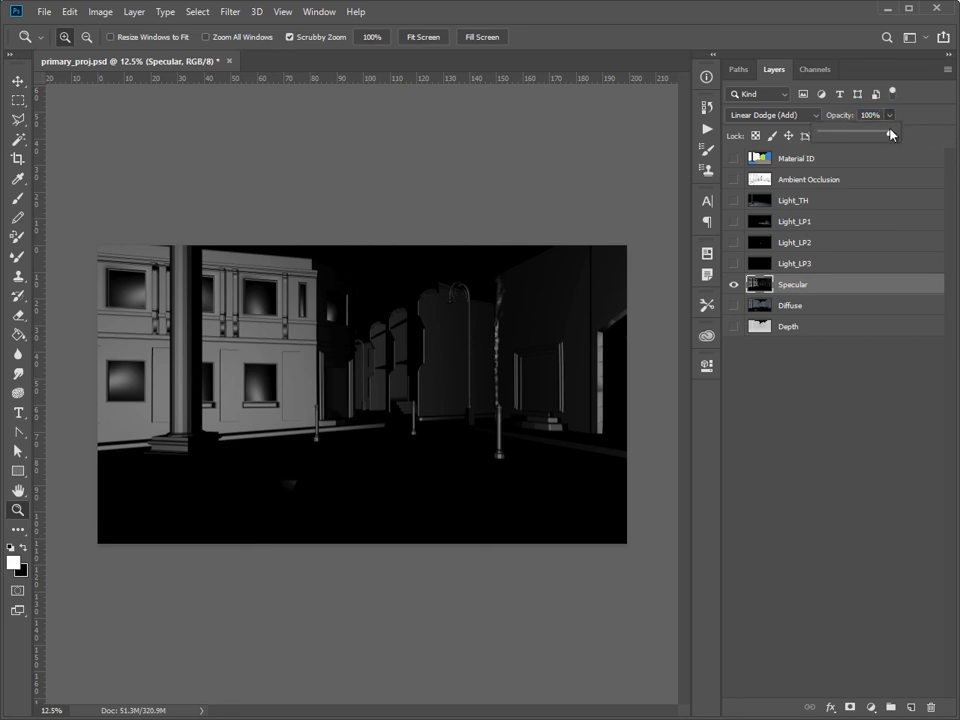
# - Show the Diffuse layer and reduce the Specular layer's opacity to 10%
pyautogui.click(734, 305)
pyautogui.click(889, 115)
pyautogui.moveTo(893, 131); pyautogui.dragTo(831, 140)
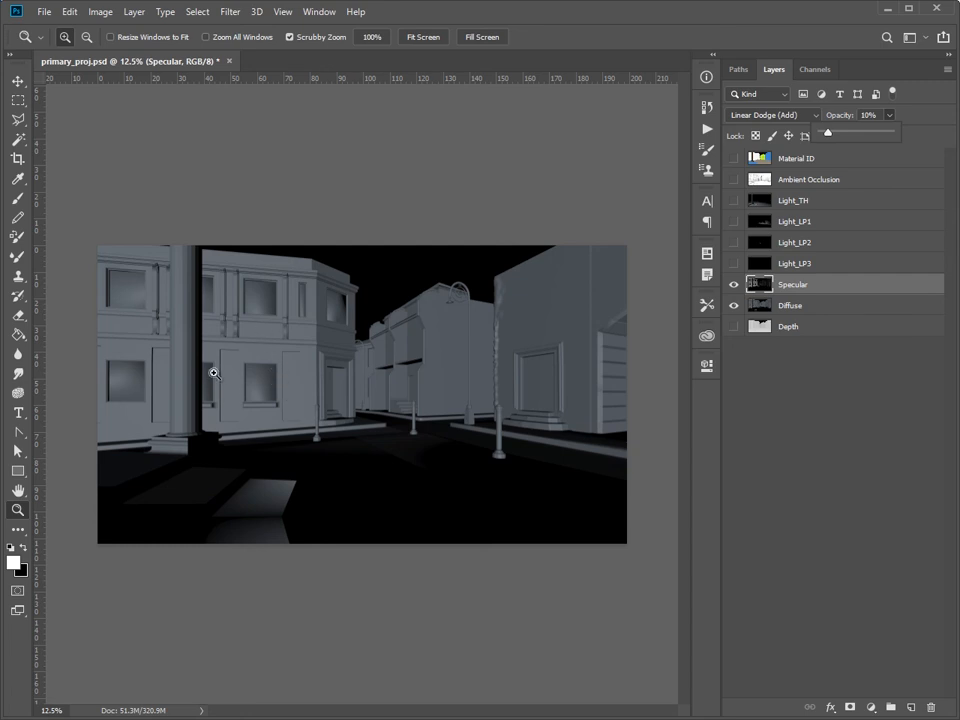
# - Show and select the Light_LP2 layer and examine its light around the distant lamppost
pyautogui.click(735, 268)
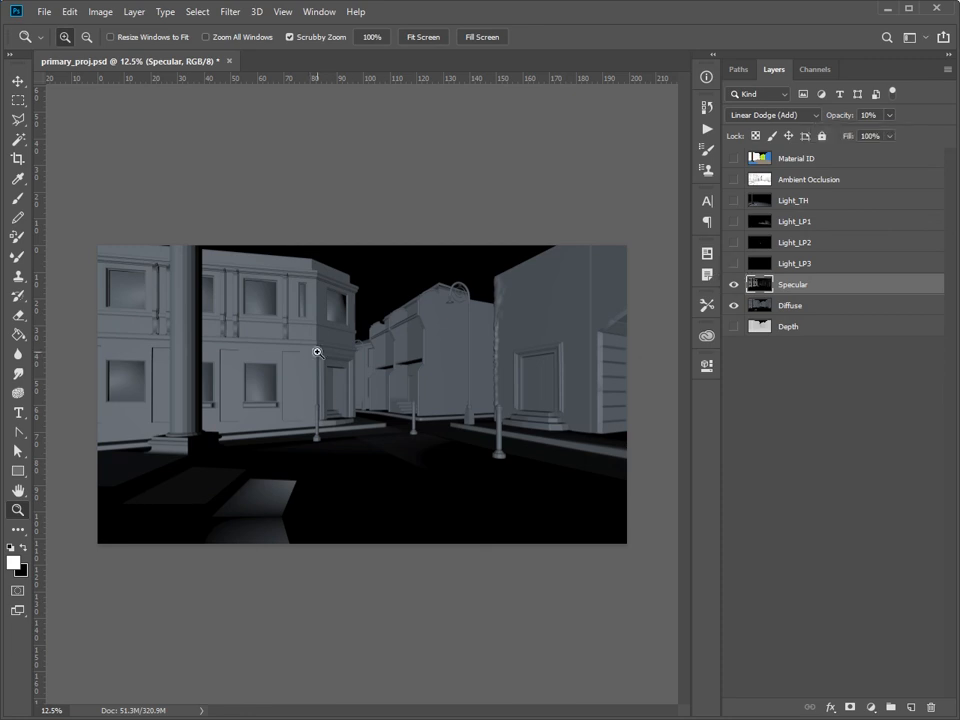
pyautogui.click(734, 243)
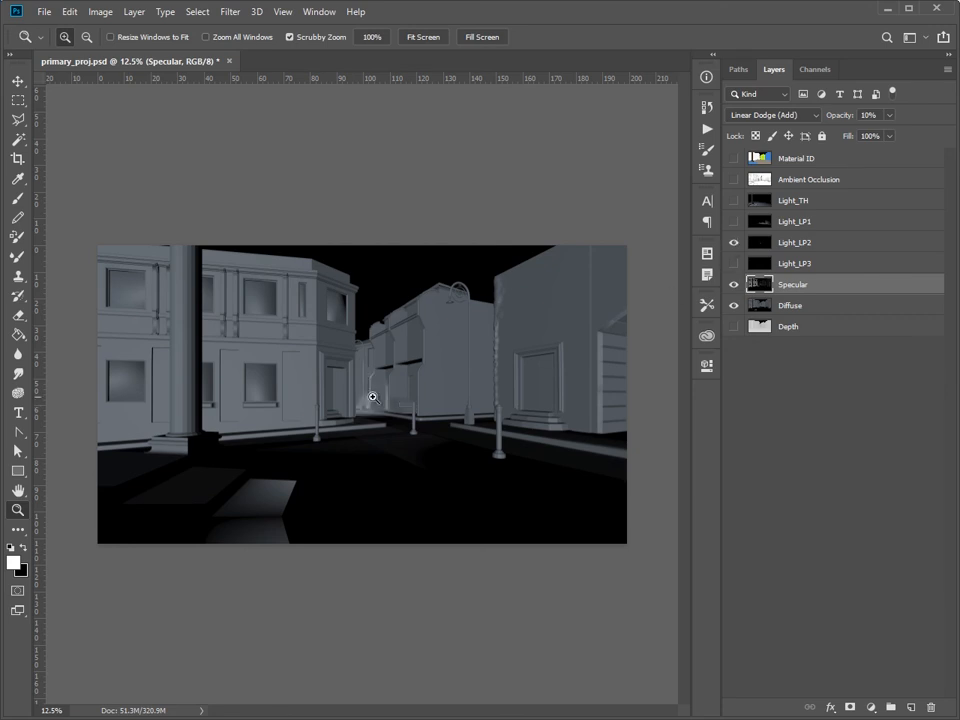
pyautogui.click(785, 263)
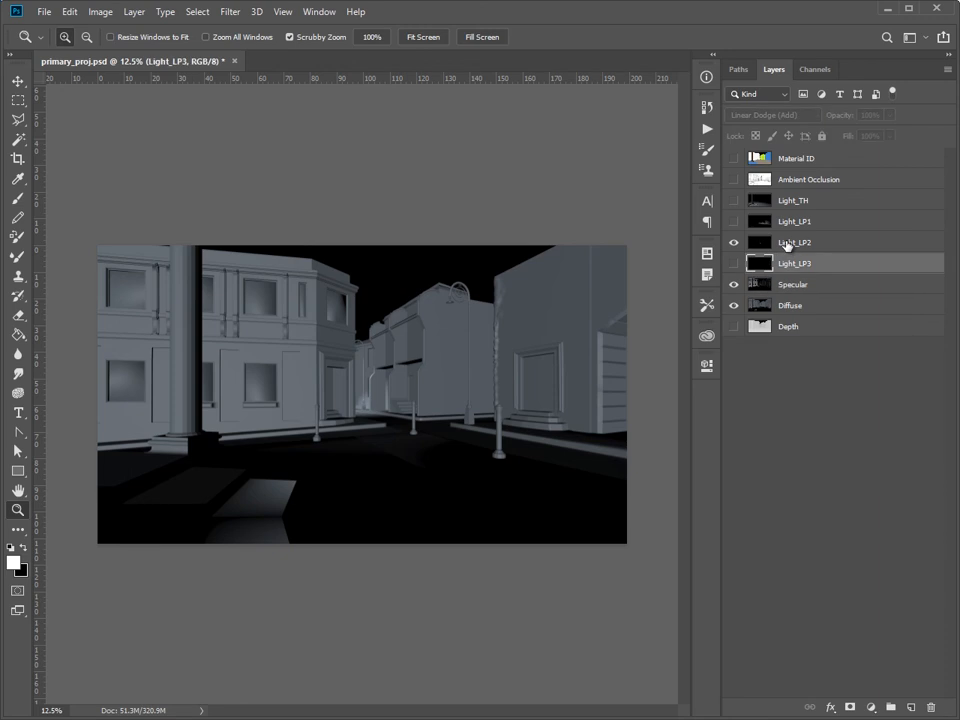
pyautogui.click(785, 242)
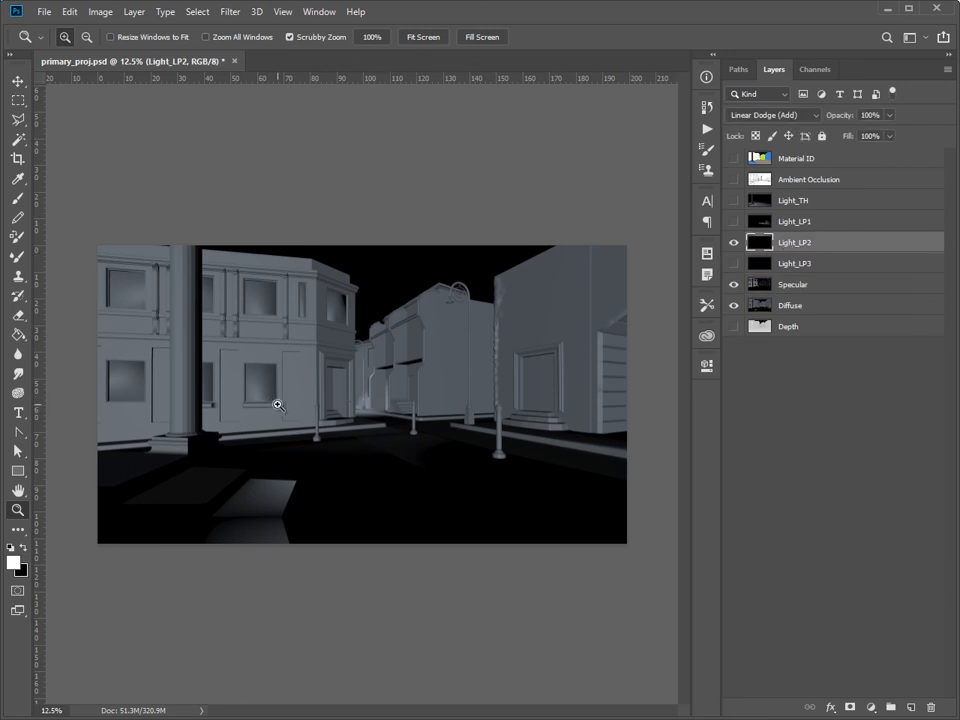
pyautogui.click(360, 375)
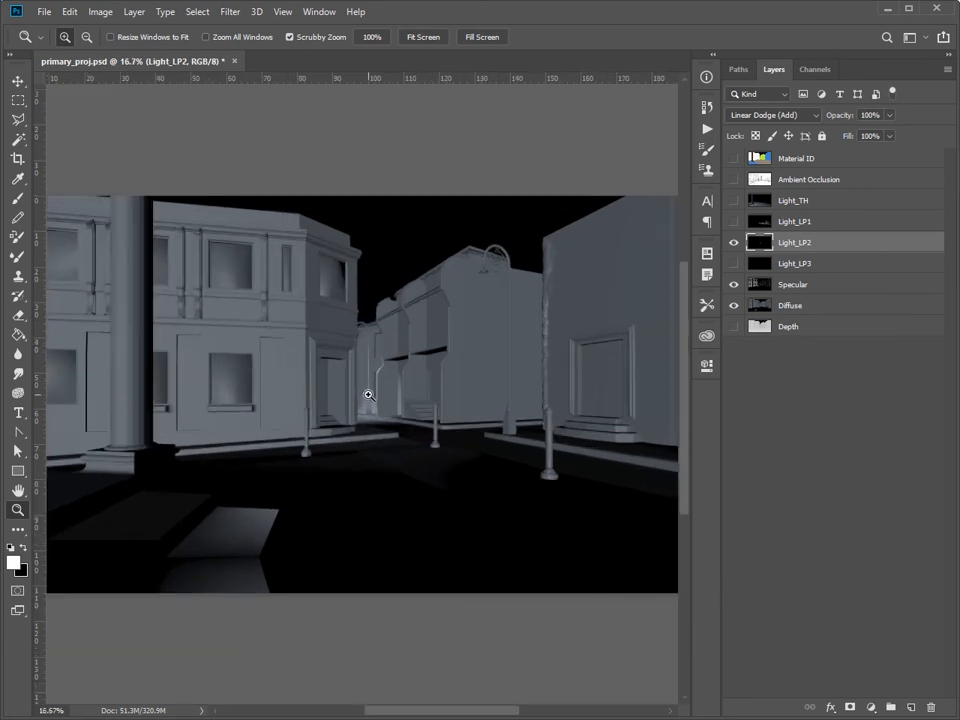
pyautogui.click(372, 385)
pyautogui.click(369, 330)
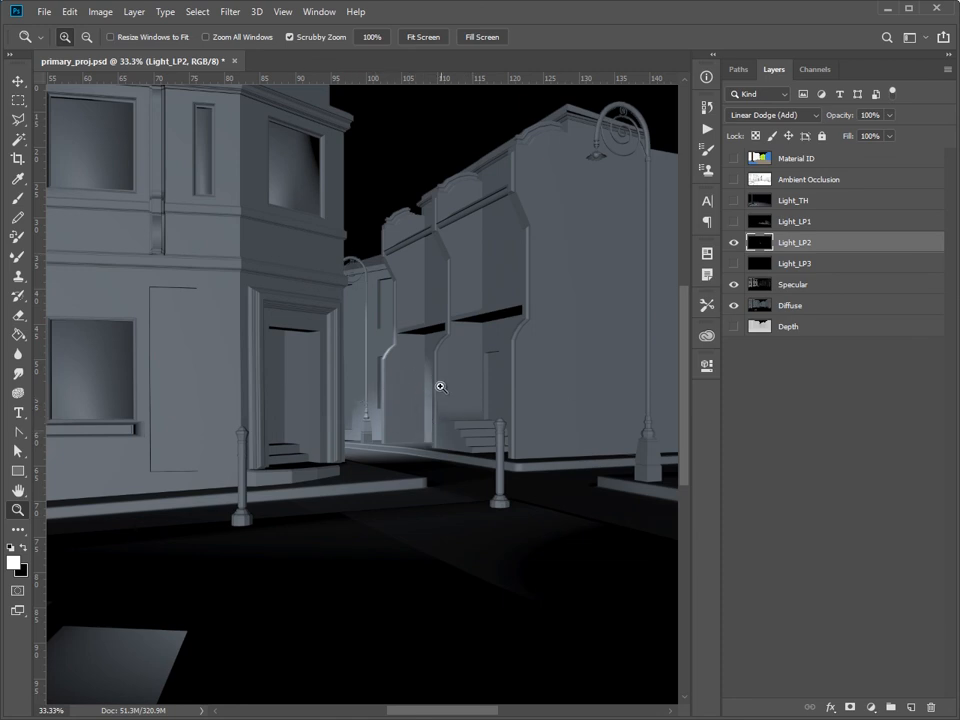
# - Show the Light_LP1 layer, compare the scene with and without it, and select the layer
pyautogui.click(734, 222)
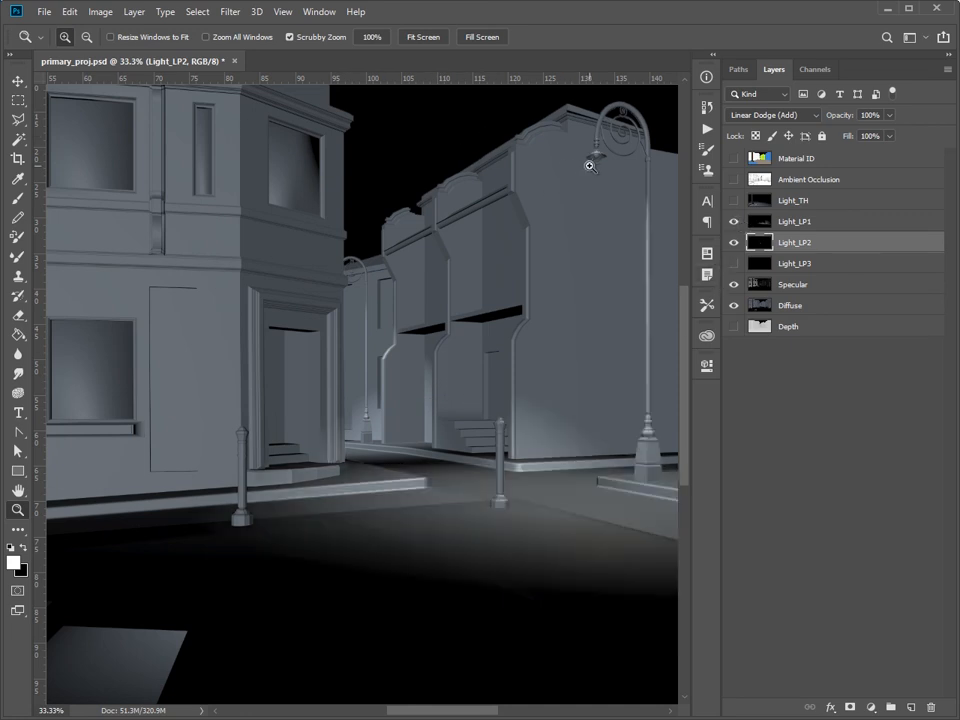
pyautogui.click(734, 222)
pyautogui.click(734, 222)
pyautogui.click(734, 222)
pyautogui.click(734, 222)
pyautogui.click(790, 224)
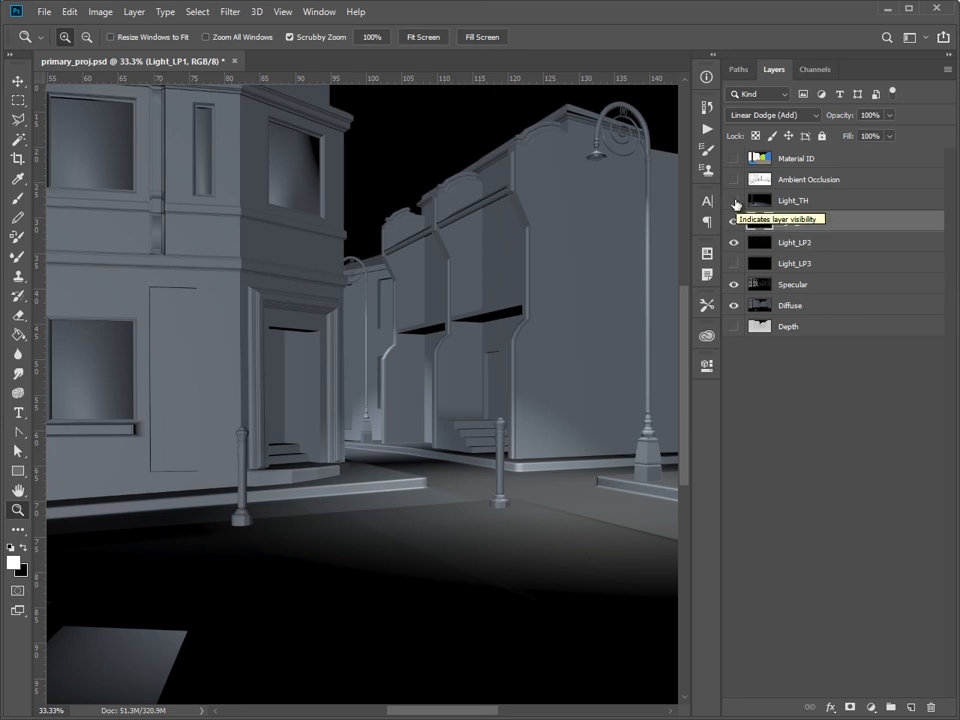
pyautogui.keyDown('alt'); pyautogui.click(397, 387); pyautogui.keyUp('alt')
pyautogui.keyDown('alt'); pyautogui.click(397, 387); pyautogui.keyUp('alt')
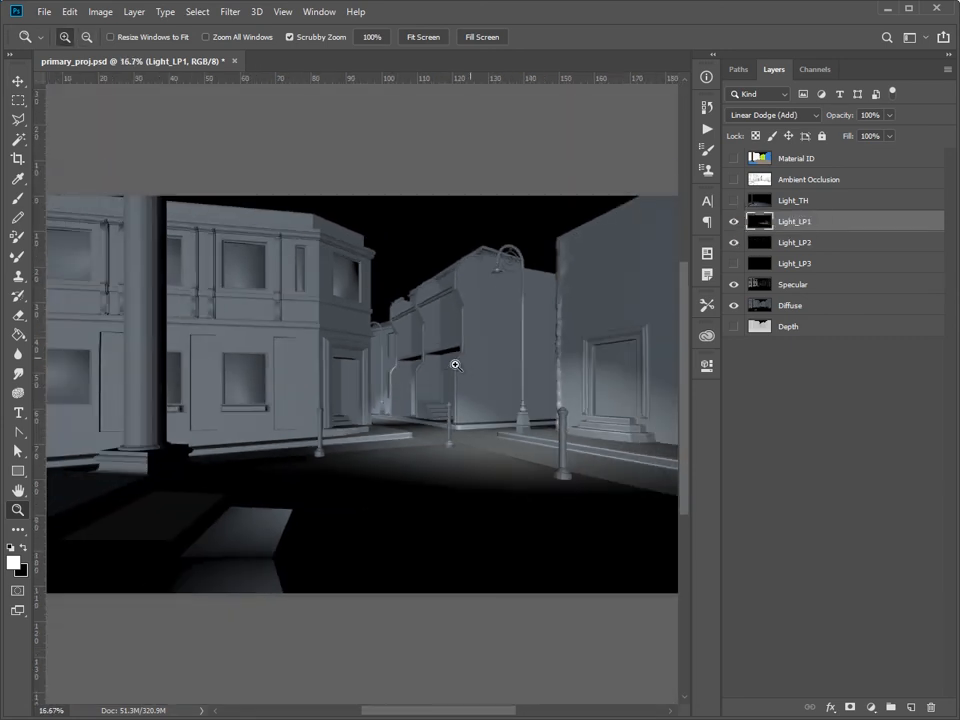
# - Show the Light_TH layer and compare the scene with and without its light
pyautogui.click(733, 203)
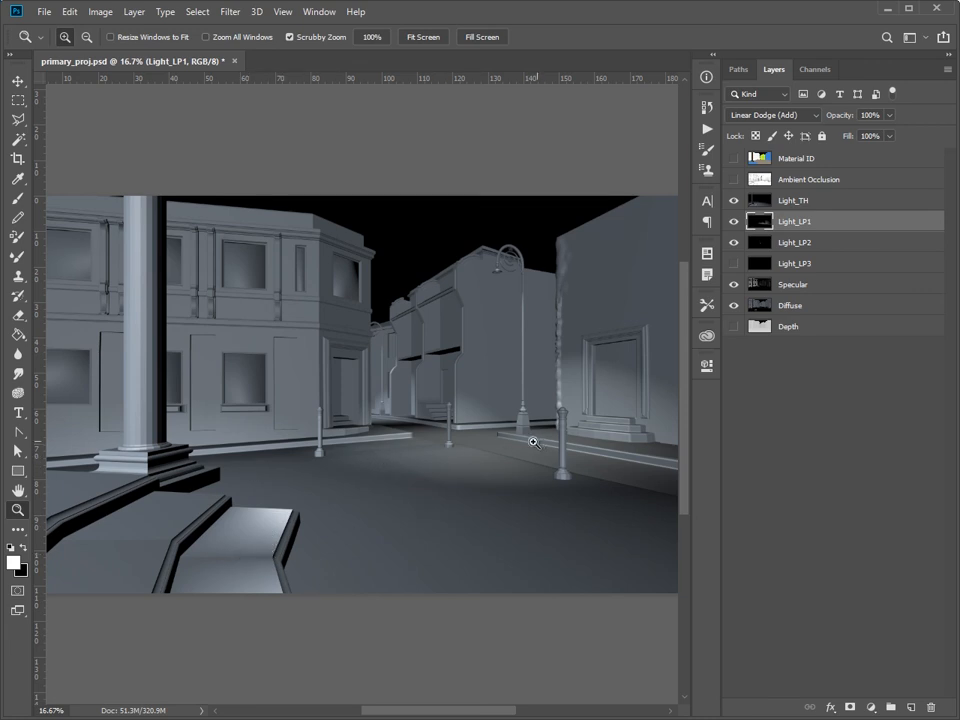
pyautogui.click(736, 221)
pyautogui.click(735, 201)
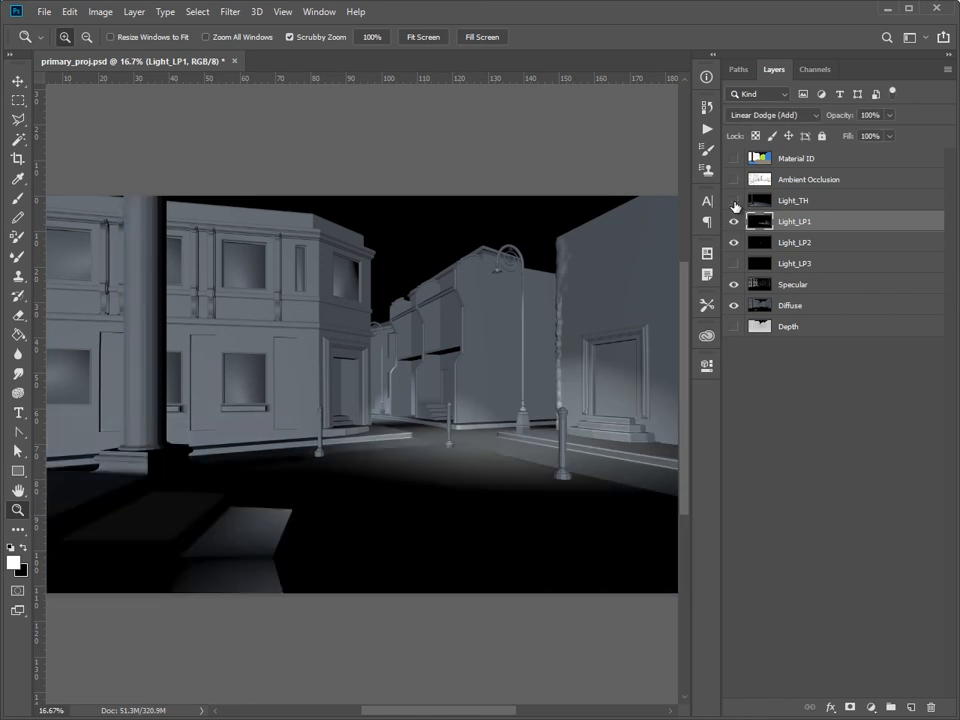
pyautogui.click(735, 203)
pyautogui.click(735, 203)
pyautogui.click(735, 203)
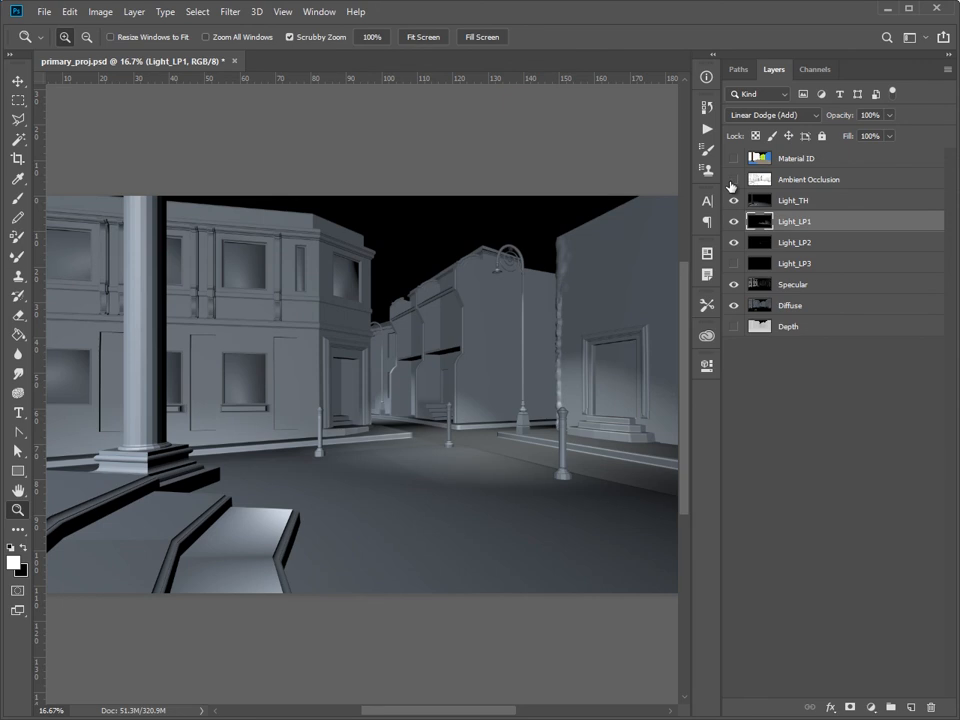
# - Show and select the Ambient Occlusion layer and compare the scene with and without it
pyautogui.click(734, 182)
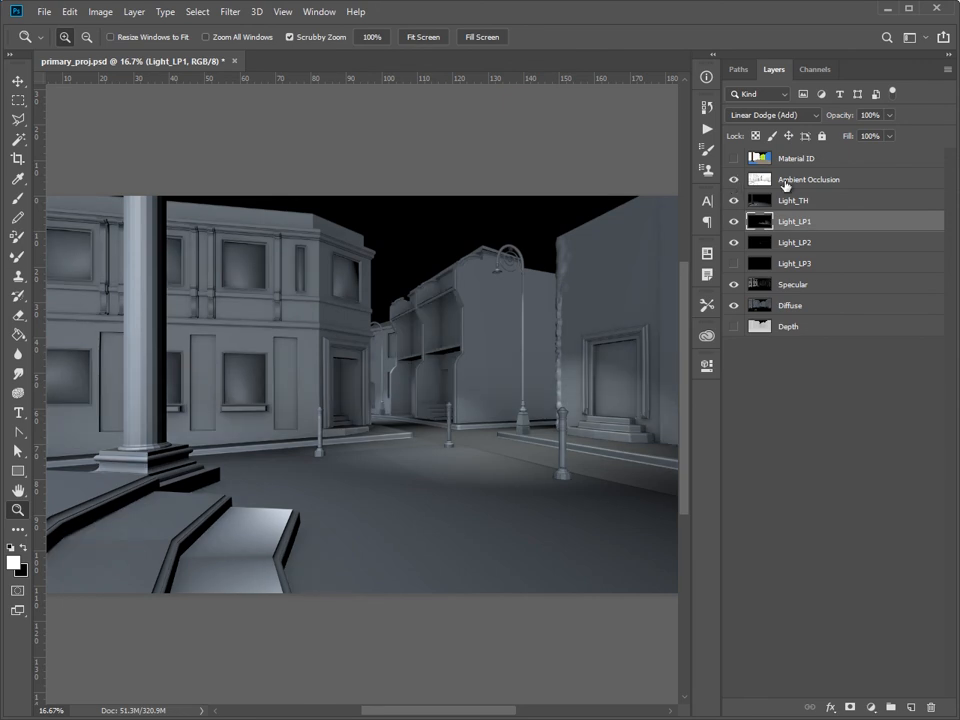
pyautogui.click(760, 181)
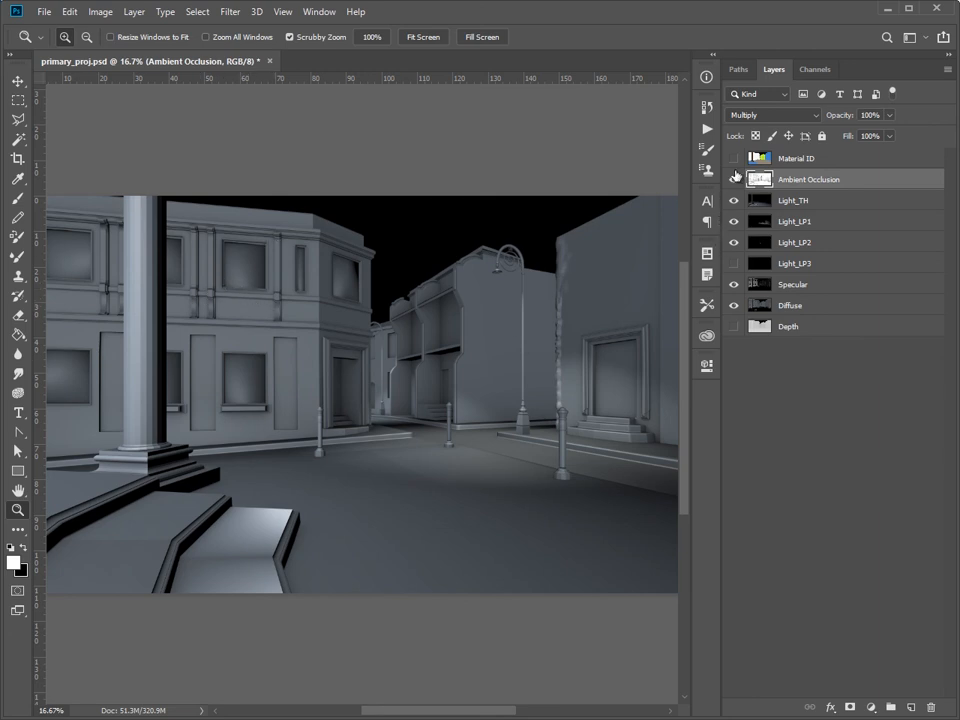
pyautogui.click(734, 178)
pyautogui.click(732, 181)
pyautogui.click(733, 180)
pyautogui.click(733, 180)
# - Compare the scene with and without the Material ID layer, leaving it hidden and all other layers shown
pyautogui.click(733, 158)
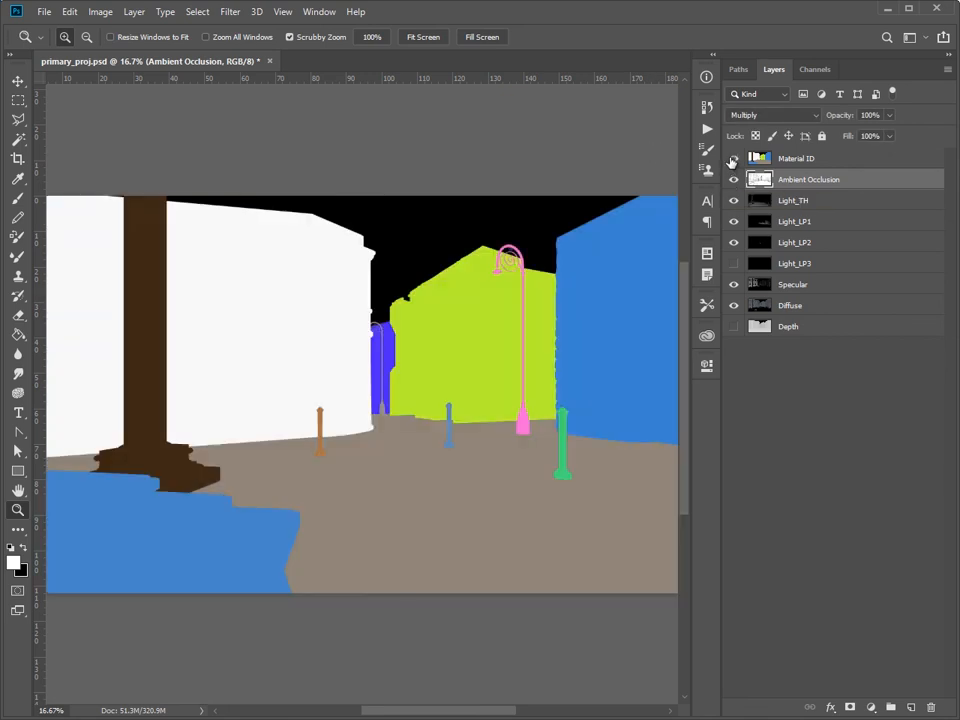
pyautogui.click(732, 159)
pyautogui.click(732, 159)
pyautogui.click(732, 159)
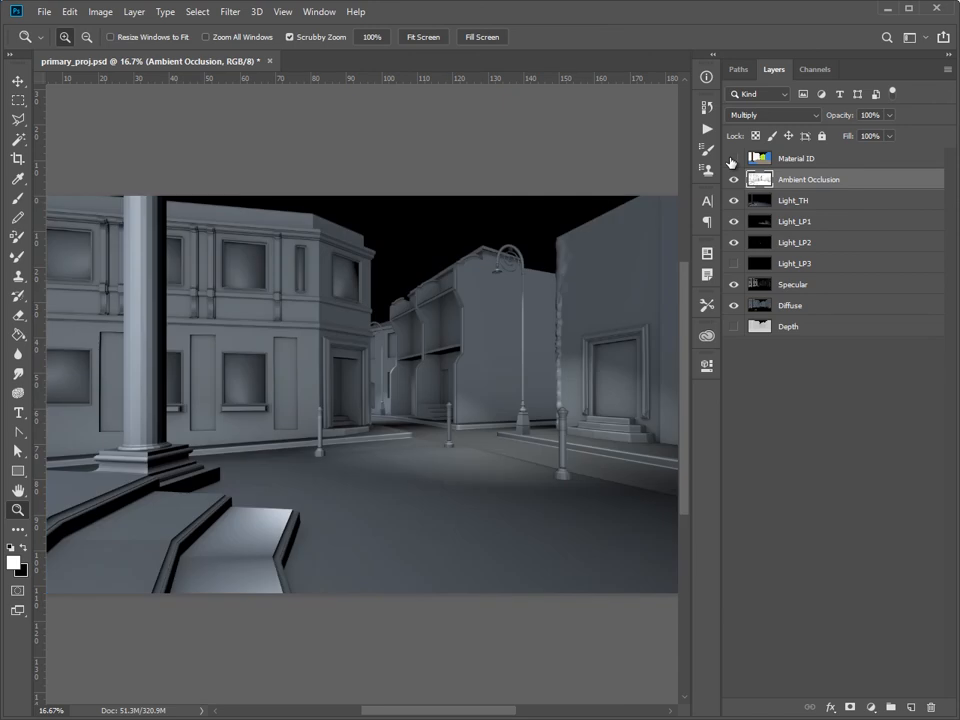
pyautogui.click(732, 159)
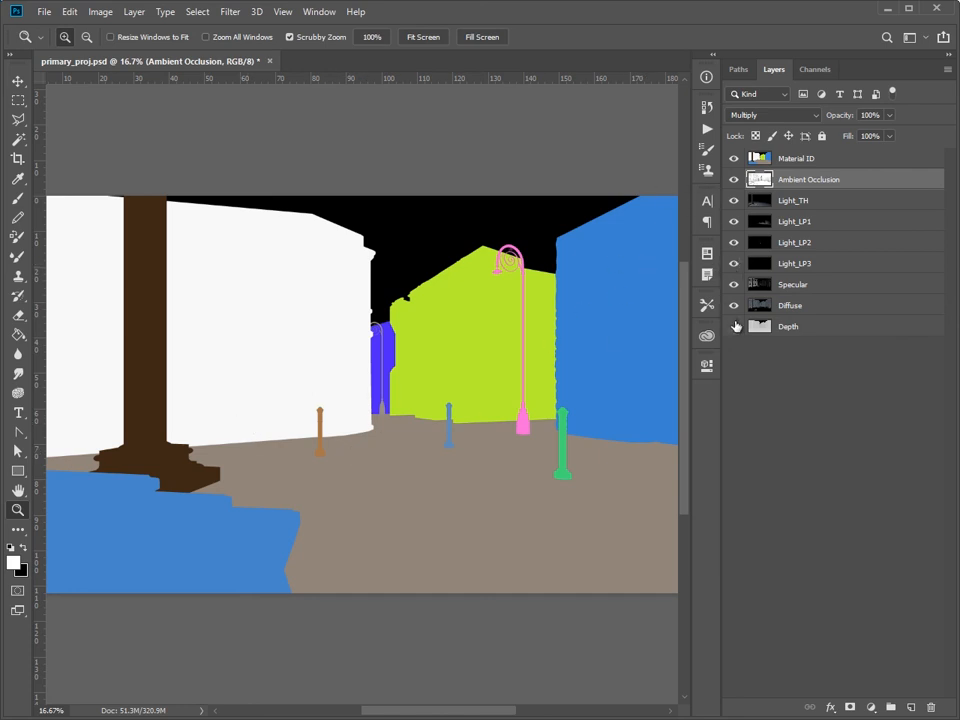
pyautogui.click(734, 158)
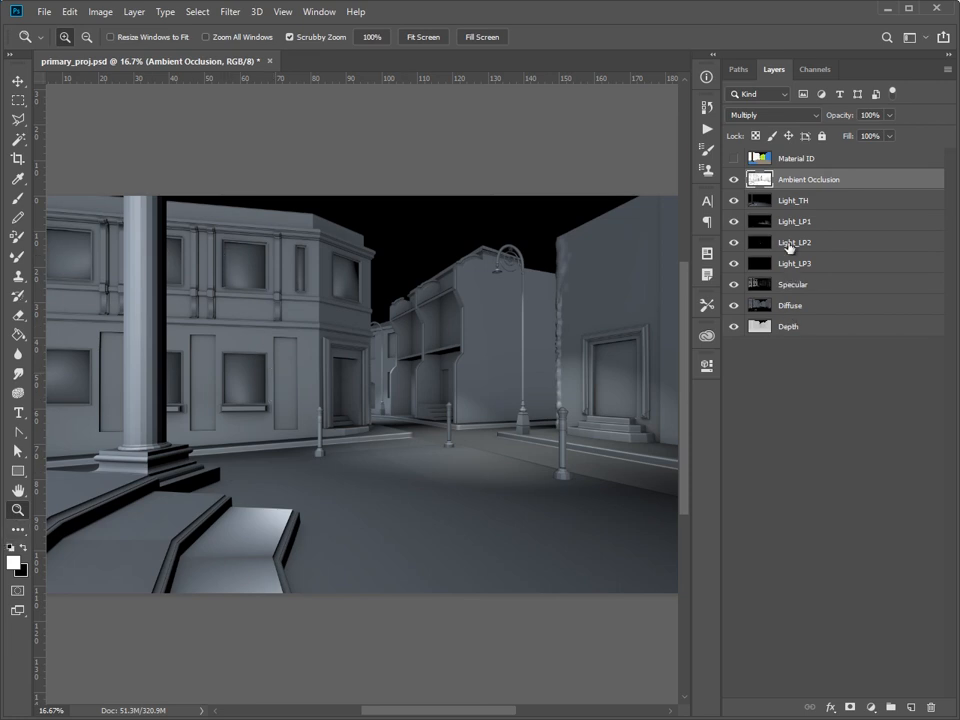
# - Add a new layer directly above Light_TH and set the foreground colour to light beige e4d5c3
pyautogui.click(785, 201)
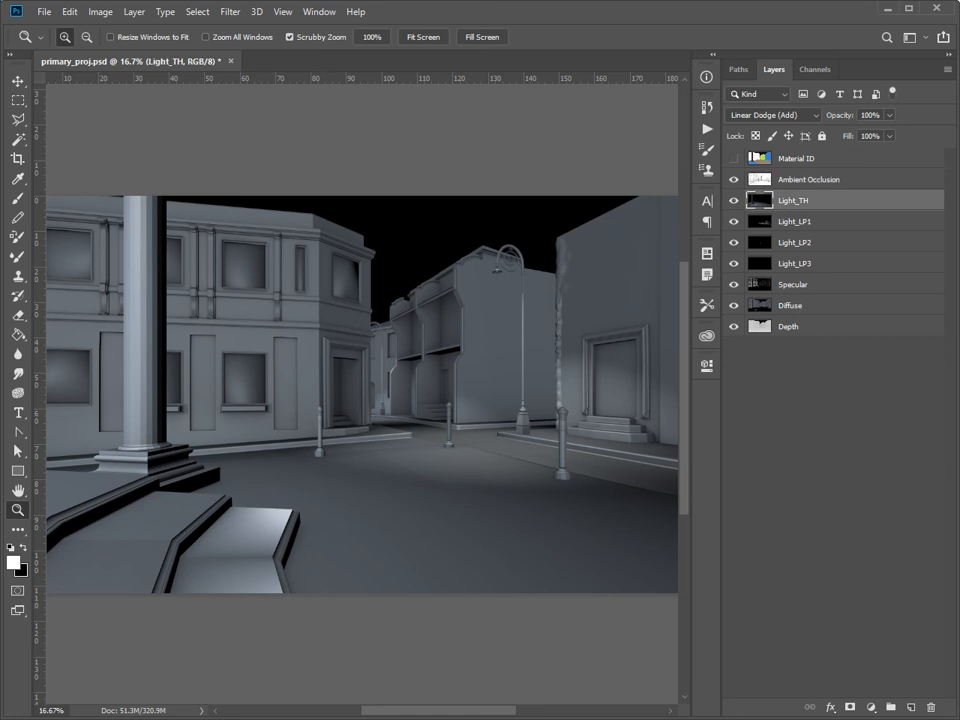
pyautogui.click(911, 708)
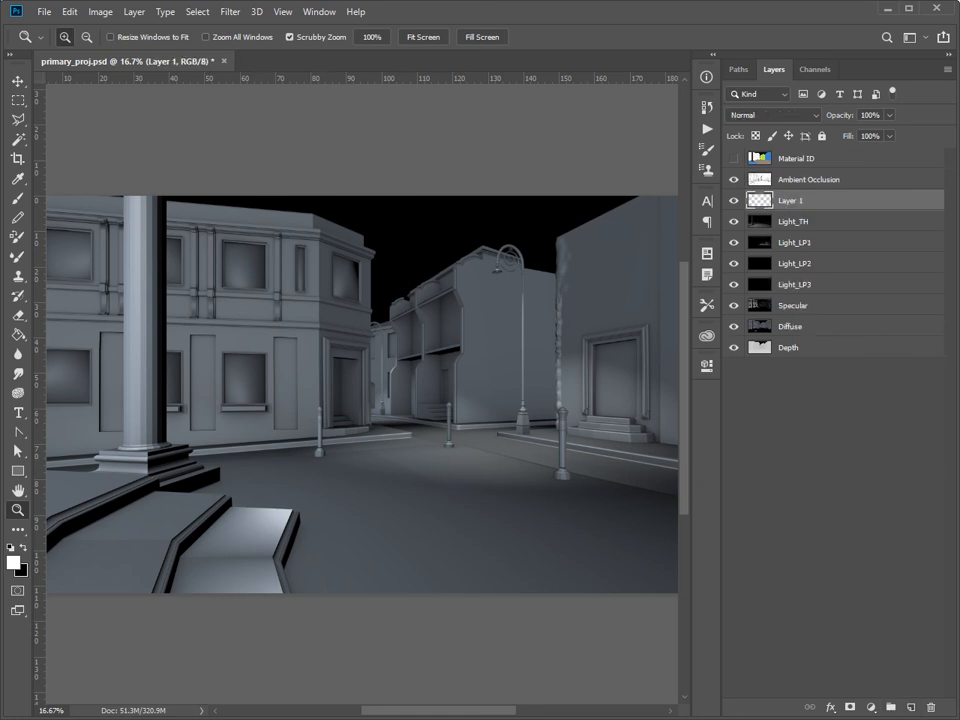
pyautogui.click(13, 563)
pyautogui.moveTo(0, 496); pyautogui.dragTo(0, 479)
pyautogui.moveTo(5, 648); pyautogui.dragTo(3, 624)
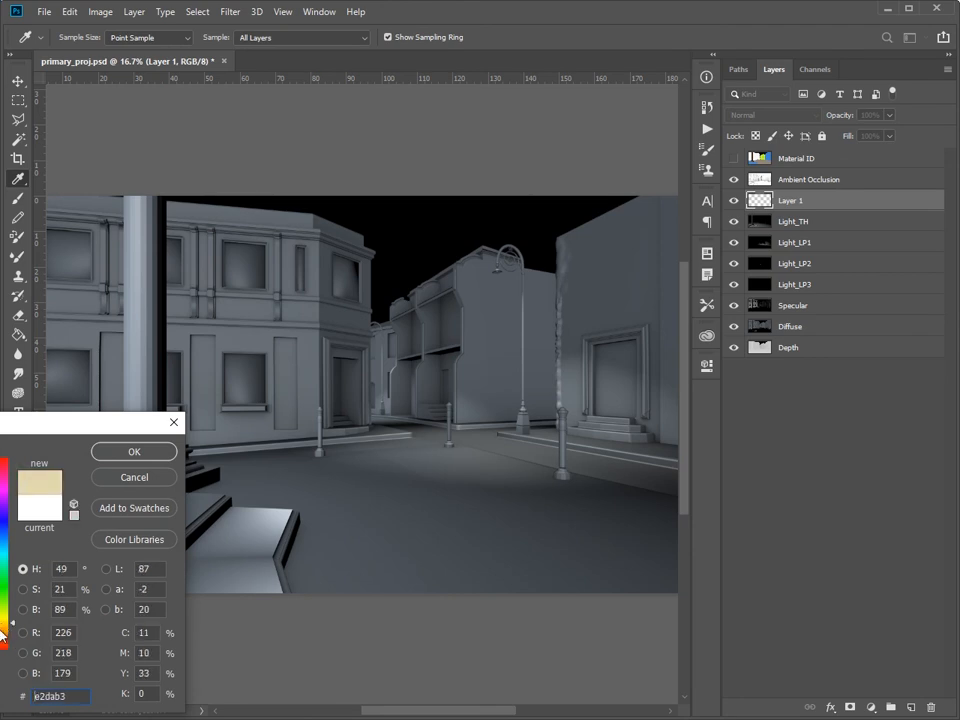
pyautogui.click(2, 631)
pyautogui.moveTo(0, 472); pyautogui.dragTo(0, 478)
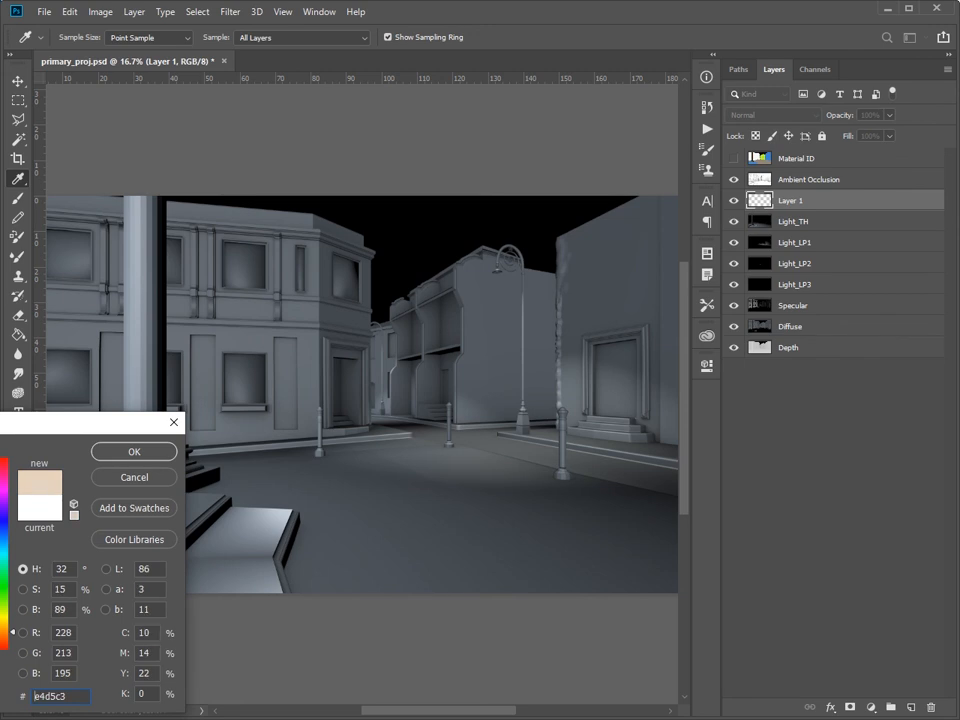
pyautogui.click(135, 452)
pyautogui.press('z')
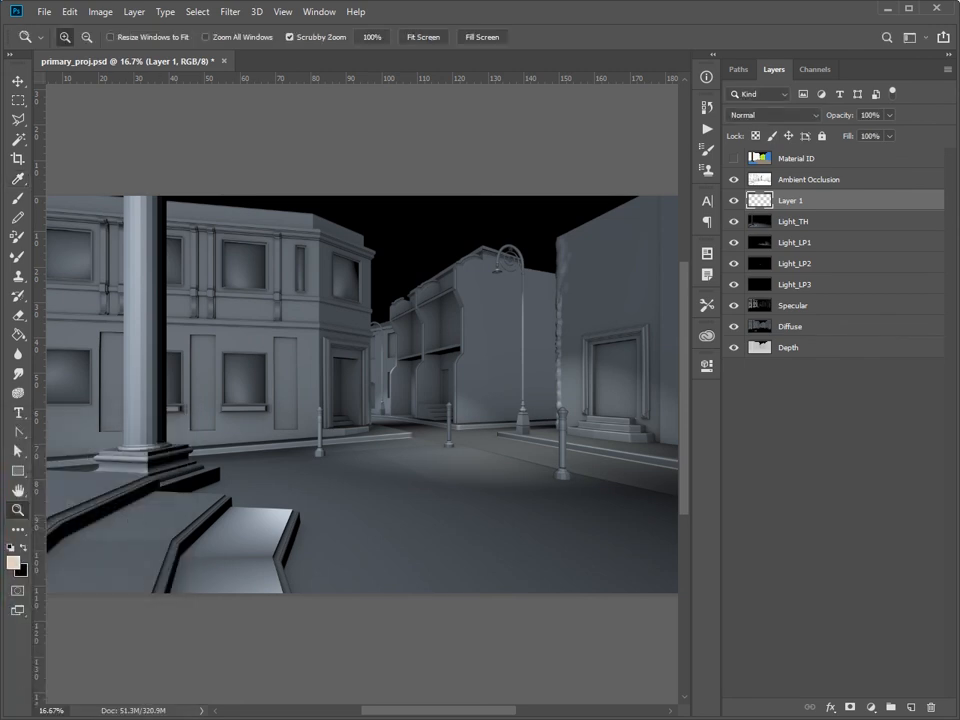
# - Set up a 70 px Soft Round Pressure Size brush with 11% hardness and set the new layer's blend mode to Soft Light
pyautogui.click(14, 199)
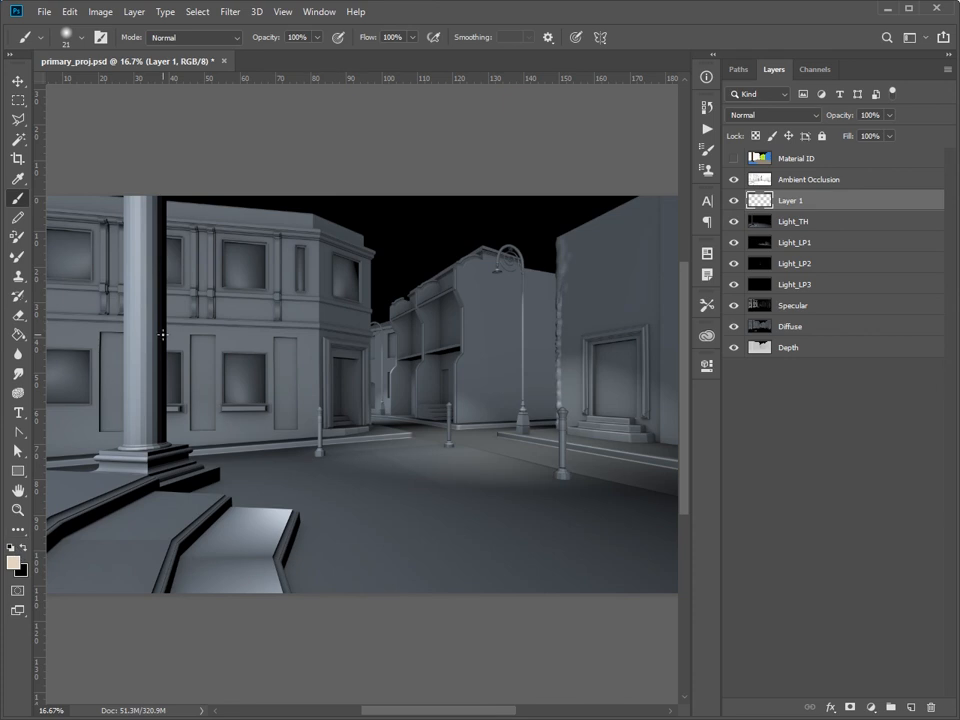
pyautogui.click(82, 38)
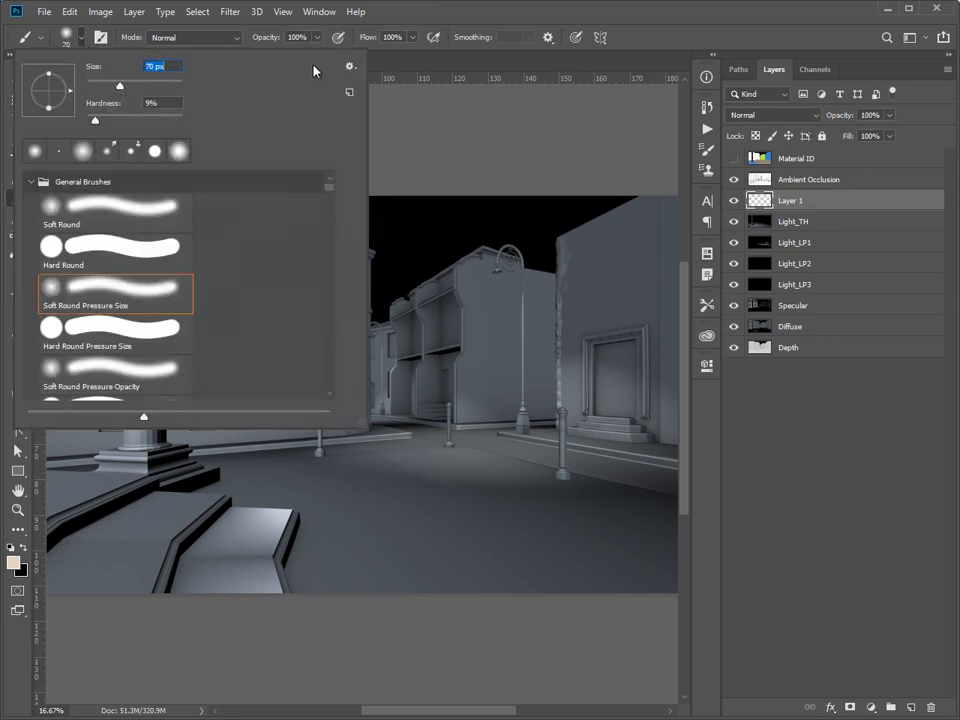
pyautogui.click(416, 15)
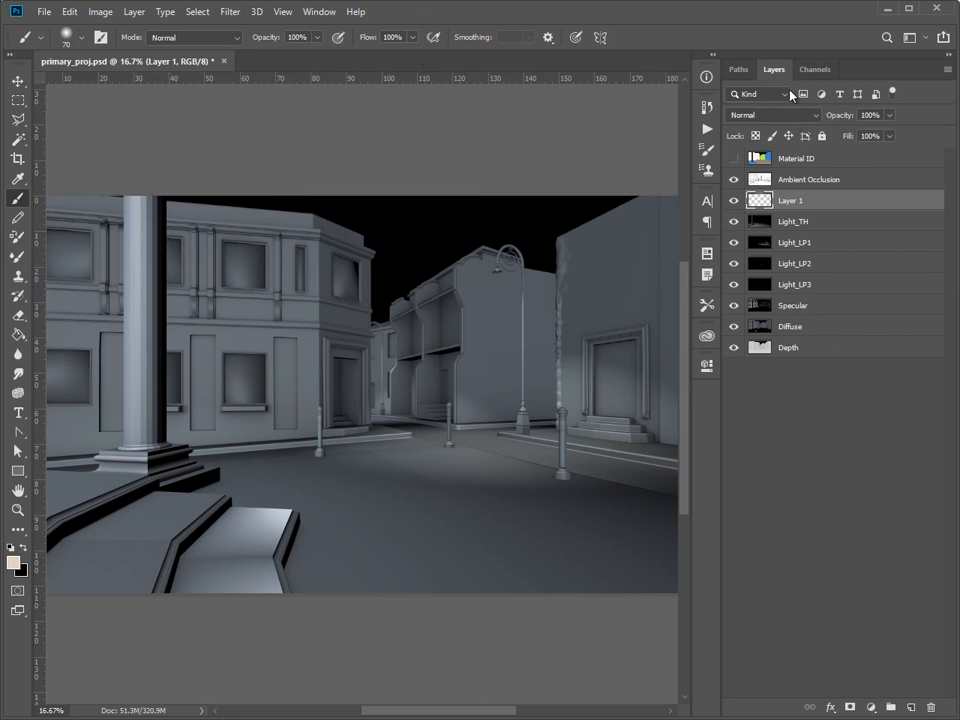
pyautogui.click(775, 115)
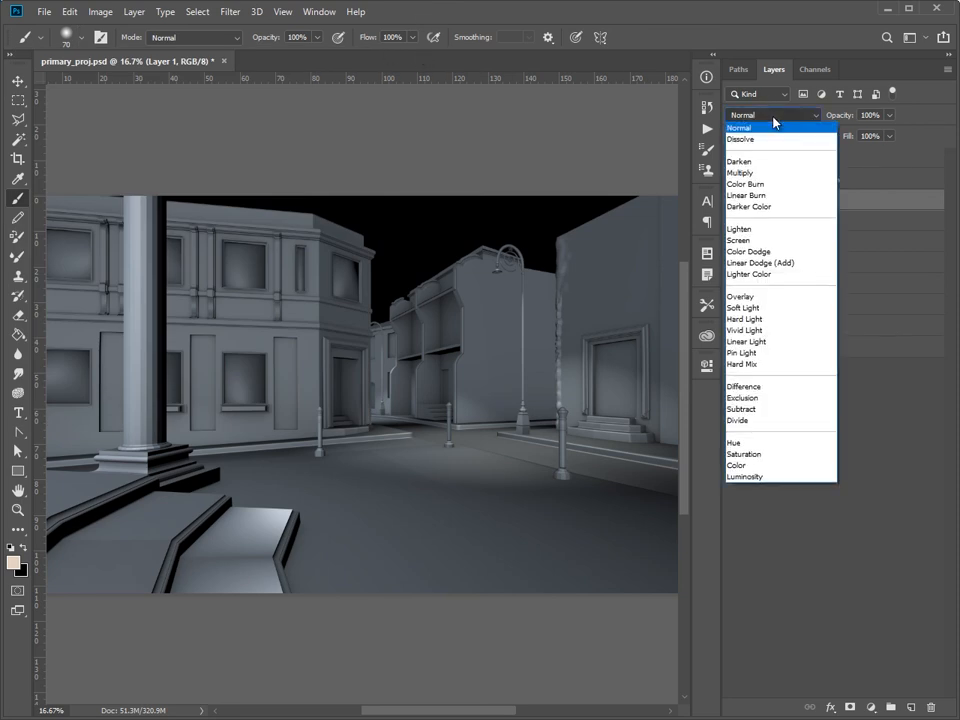
pyautogui.click(772, 308)
pyautogui.click(80, 38)
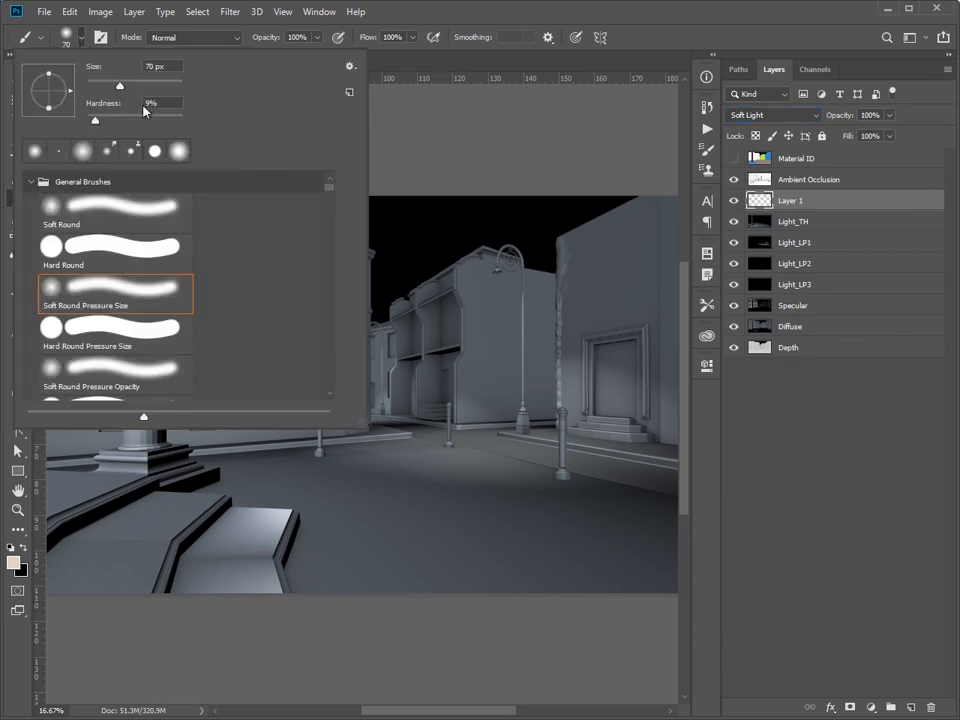
pyautogui.moveTo(96, 124); pyautogui.dragTo(98, 124)
pyautogui.click(420, 15)
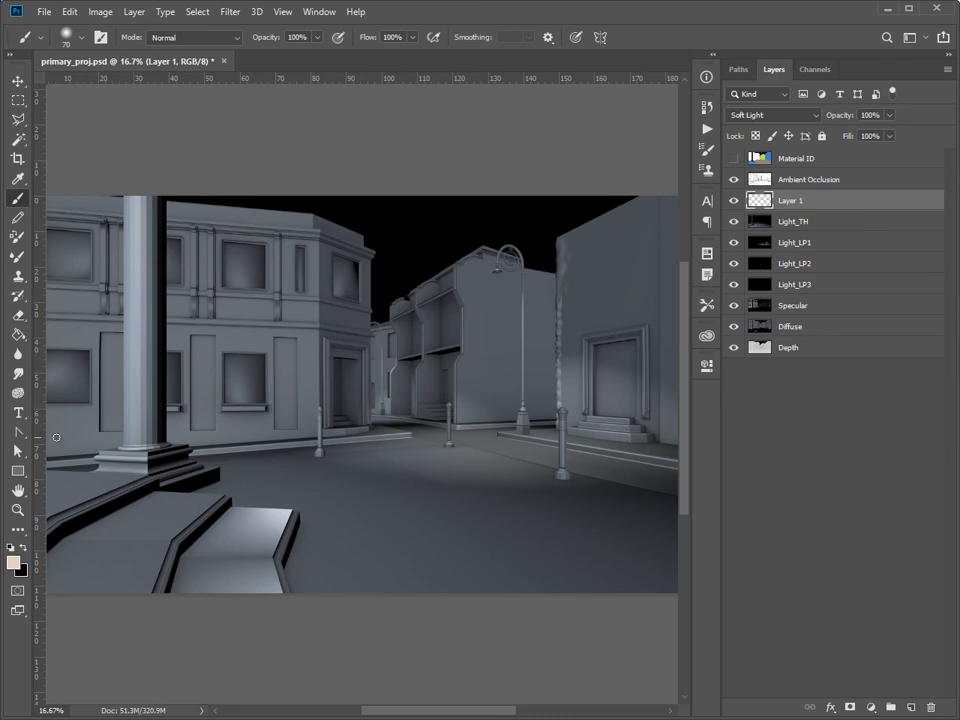
# - Paint a short beige stroke on the corner building's wall between the recessed ground-floor panel and the doorway
pyautogui.press('z')
pyautogui.click(240, 346)
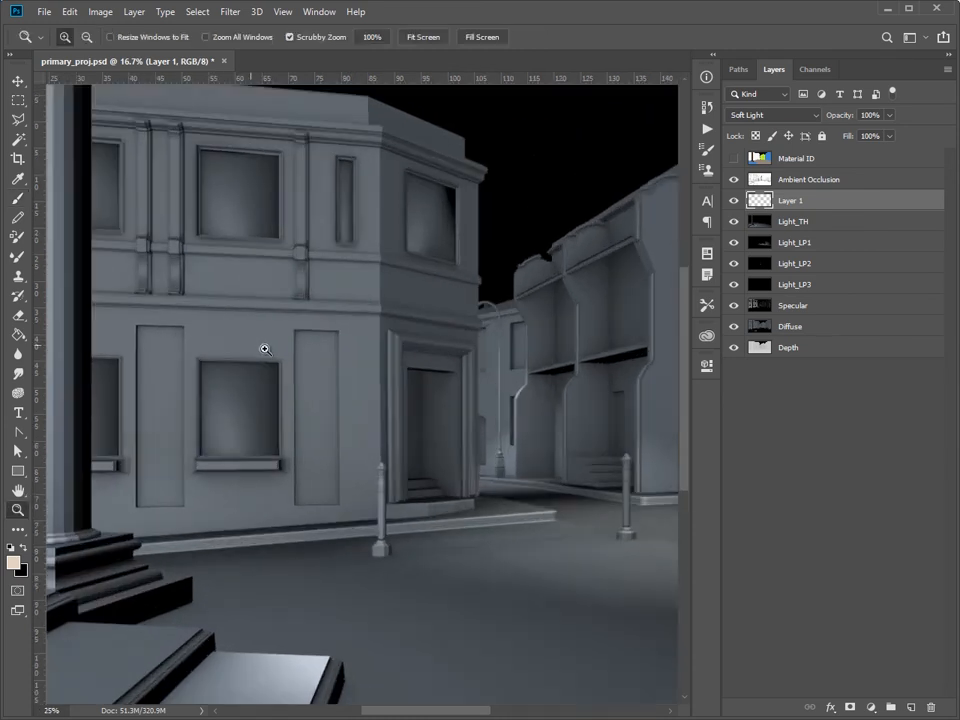
pyautogui.click(17, 197)
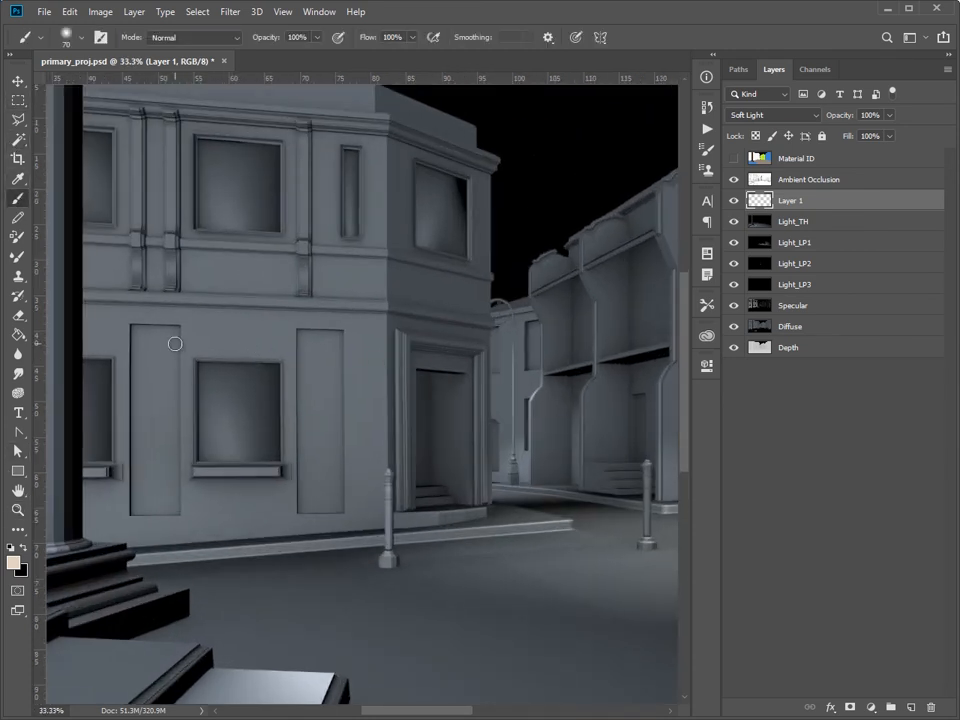
pyautogui.moveTo(351, 371)
pyautogui.mouseDown()
pyautogui.moveTo(349, 326)
pyautogui.moveTo(355, 361)
pyautogui.moveTo(364, 358)
pyautogui.moveTo(366, 420)
pyautogui.mouseUp()
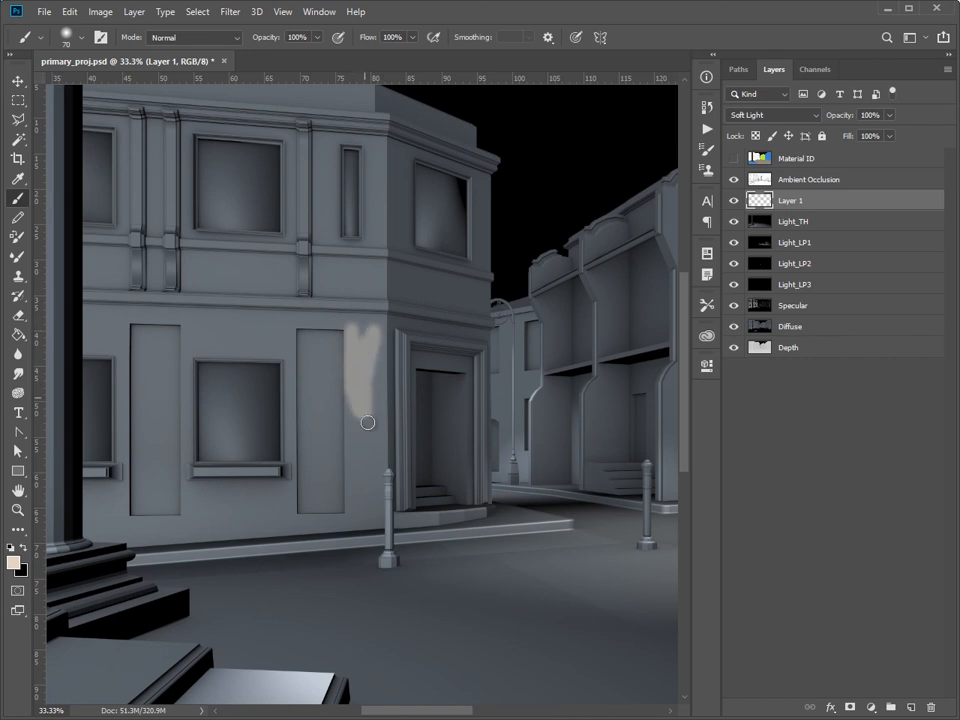
# - Reduce the brush flow to 15% and paint a softer stroke on the wall above the ground-floor window
pyautogui.click(411, 37)
pyautogui.moveTo(362, 64); pyautogui.dragTo(357, 61)
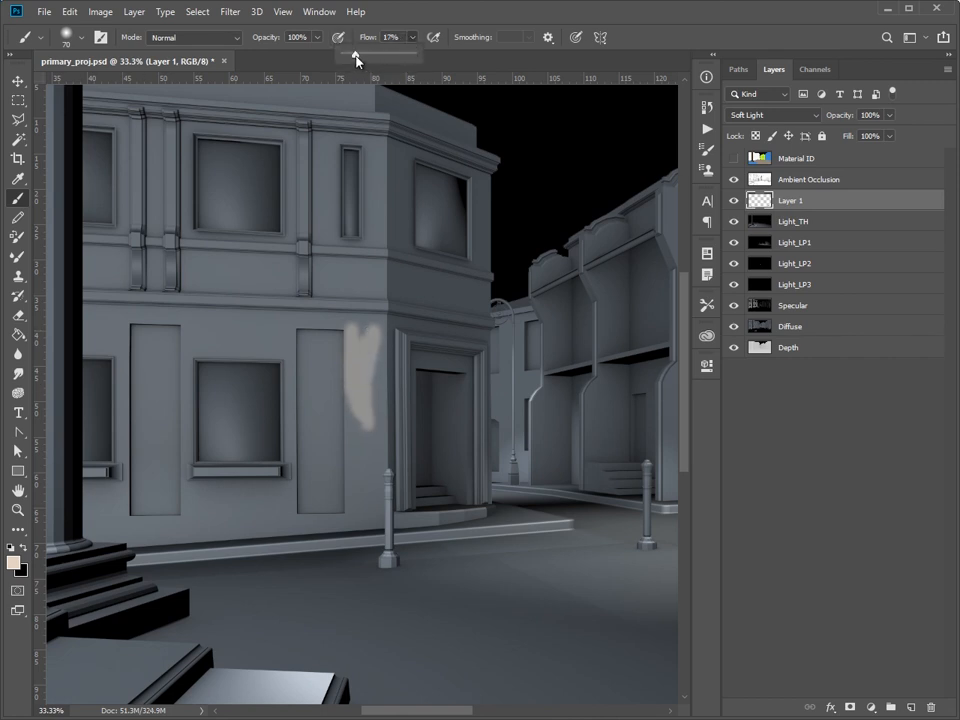
pyautogui.moveTo(285, 318)
pyautogui.mouseDown()
pyautogui.moveTo(272, 364)
pyautogui.moveTo(196, 315)
pyautogui.moveTo(249, 335)
pyautogui.moveTo(291, 334)
pyautogui.mouseUp()
# - Enlarge the brush to 155 px, paint warm light over the corner building's facade around the doorway and windows, and review the whole scene
pyautogui.click(83, 40)
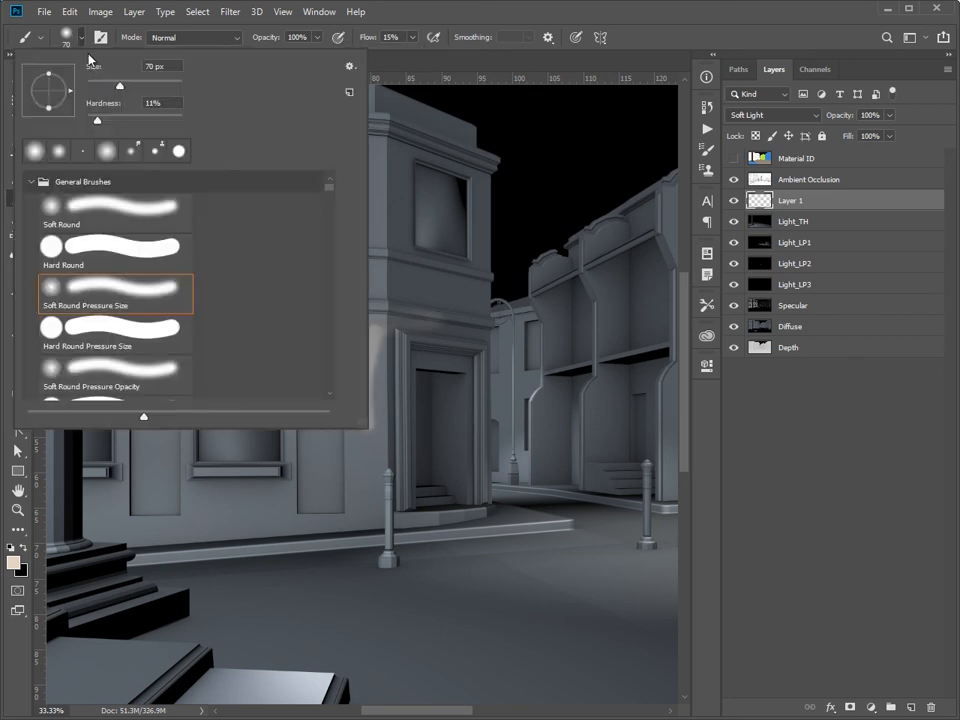
pyautogui.moveTo(148, 88); pyautogui.dragTo(150, 88)
pyautogui.moveTo(401, 156); pyautogui.dragTo(380, 306)
pyautogui.moveTo(308, 262)
pyautogui.mouseDown()
pyautogui.moveTo(471, 279)
pyautogui.moveTo(424, 298)
pyautogui.moveTo(475, 301)
pyautogui.moveTo(433, 270)
pyautogui.moveTo(339, 270)
pyautogui.moveTo(336, 133)
pyautogui.moveTo(343, 172)
pyautogui.moveTo(405, 223)
pyautogui.moveTo(486, 197)
pyautogui.moveTo(458, 157)
pyautogui.moveTo(386, 111)
pyautogui.moveTo(323, 320)
pyautogui.moveTo(456, 361)
pyautogui.moveTo(470, 334)
pyautogui.moveTo(460, 480)
pyautogui.moveTo(476, 516)
pyautogui.moveTo(366, 452)
pyautogui.moveTo(388, 425)
pyautogui.moveTo(371, 452)
pyautogui.moveTo(369, 388)
pyautogui.moveTo(281, 298)
pyautogui.moveTo(278, 407)
pyautogui.moveTo(360, 491)
pyautogui.moveTo(319, 392)
pyautogui.moveTo(192, 367)
pyautogui.moveTo(426, 321)
pyautogui.moveTo(300, 340)
pyautogui.moveTo(328, 321)
pyautogui.moveTo(325, 343)
pyautogui.moveTo(461, 401)
pyautogui.moveTo(452, 390)
pyautogui.moveTo(347, 448)
pyautogui.moveTo(435, 476)
pyautogui.moveTo(401, 374)
pyautogui.moveTo(382, 422)
pyautogui.moveTo(428, 503)
pyautogui.moveTo(467, 511)
pyautogui.moveTo(406, 515)
pyautogui.mouseUp()
pyautogui.moveTo(309, 295)
pyautogui.mouseDown()
pyautogui.moveTo(348, 317)
pyautogui.moveTo(308, 365)
pyautogui.moveTo(293, 334)
pyautogui.moveTo(309, 318)
pyautogui.moveTo(382, 318)
pyautogui.moveTo(366, 379)
pyautogui.moveTo(228, 369)
pyautogui.moveTo(377, 330)
pyautogui.moveTo(326, 306)
pyautogui.moveTo(214, 311)
pyautogui.moveTo(208, 346)
pyautogui.moveTo(176, 367)
pyautogui.mouseUp()
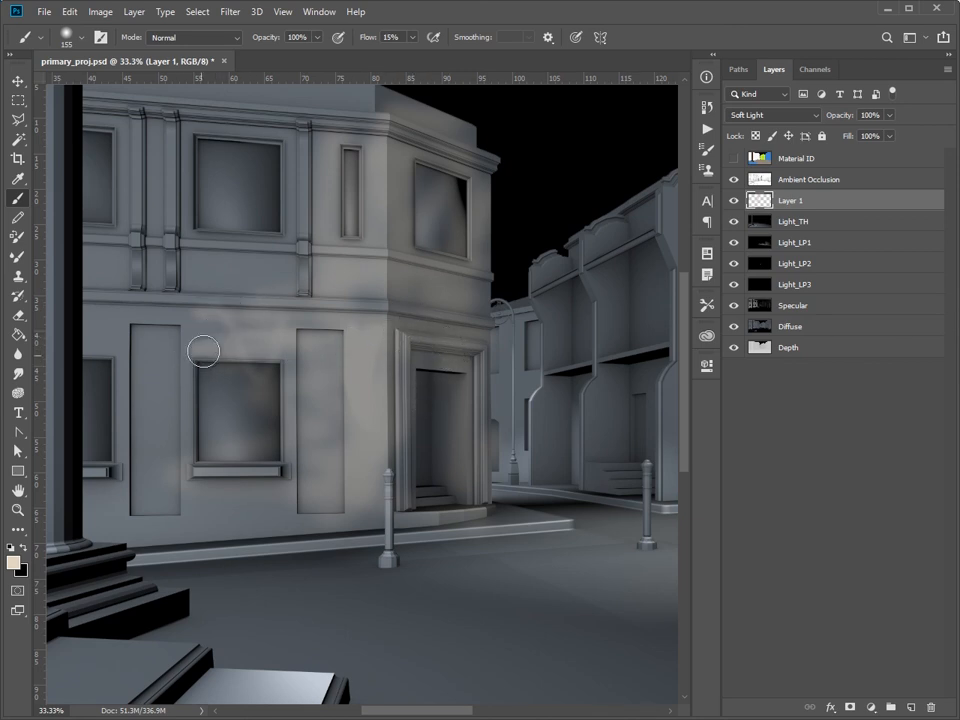
pyautogui.moveTo(206, 330)
pyautogui.mouseDown()
pyautogui.moveTo(250, 365)
pyautogui.moveTo(266, 352)
pyautogui.mouseUp()
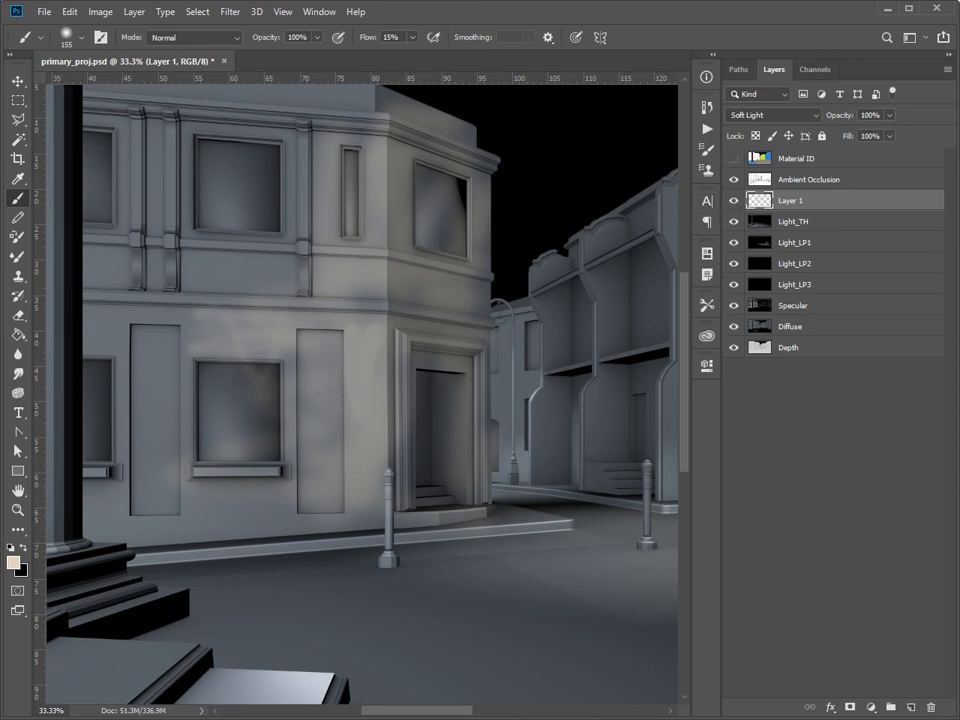
pyautogui.press('z')
pyautogui.keyDown('alt'); pyautogui.click(368, 450); pyautogui.keyUp('alt')
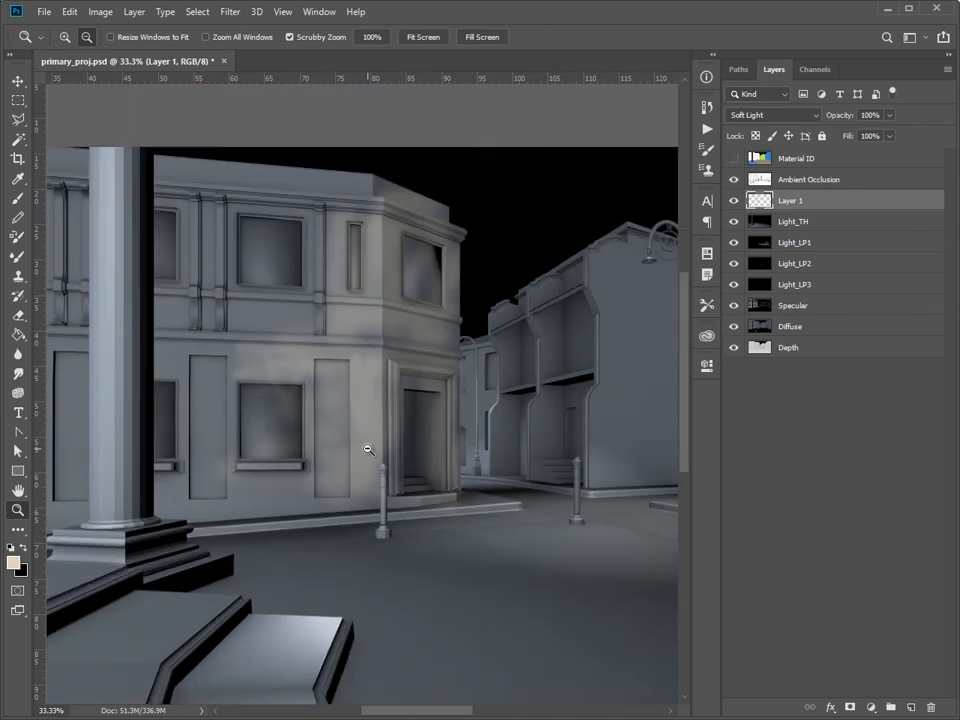
pyautogui.keyDown('alt'); pyautogui.click(425, 420); pyautogui.keyUp('alt')
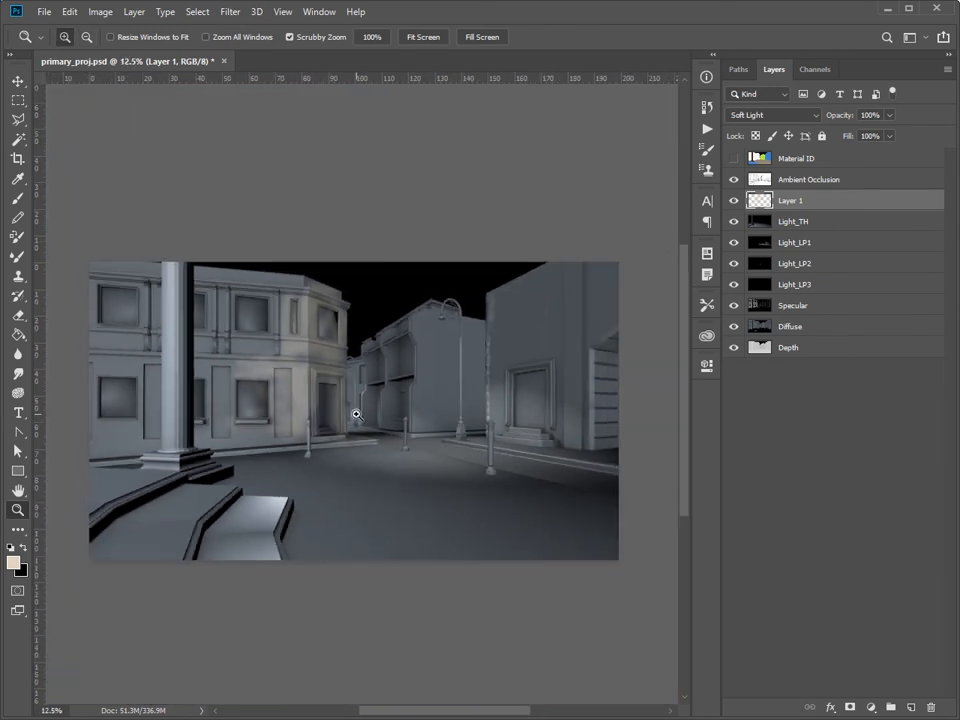